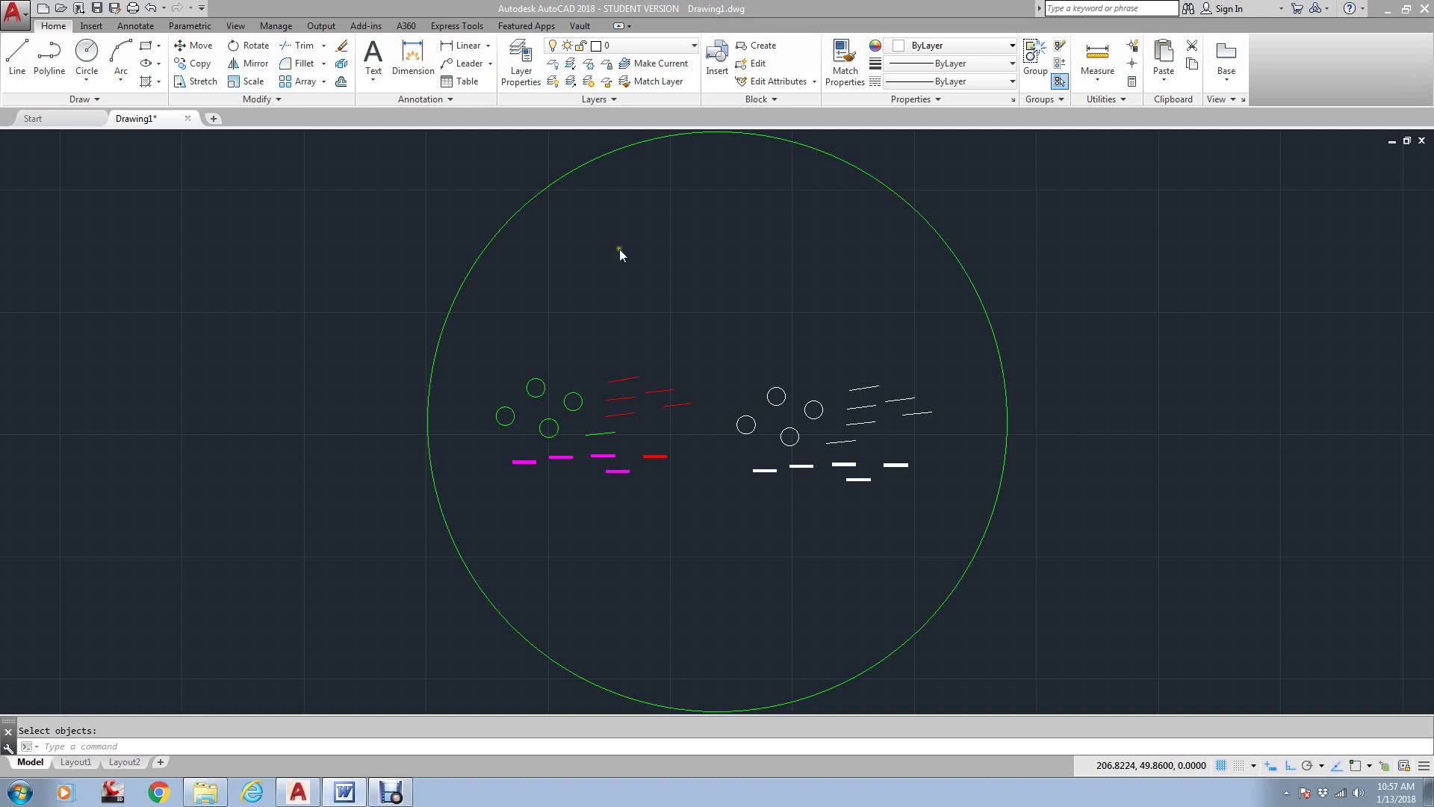
click(783, 376)
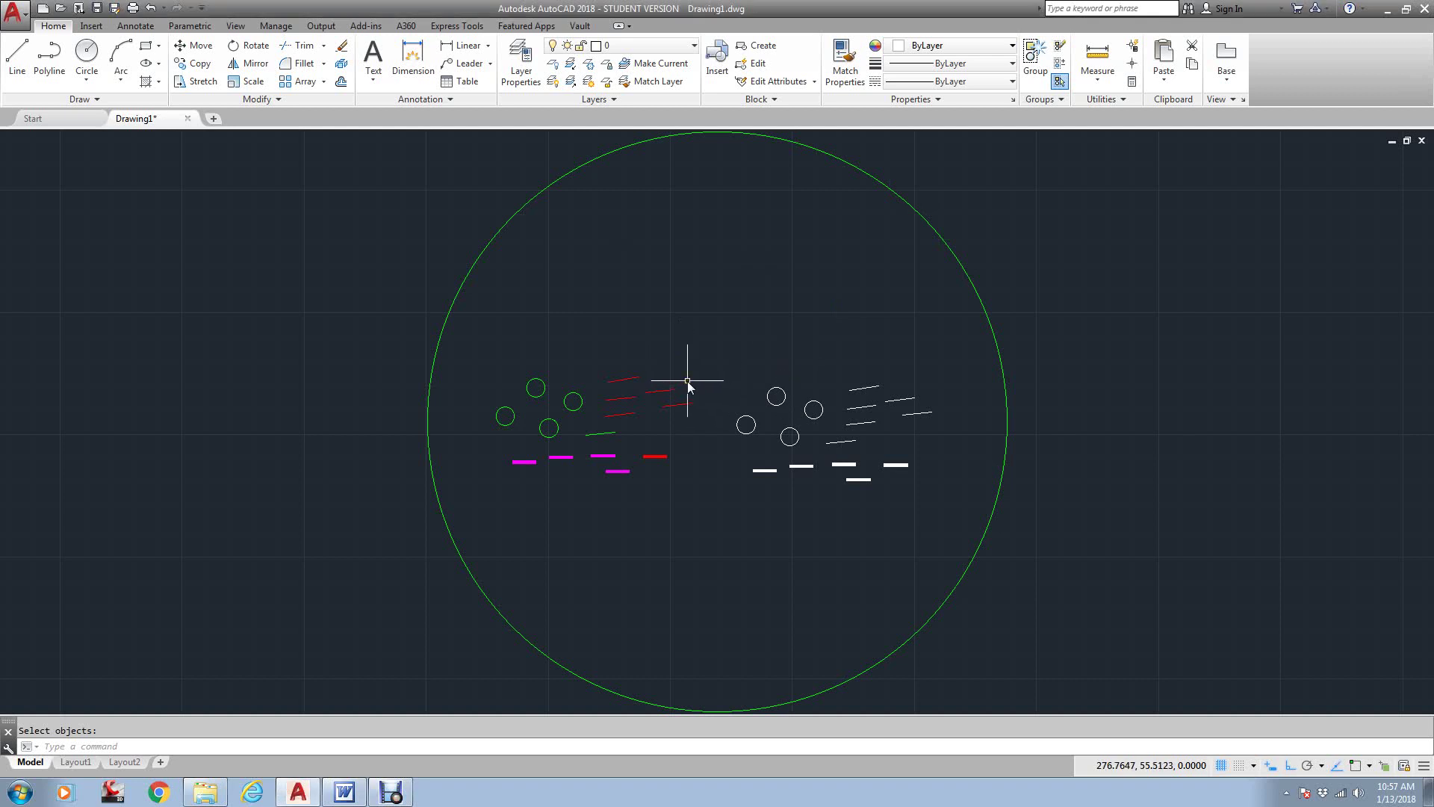
middle_drag(809, 396, 712, 395)
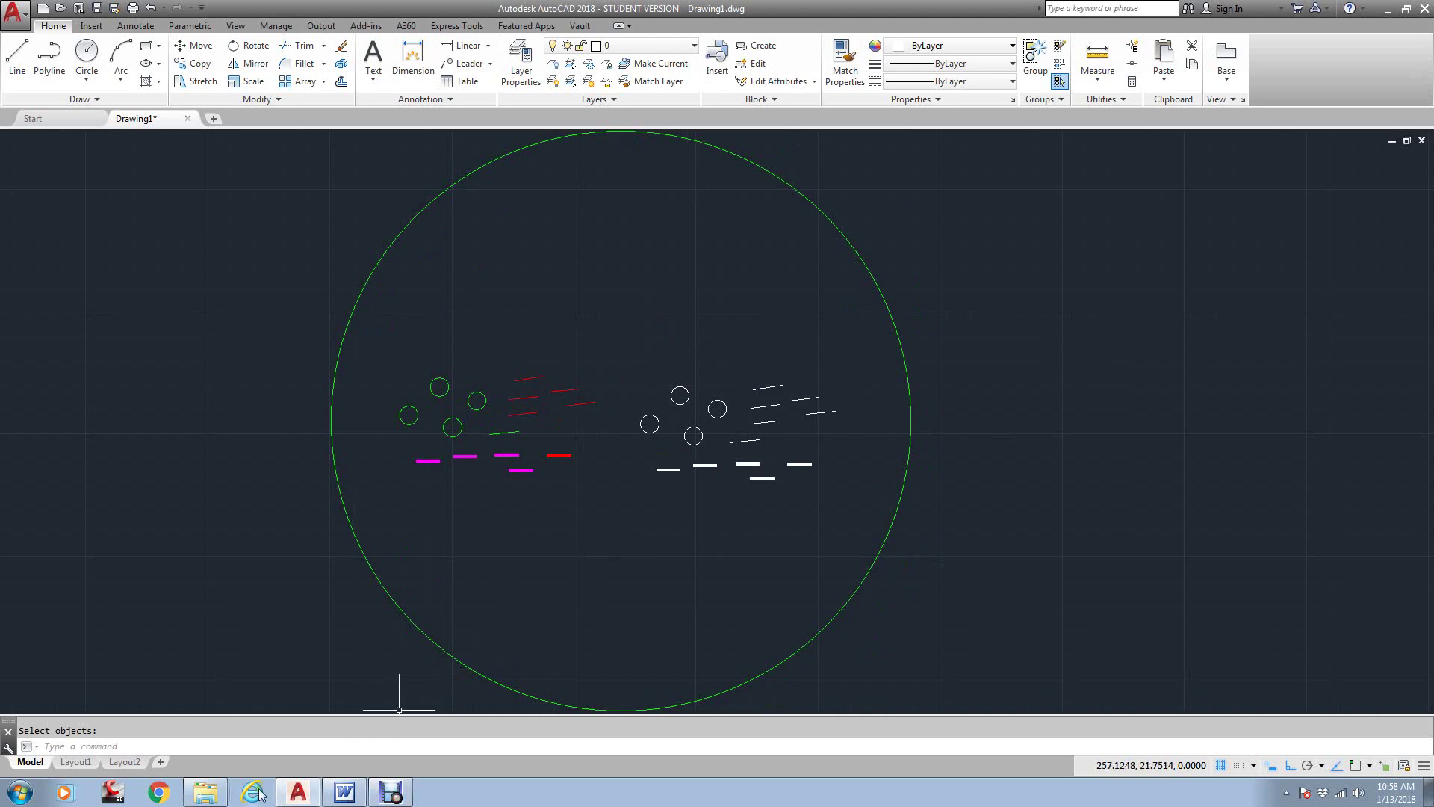
Step: Switch to Chrome, view a Yahoo image of AutoCAD's Load or Reload Linetypes dialog, and close the browser
click(159, 792)
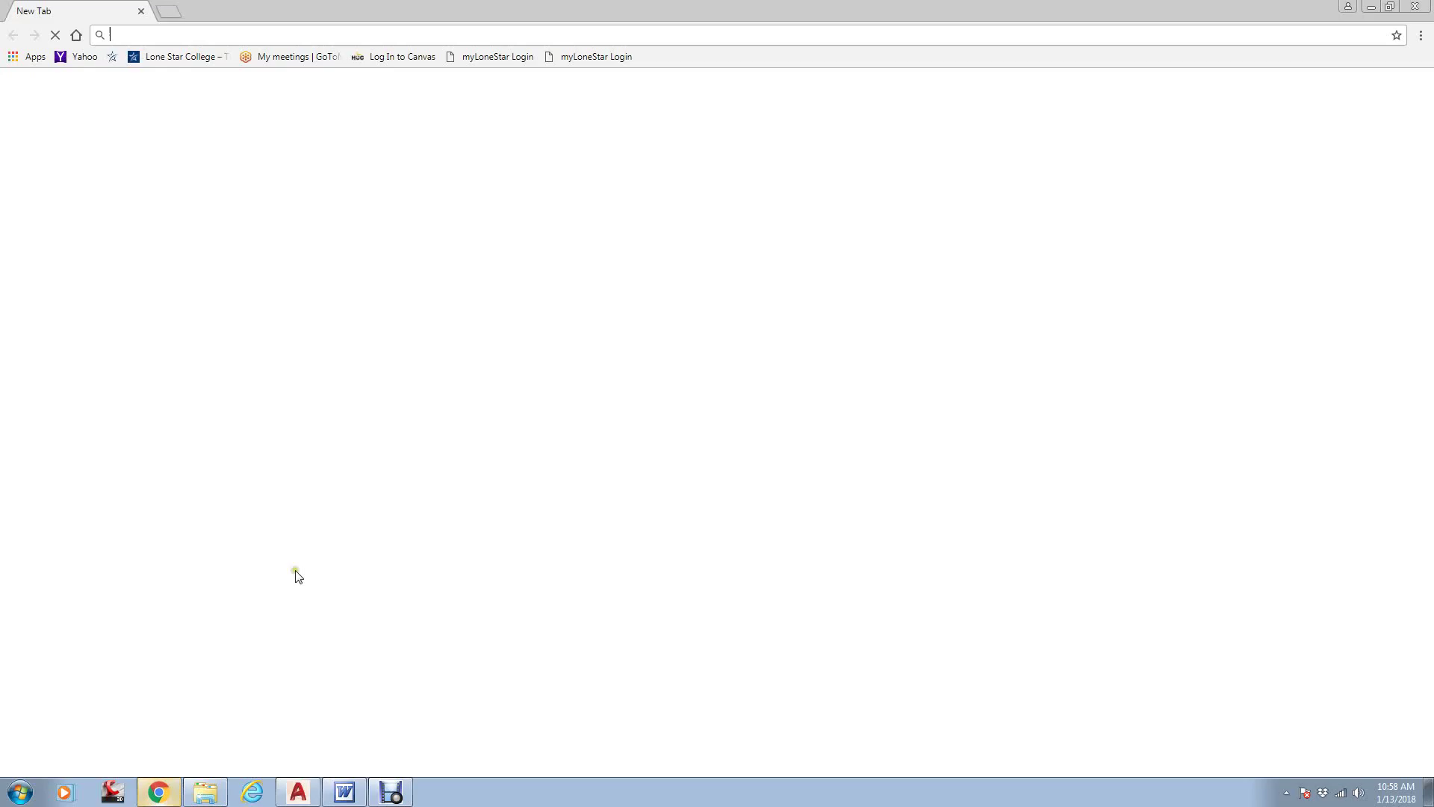
drag(810, 11, 0, 44)
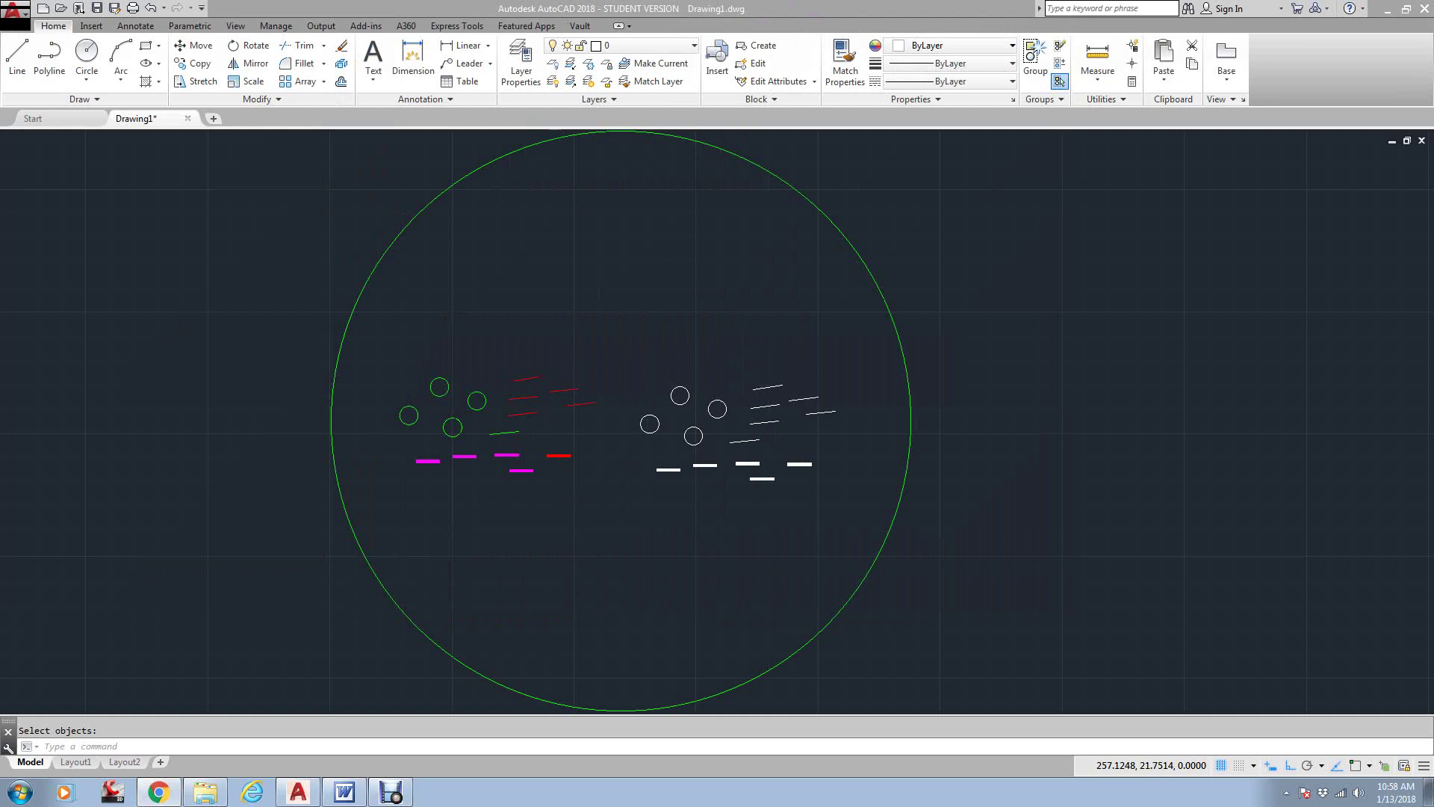
drag(0, 154, 650, 152)
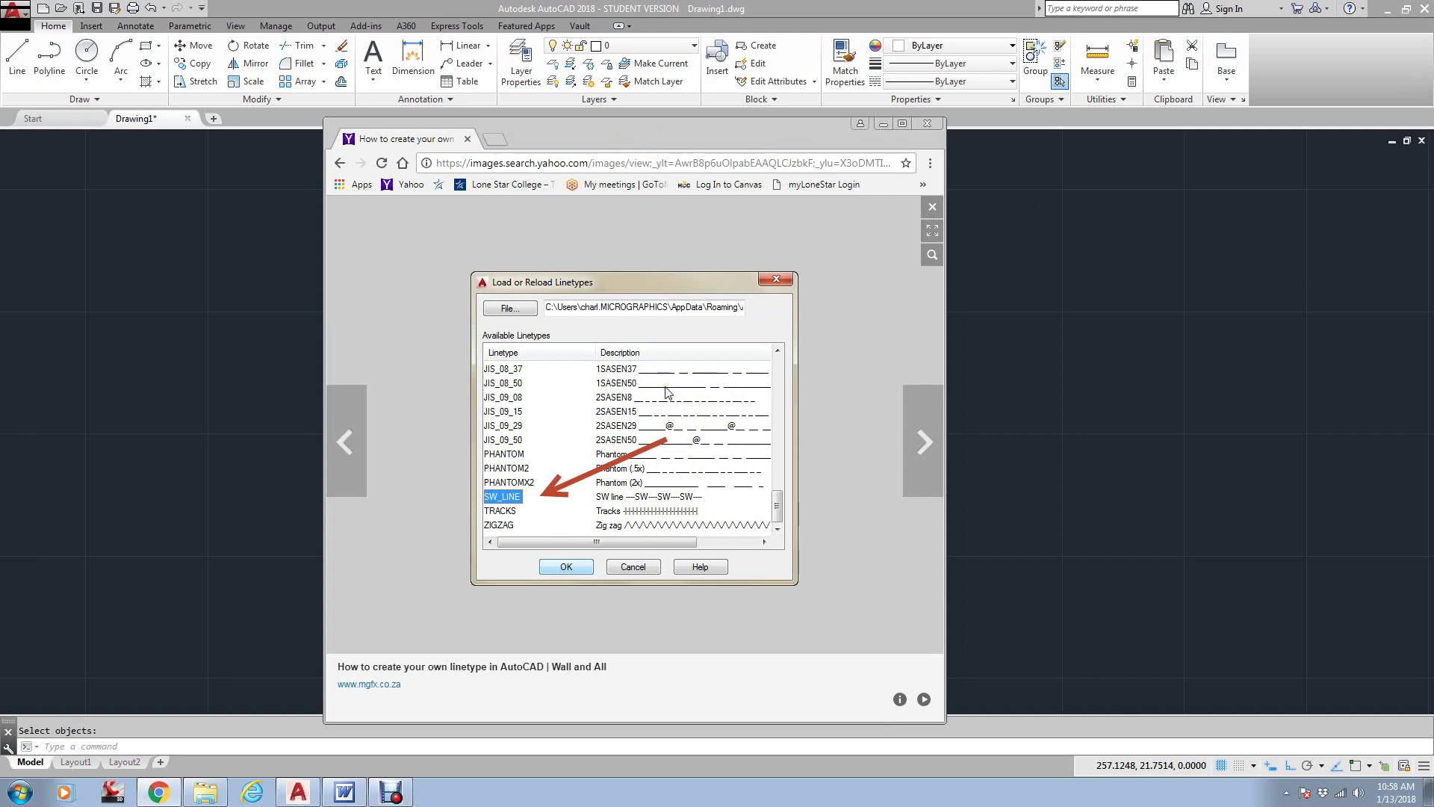
click(928, 126)
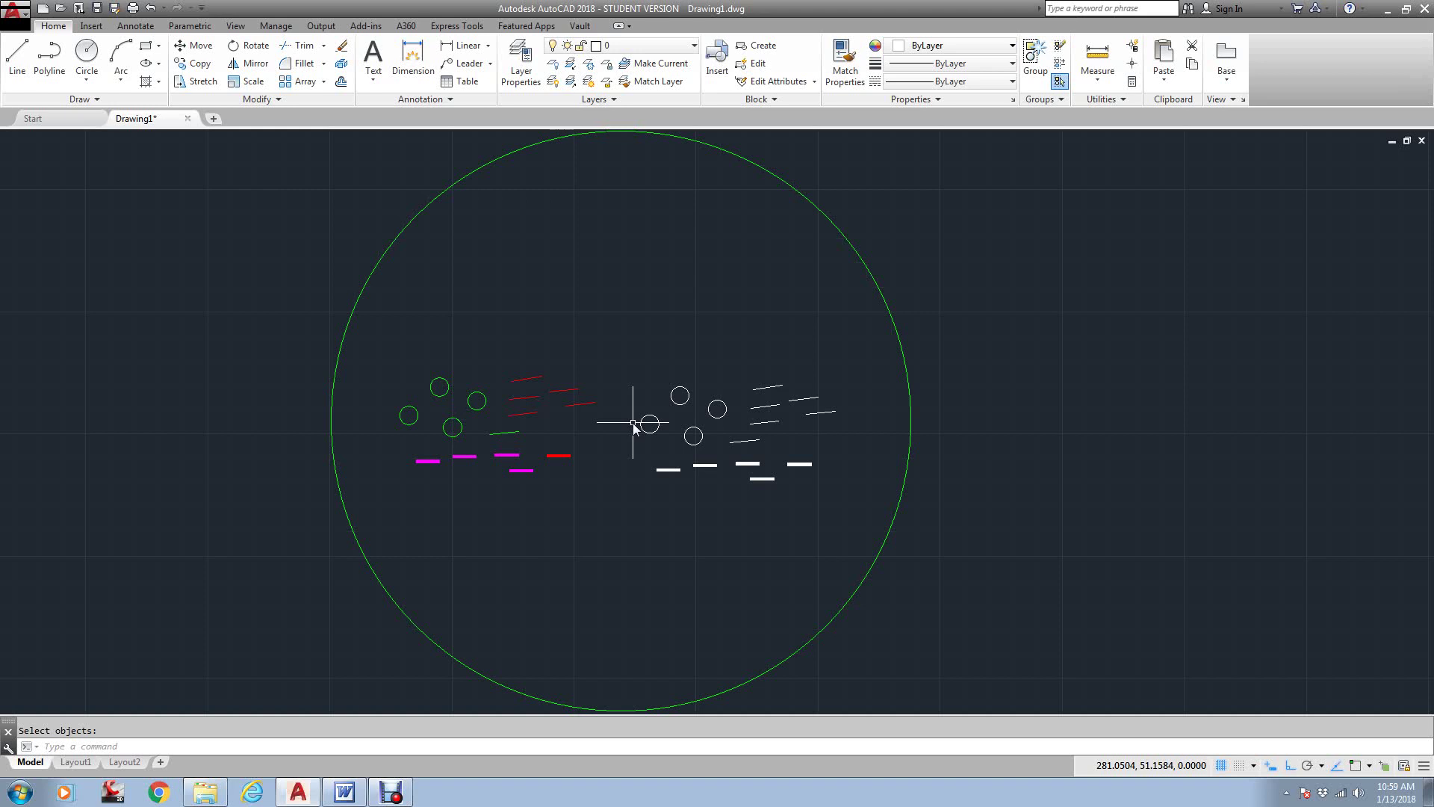
Step: Load all available linetypes from acad.lin while choosing a linetype for the CIRCLE layer
click(521, 74)
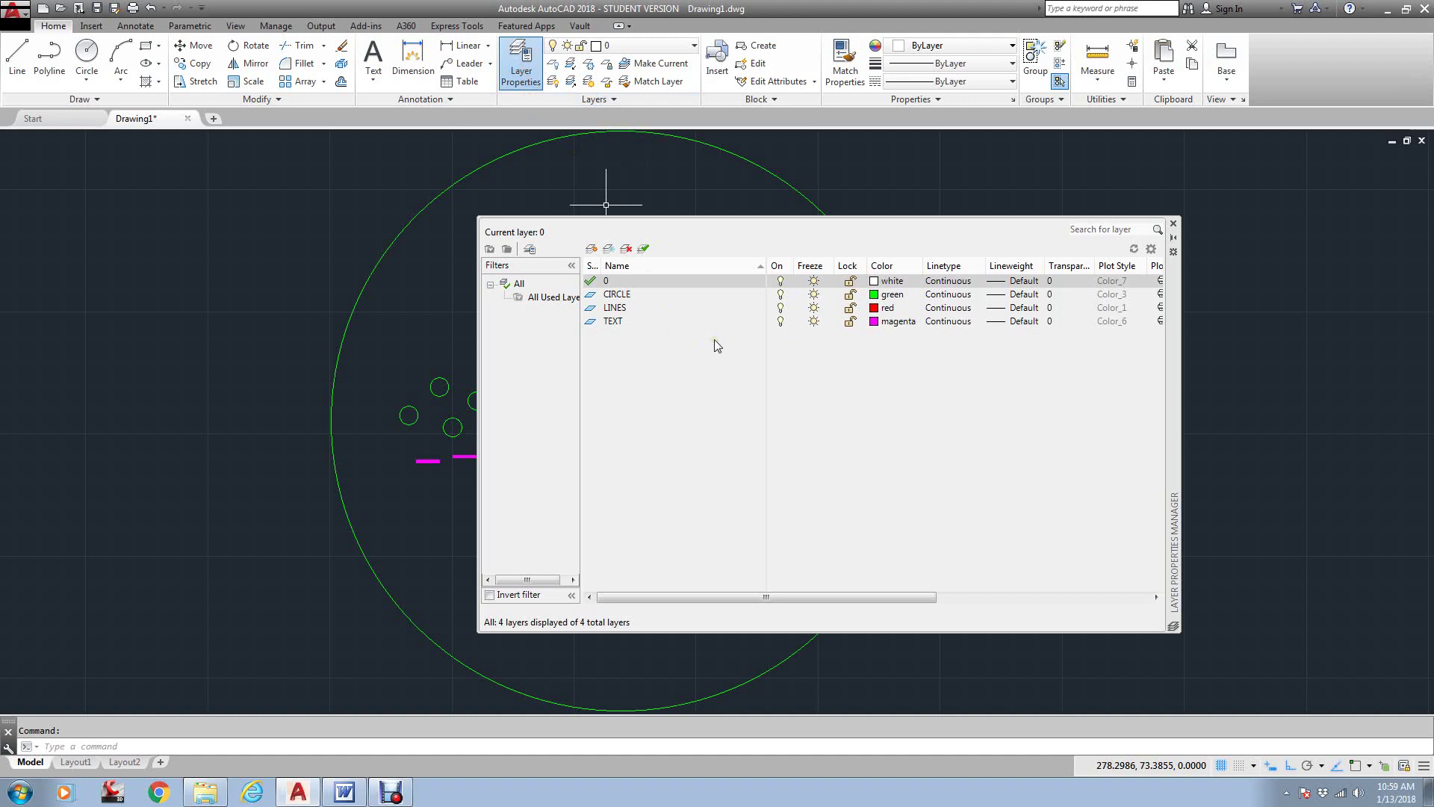
click(949, 294)
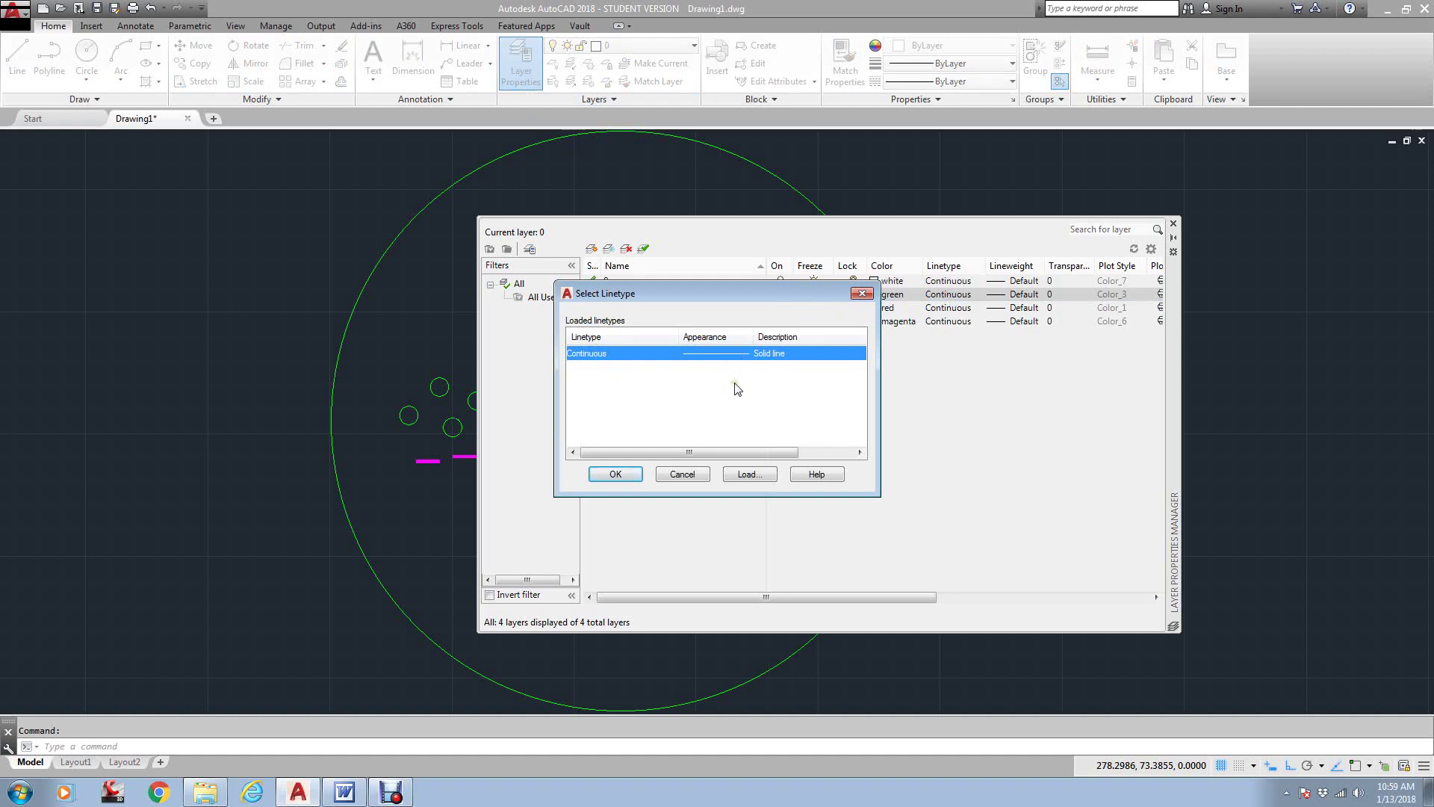
click(764, 475)
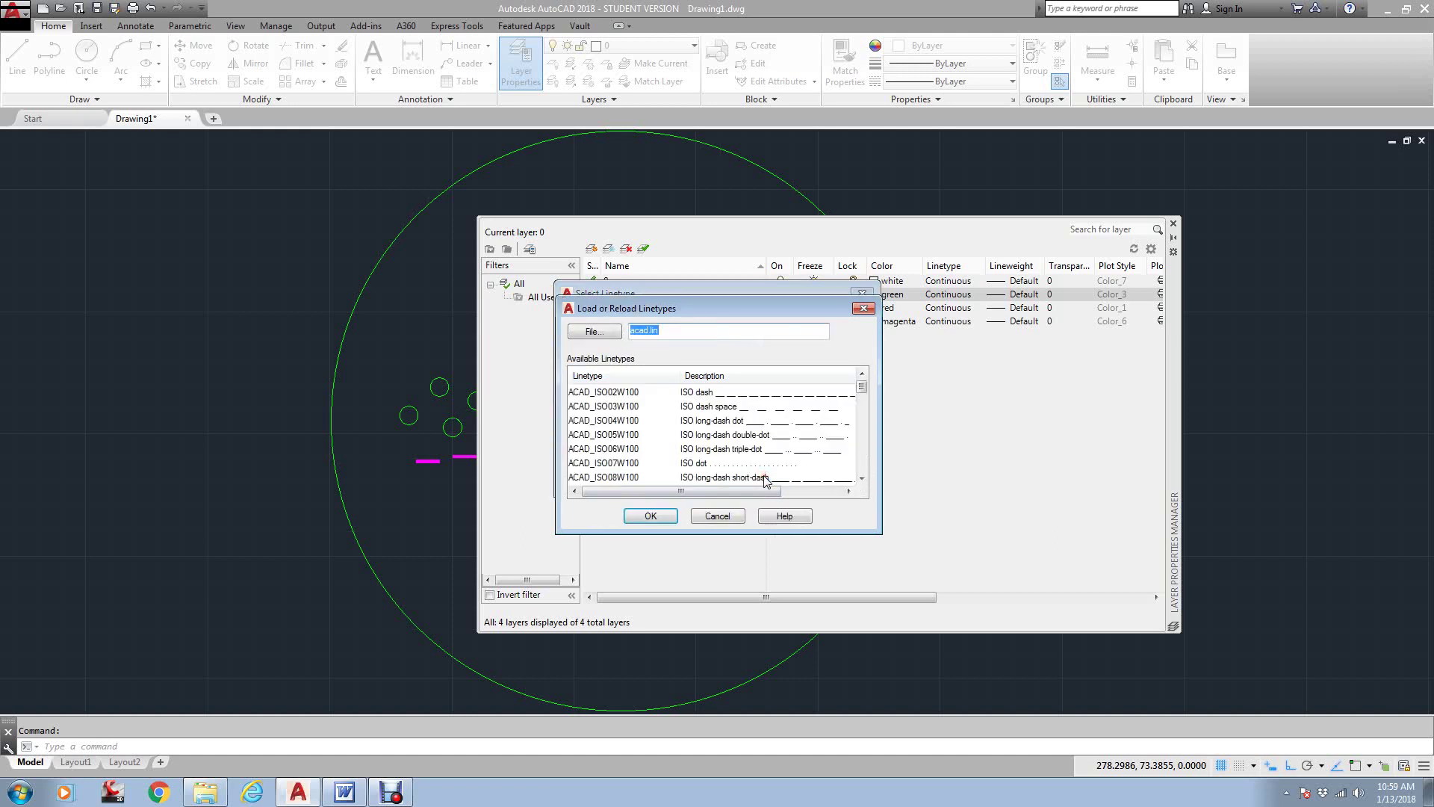
mouse_move(861, 386)
mouse_down()
mouse_move(862, 463)
mouse_move(862, 386)
mouse_up()
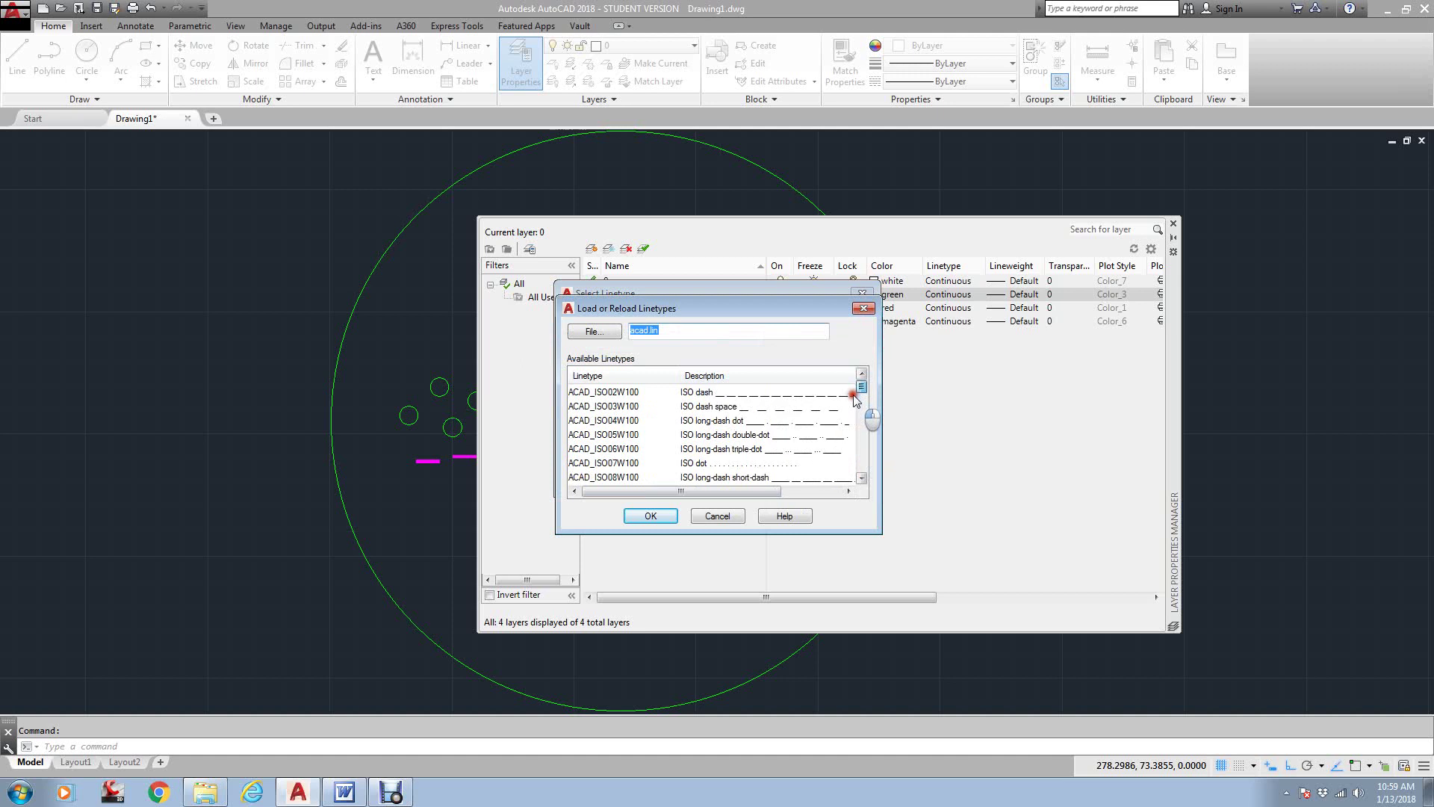
right_click(654, 410)
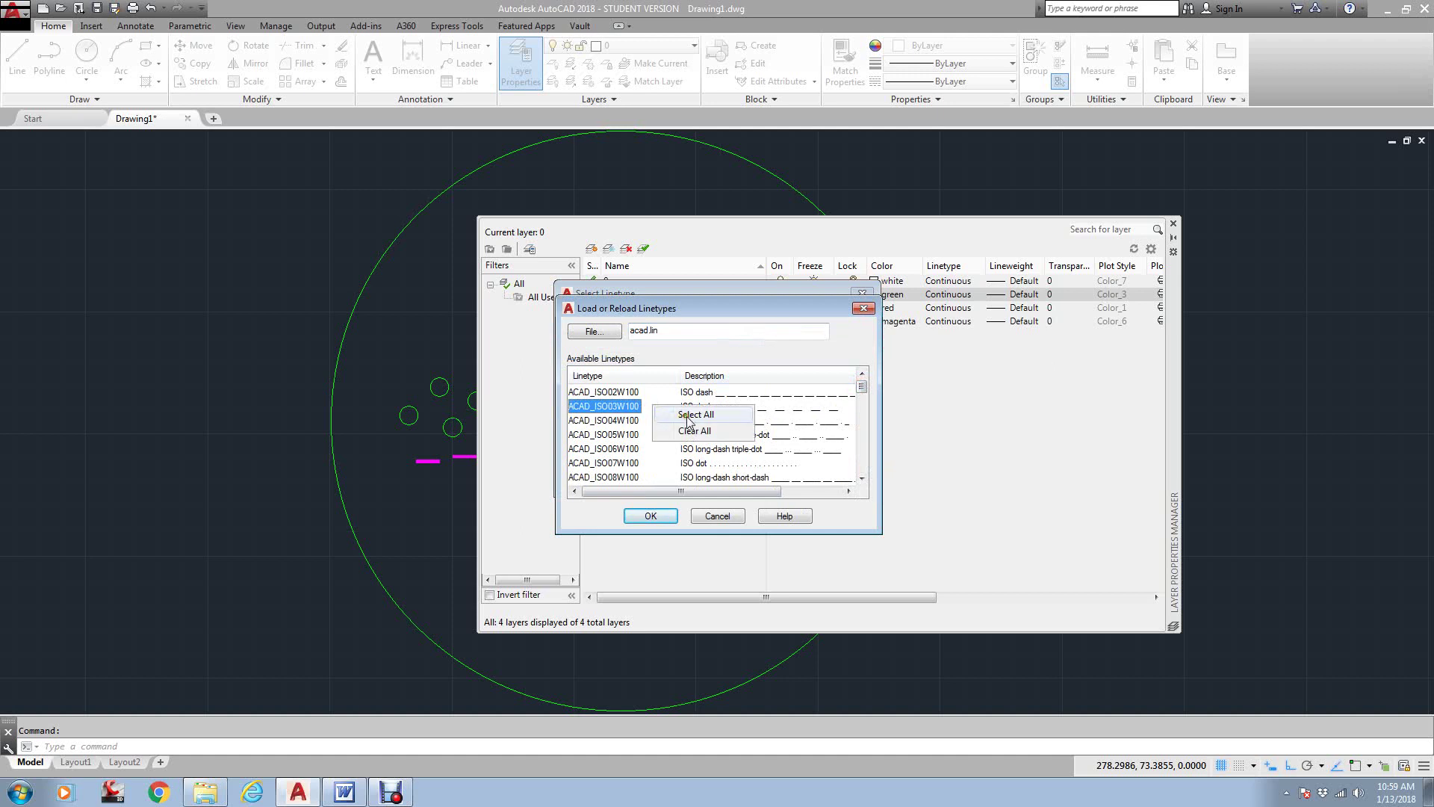
click(688, 415)
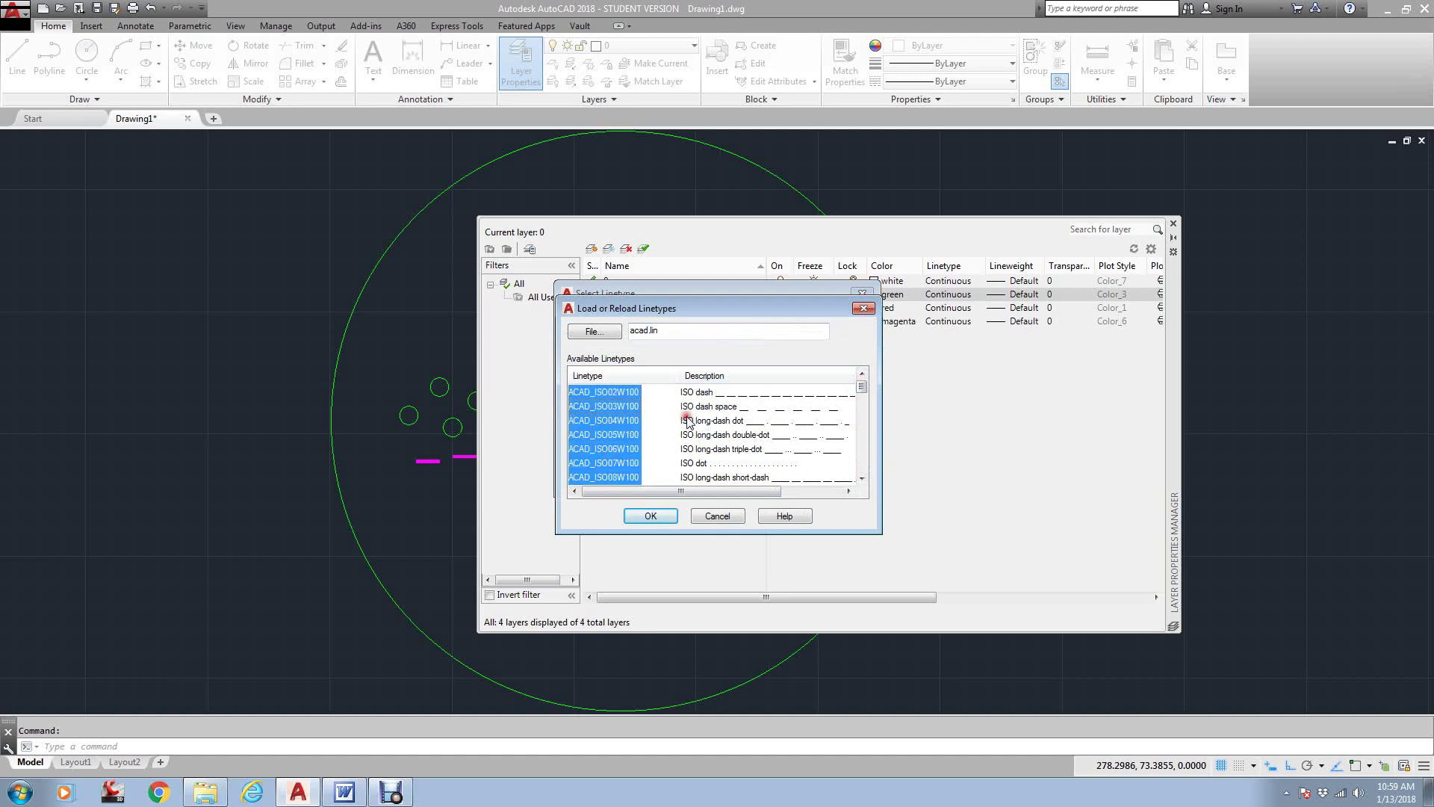
click(651, 516)
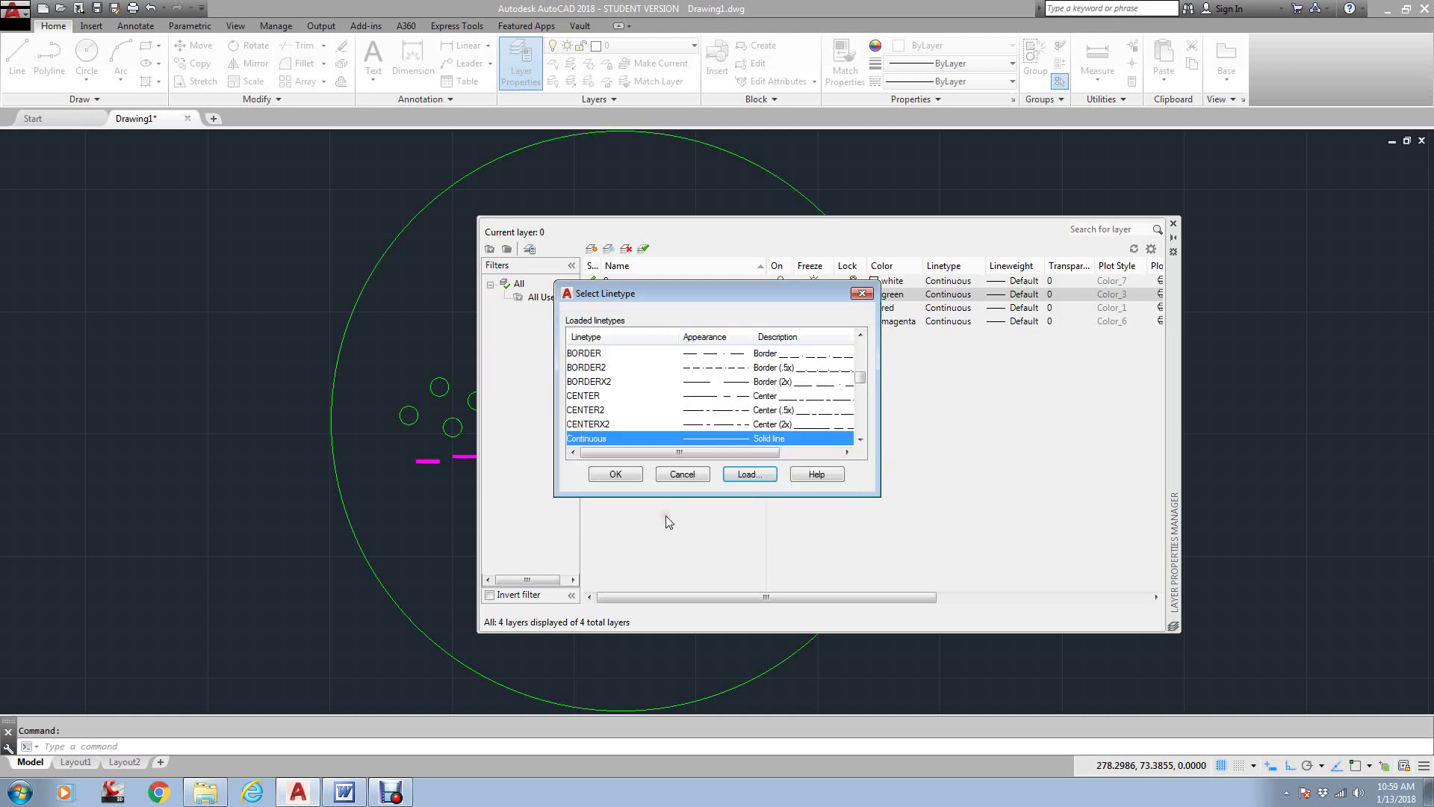
Step: Assign the DASHED2 linetype to the CIRCLE layer
drag(799, 287, 829, 341)
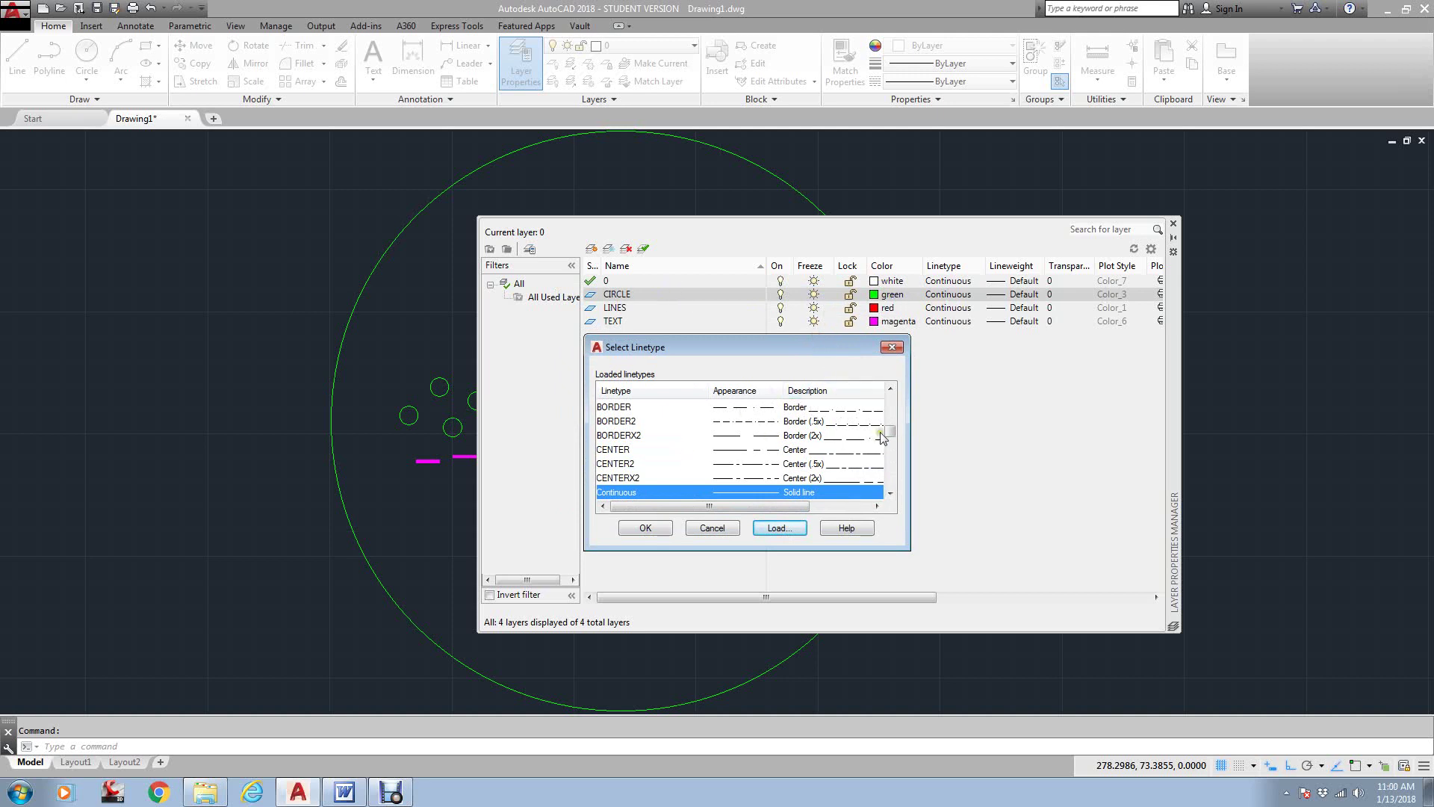
scroll(907, 457, down, 2)
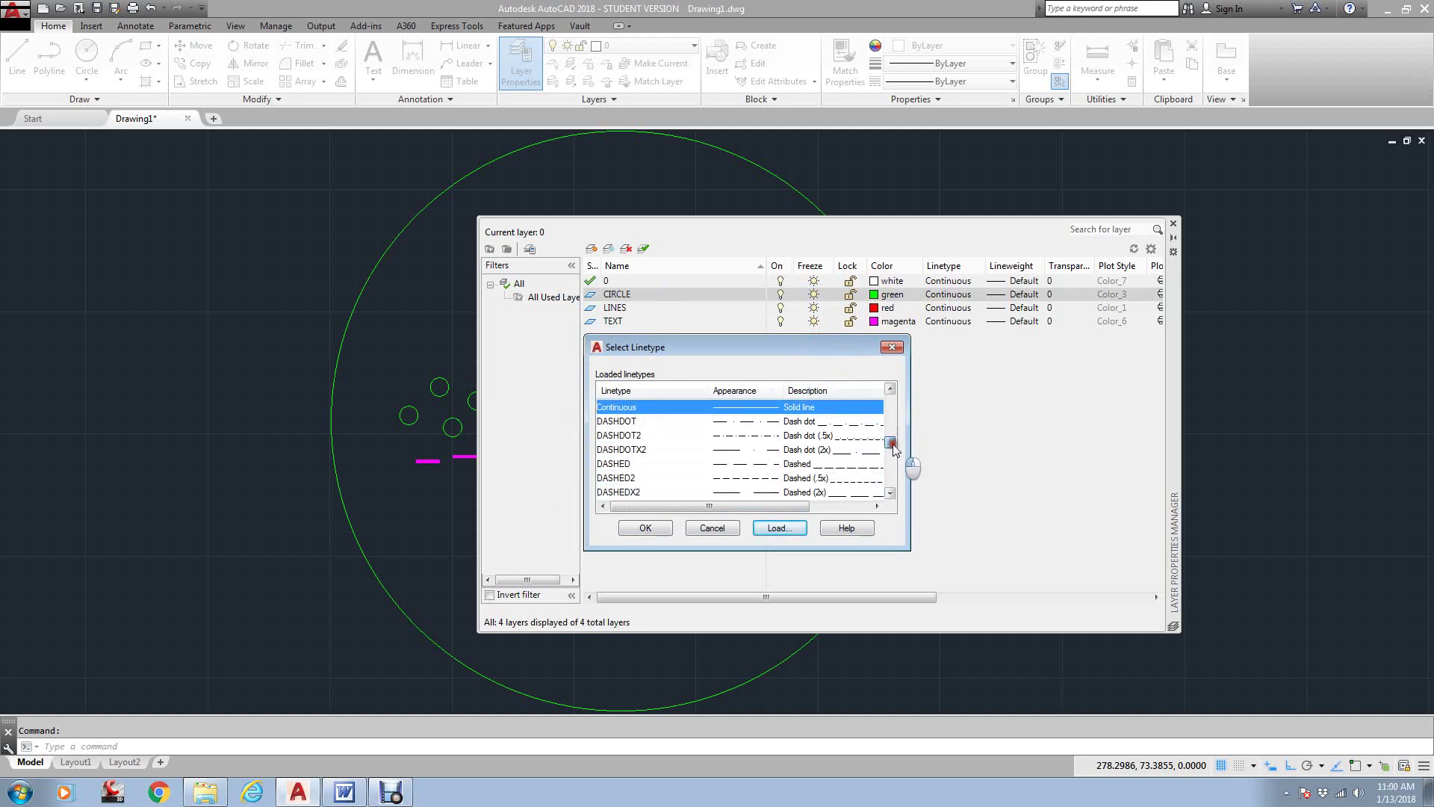
click(630, 478)
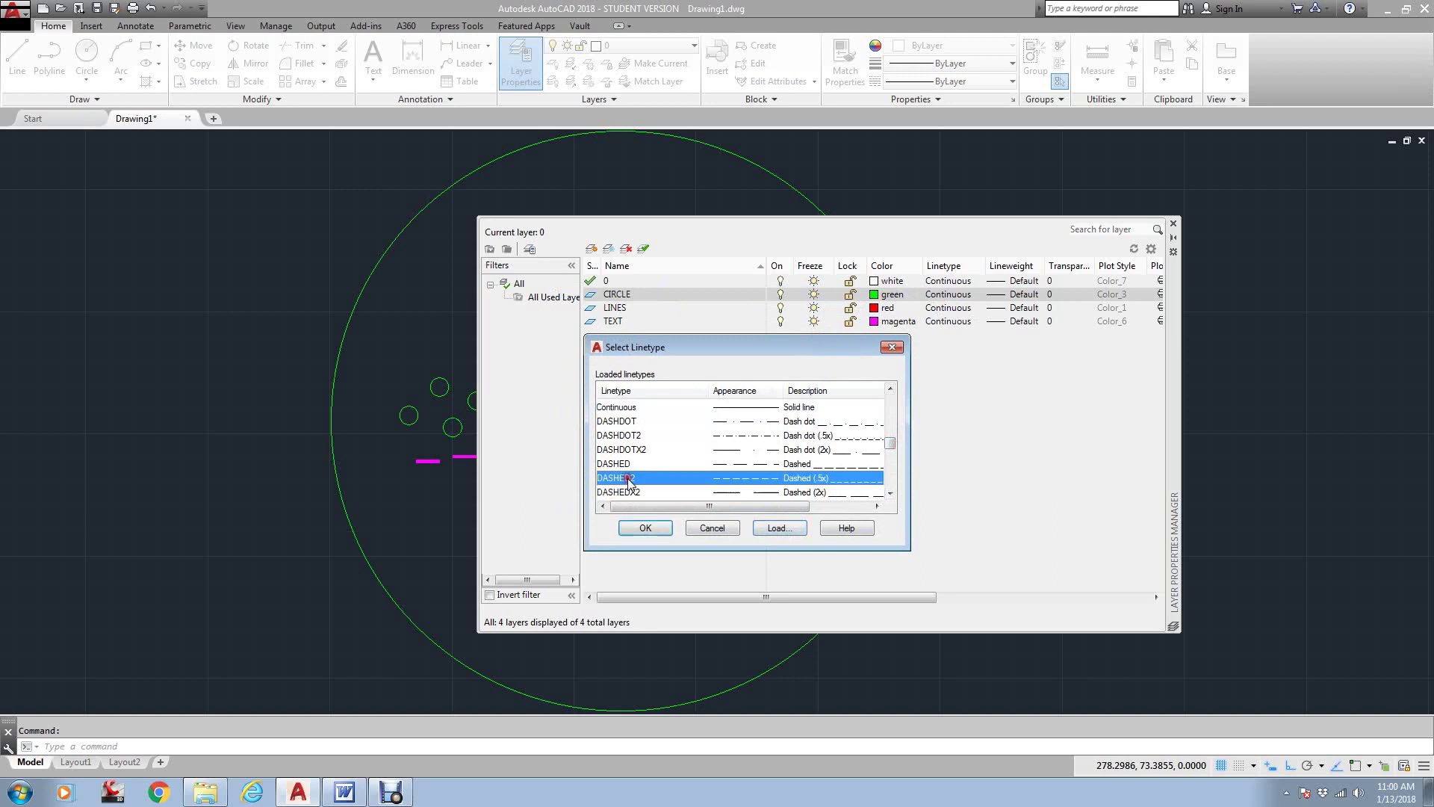
click(647, 527)
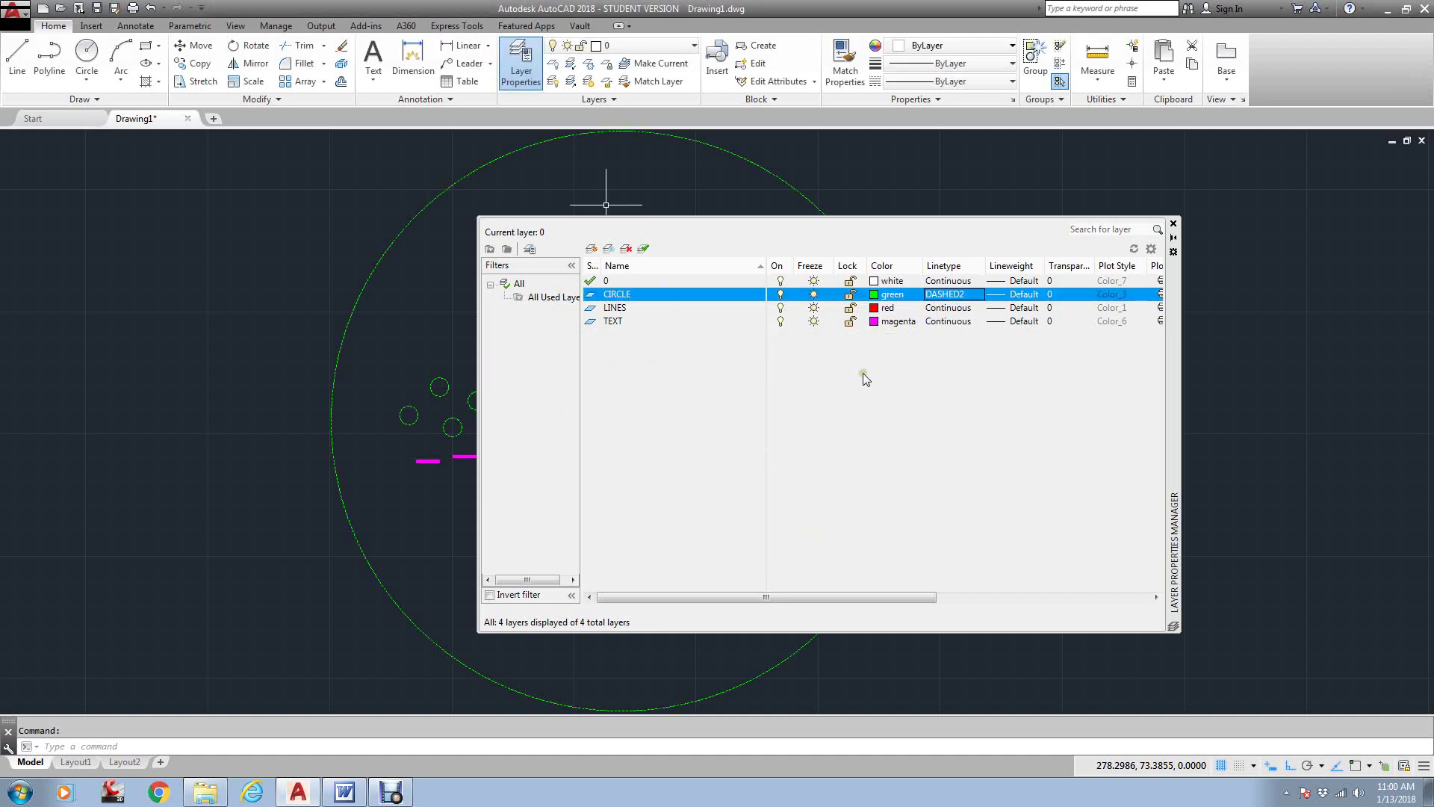
Step: Assign the CENTER2 linetype to the LINES layer and close the layer manager
click(954, 309)
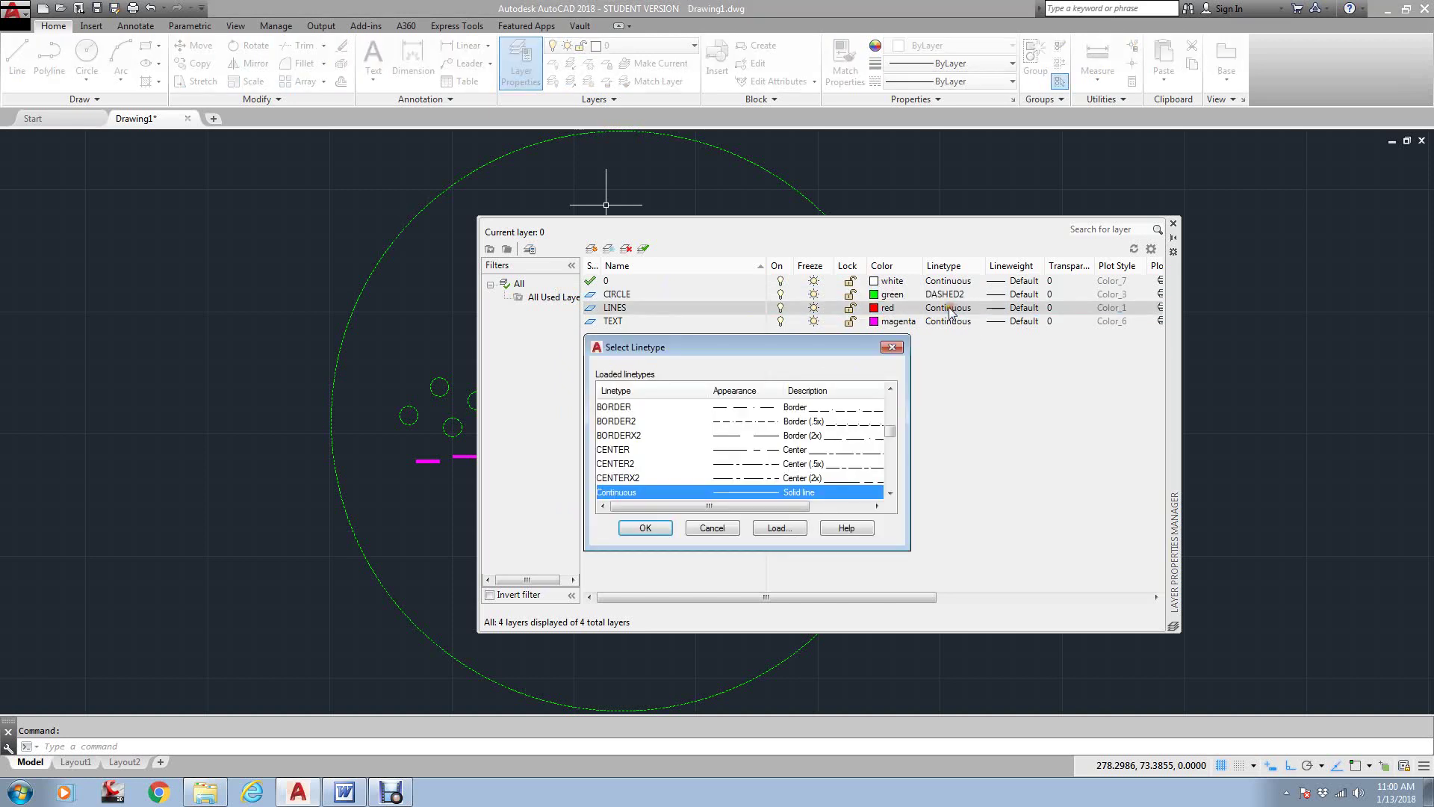
click(617, 463)
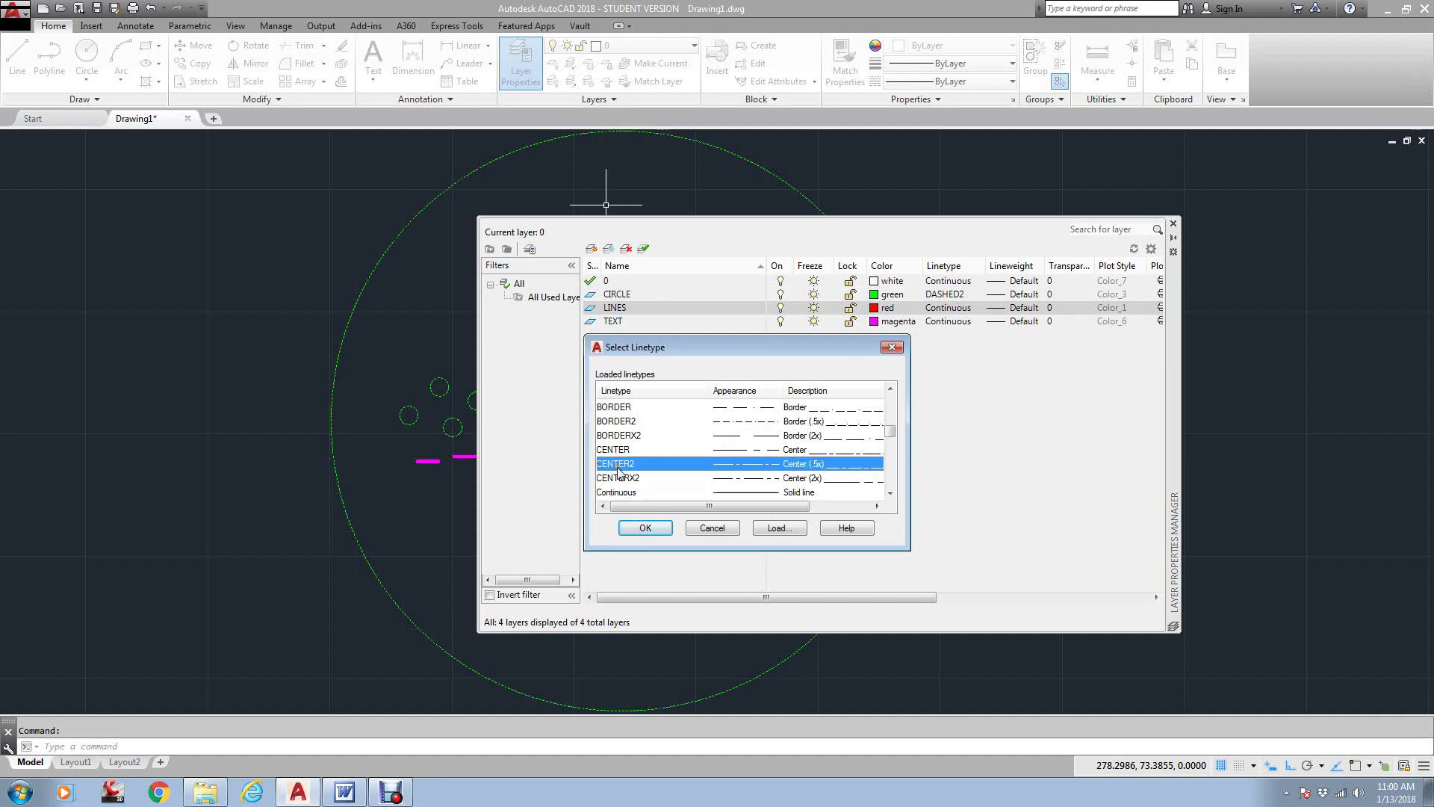
click(645, 528)
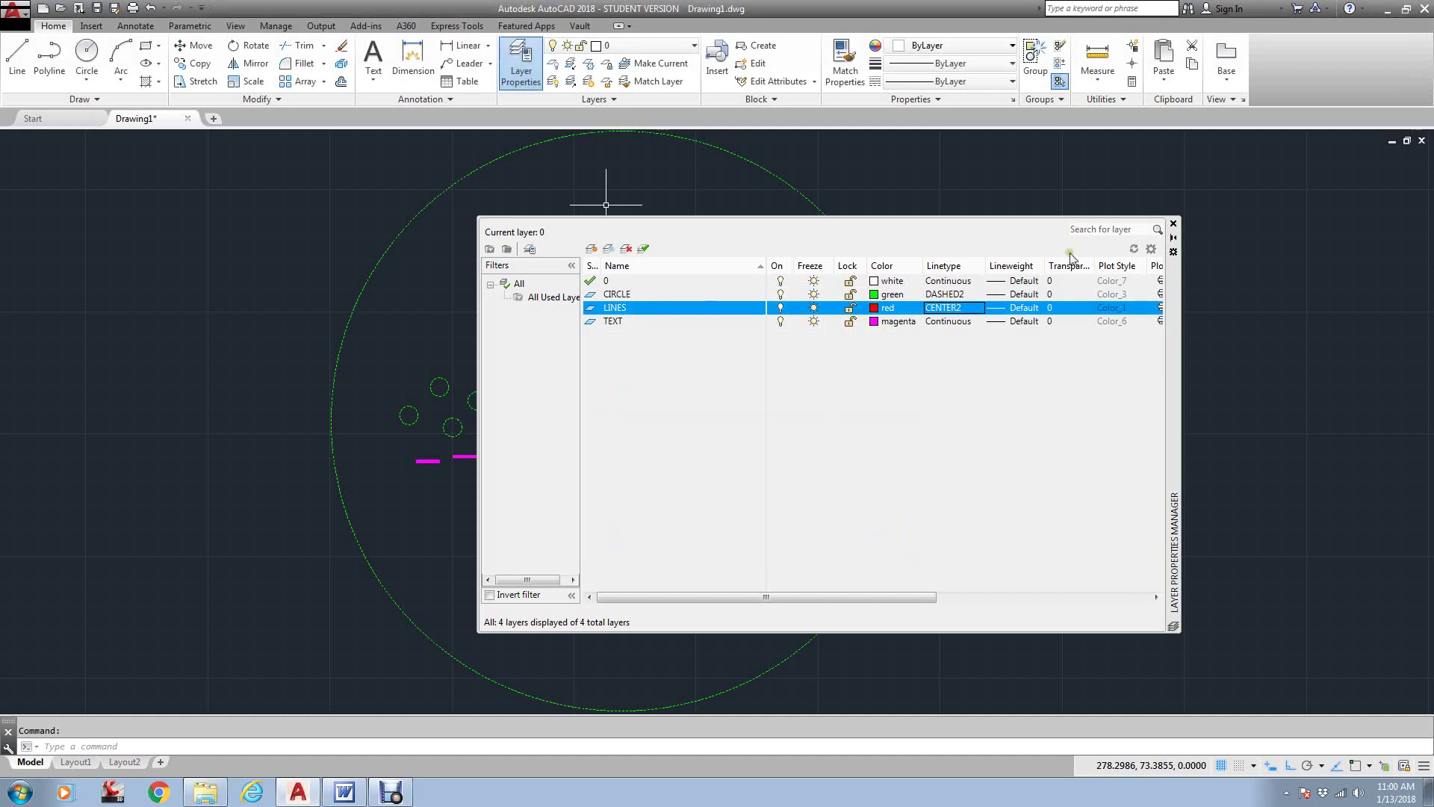
click(1173, 224)
Step: Override the linetype of the uppermost red line with BATTING and deselect the line
scroll(679, 403, up, 5)
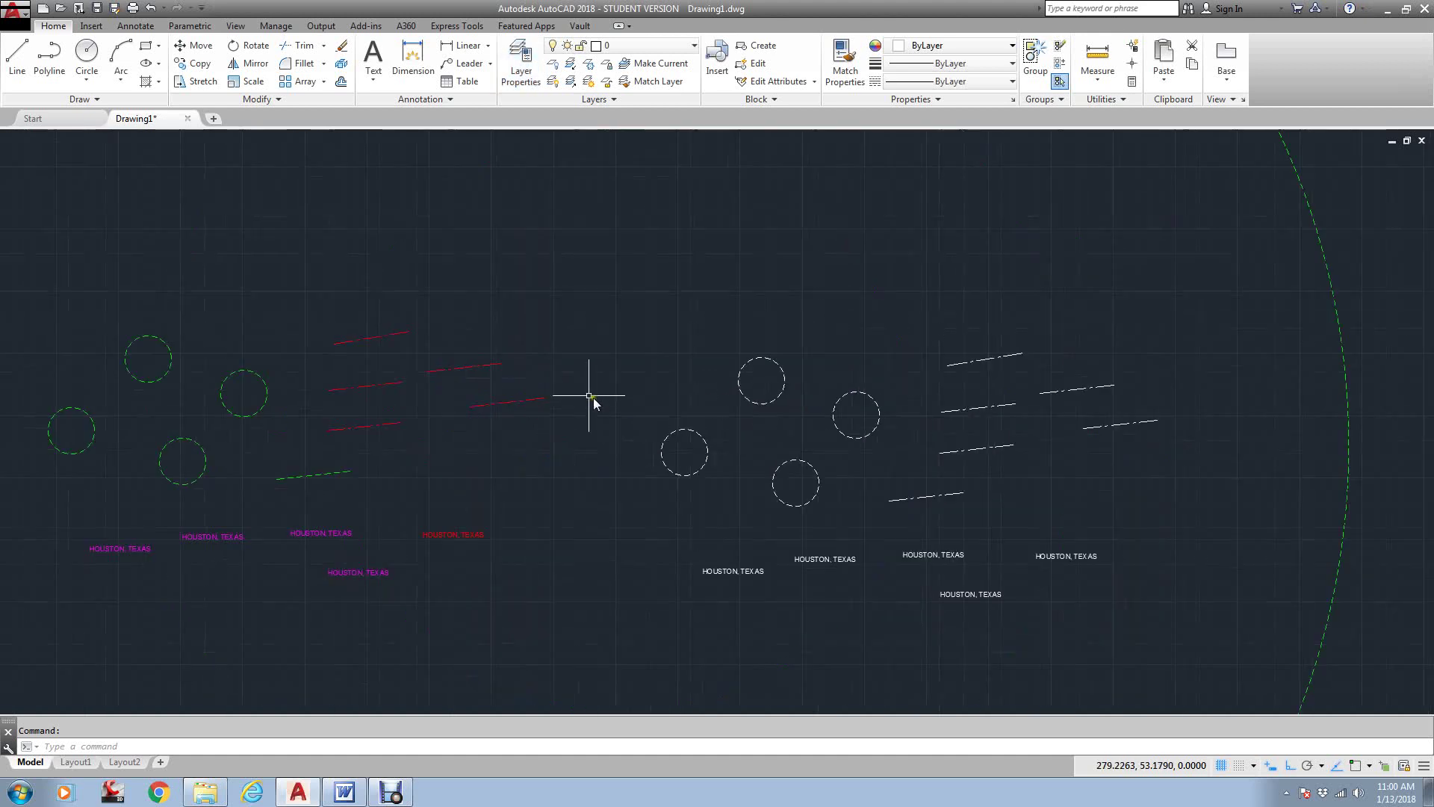
middle_drag(700, 408, 759, 406)
scroll(637, 373, up, 6)
middle_drag(633, 292, 719, 265)
scroll(738, 284, down, 2)
scroll(758, 302, down, 3)
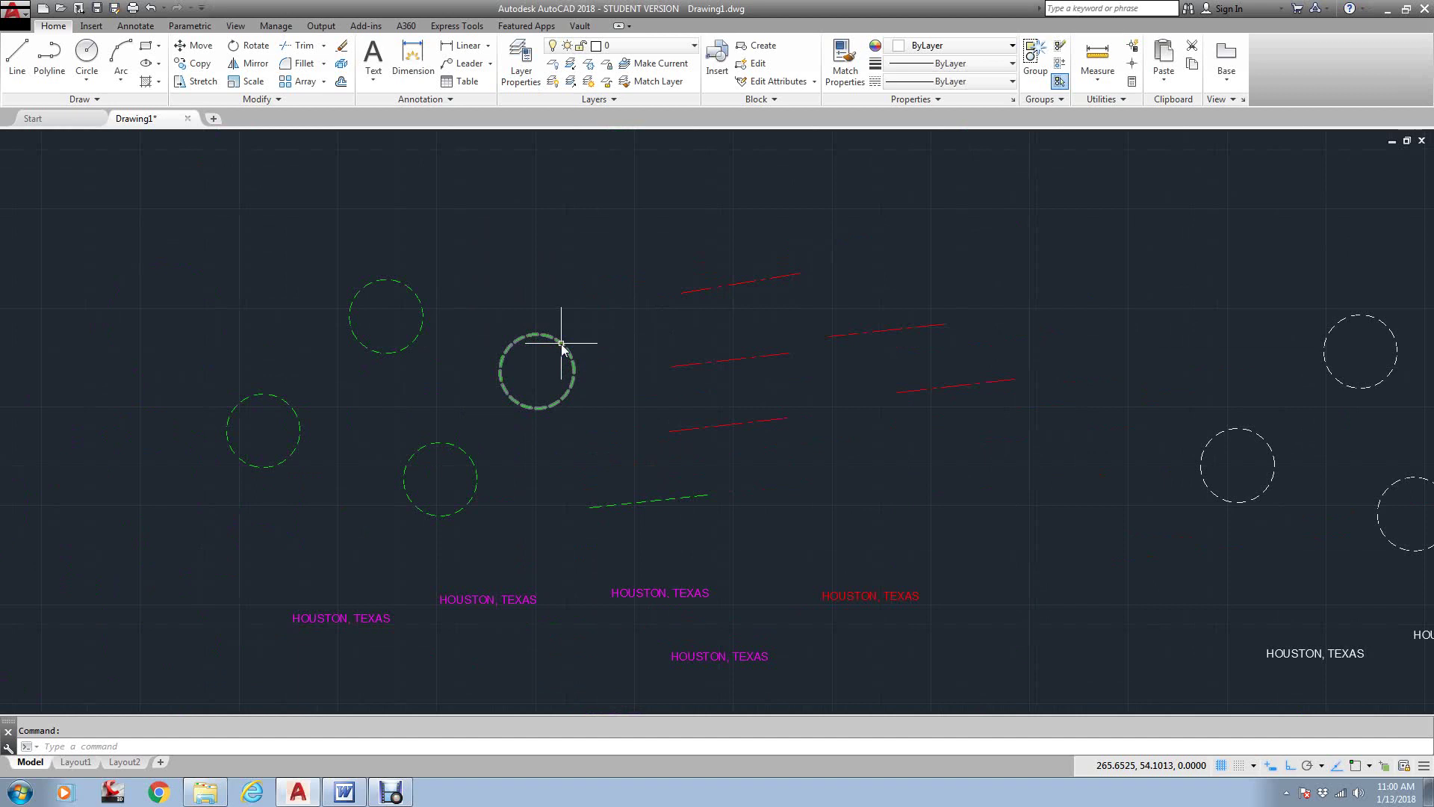
click(786, 278)
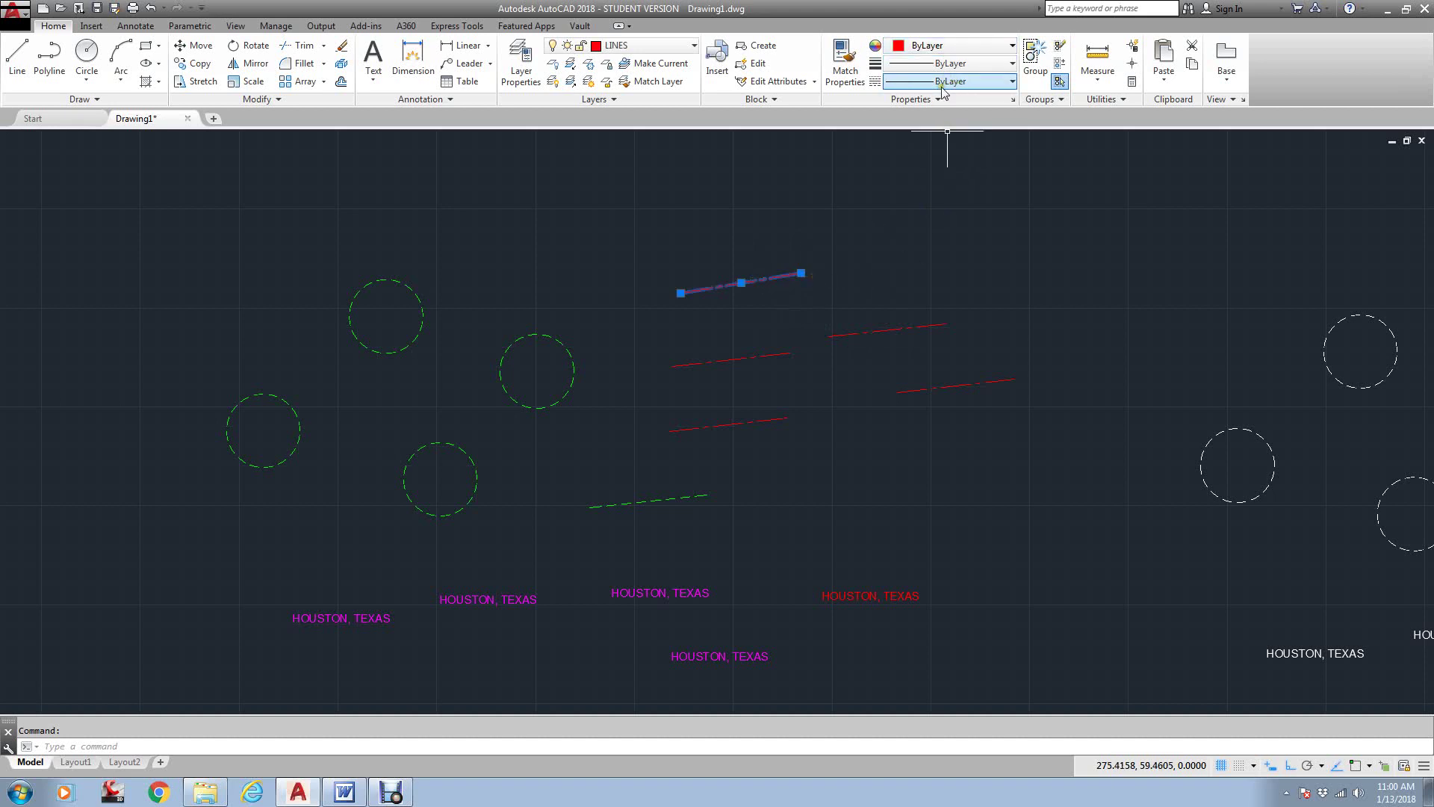
key(Escape)
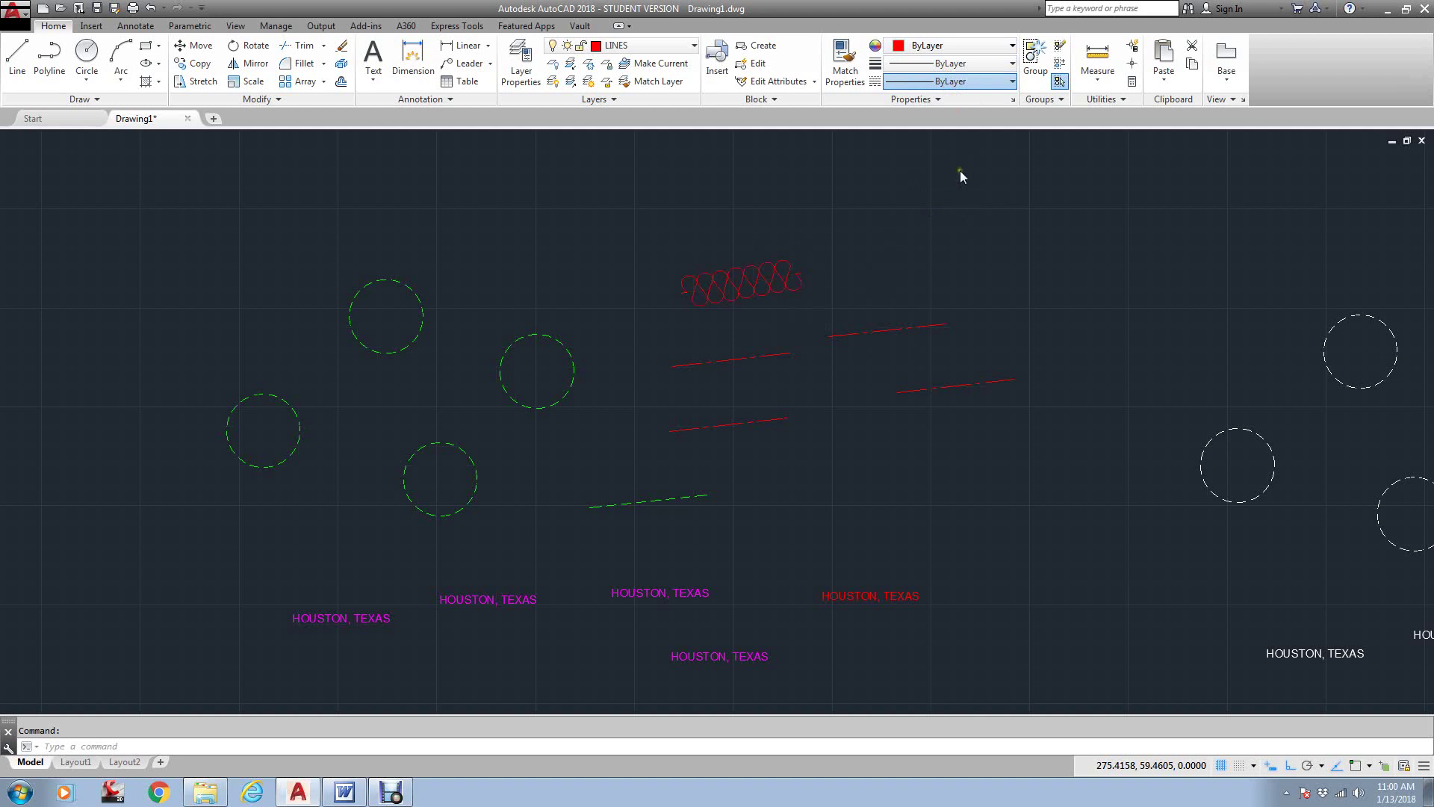
key(Escape)
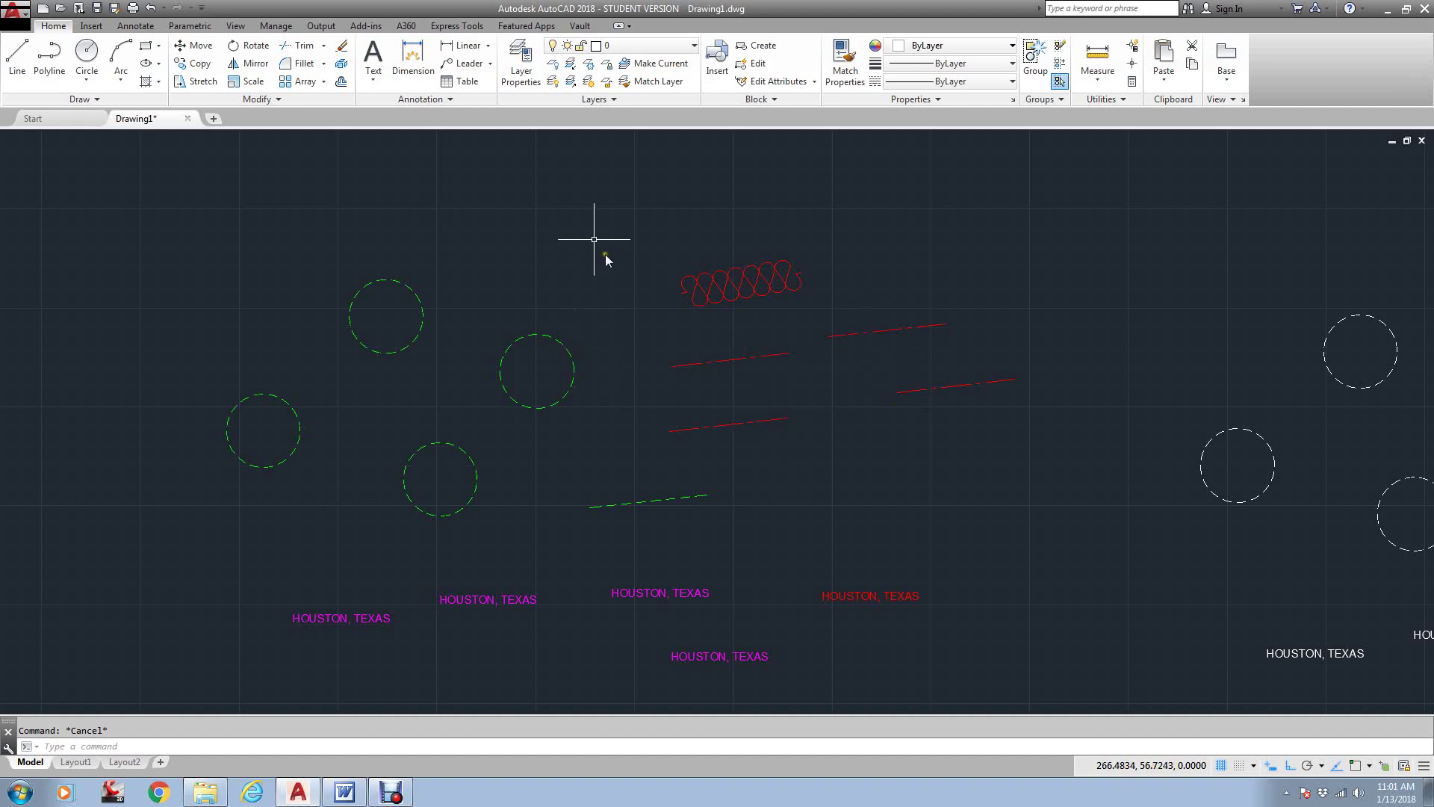
Step: Set the LINES layer's linetype to DASHED2 and close the layer manager
click(526, 61)
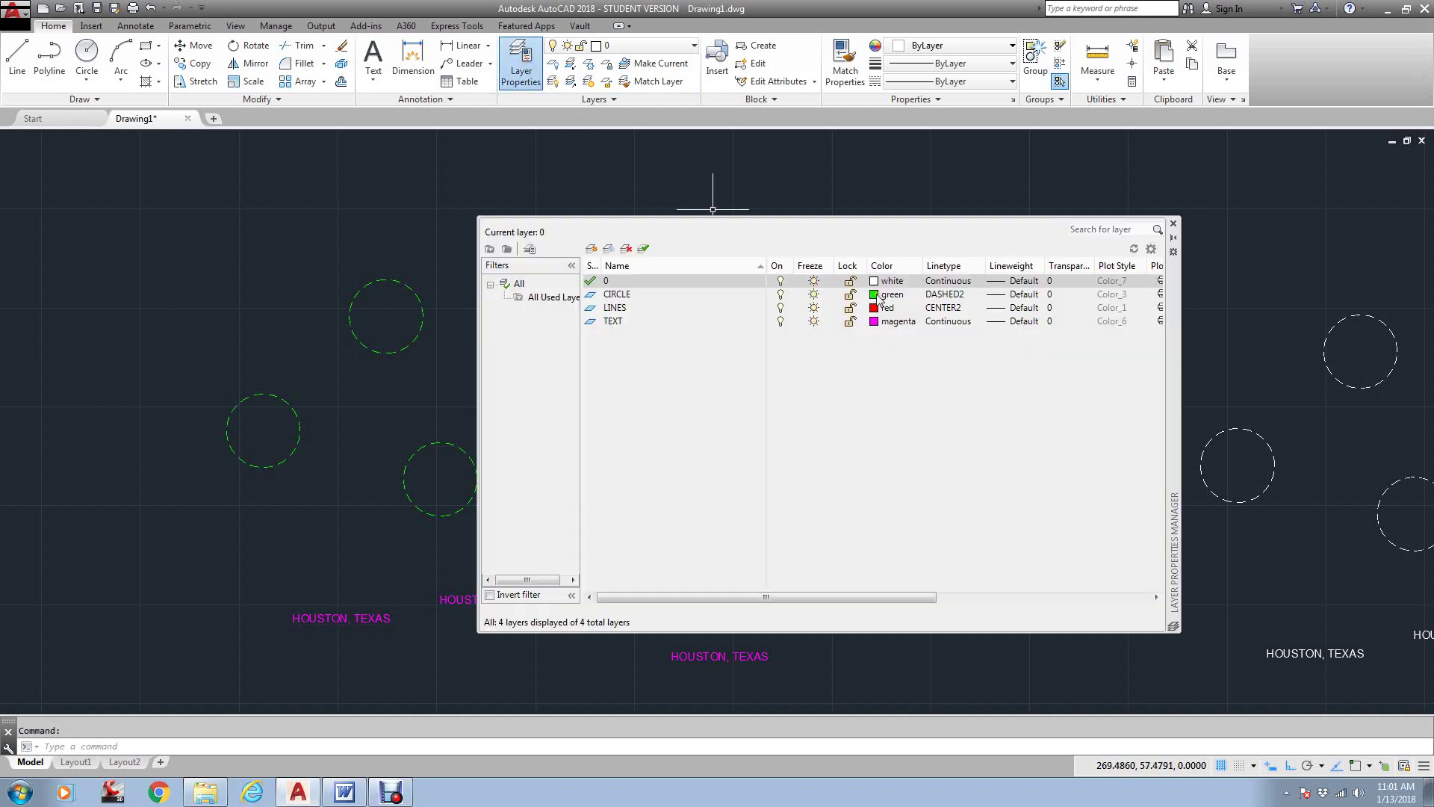
click(945, 308)
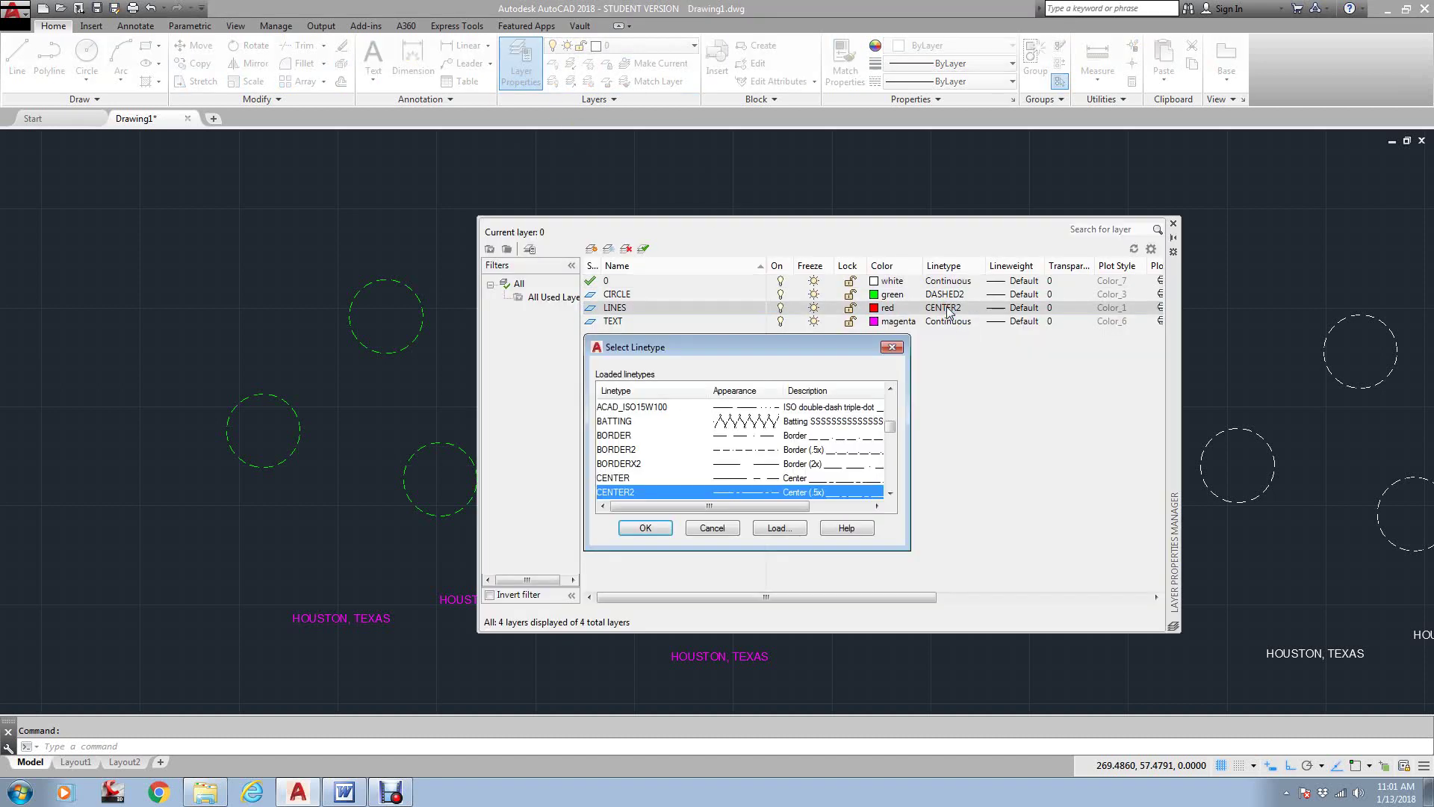
scroll(702, 452, down, 2)
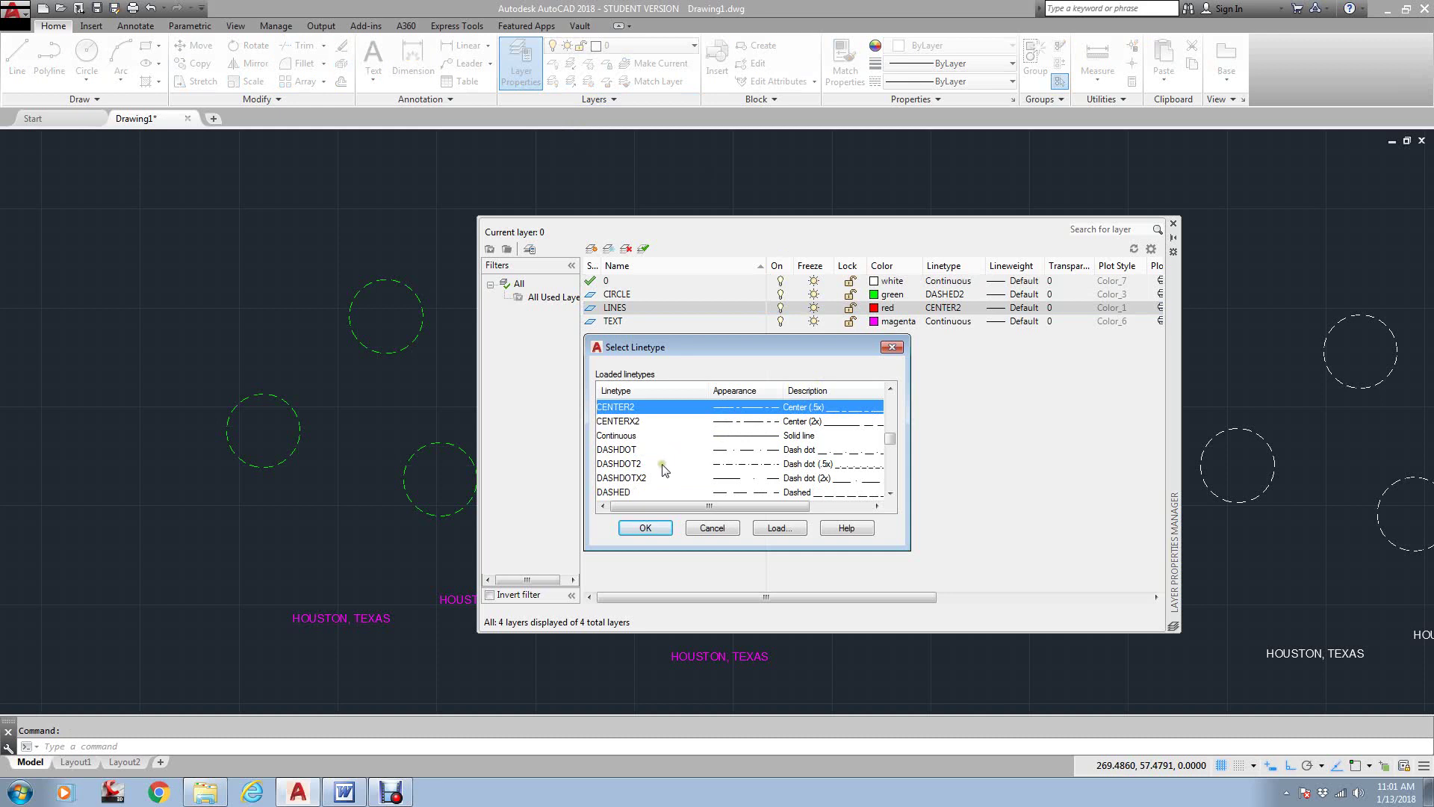
scroll(650, 467, down, 1)
click(631, 463)
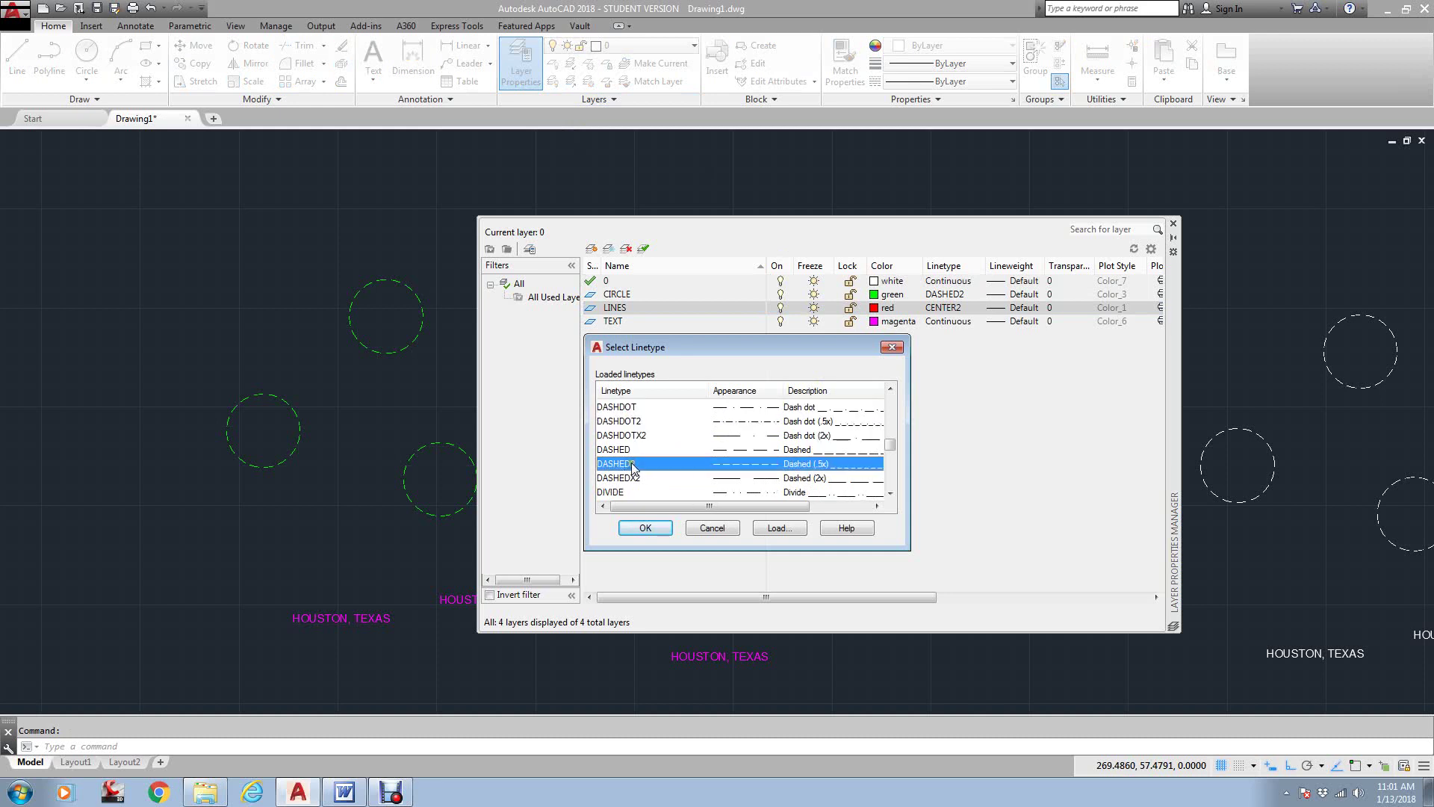
click(646, 528)
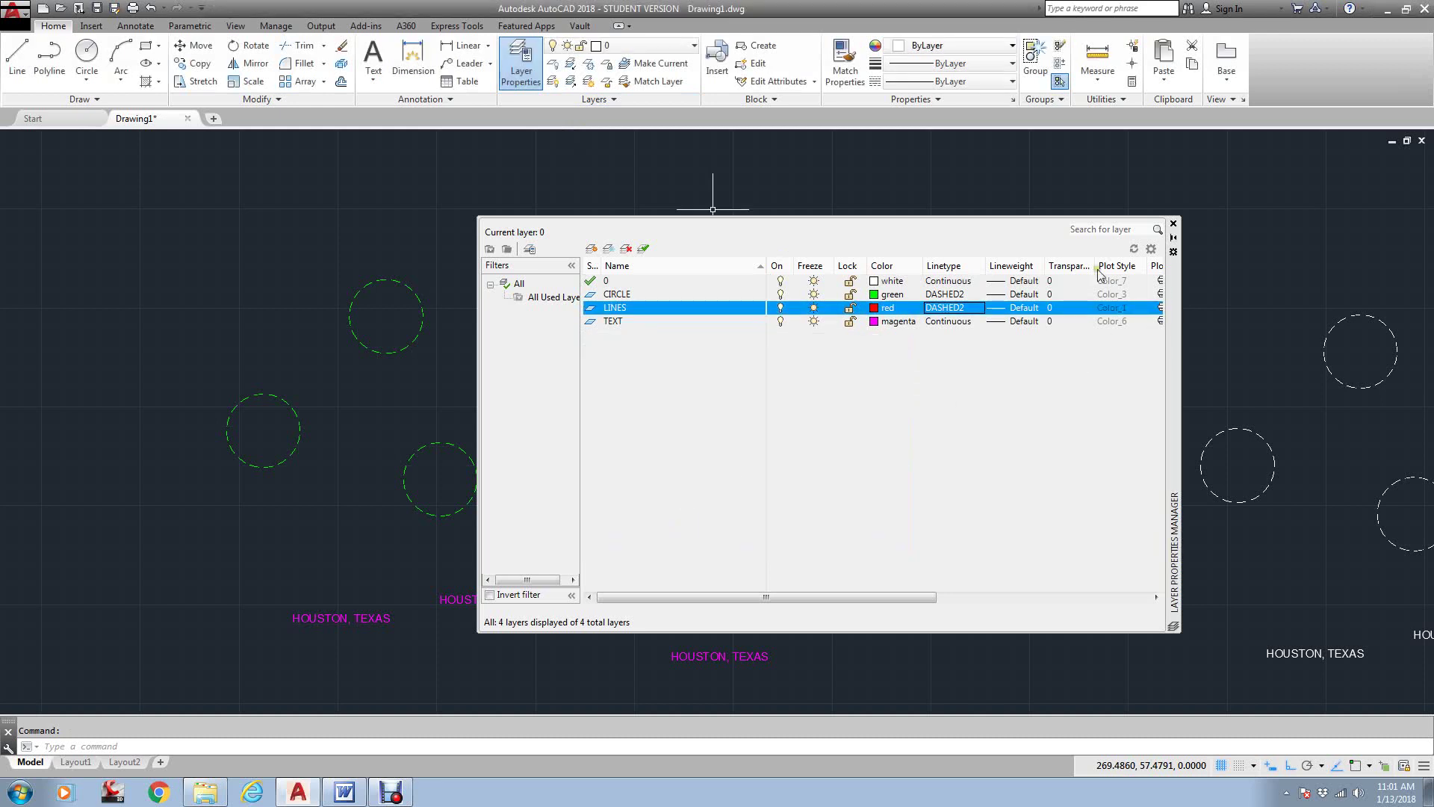
click(1174, 223)
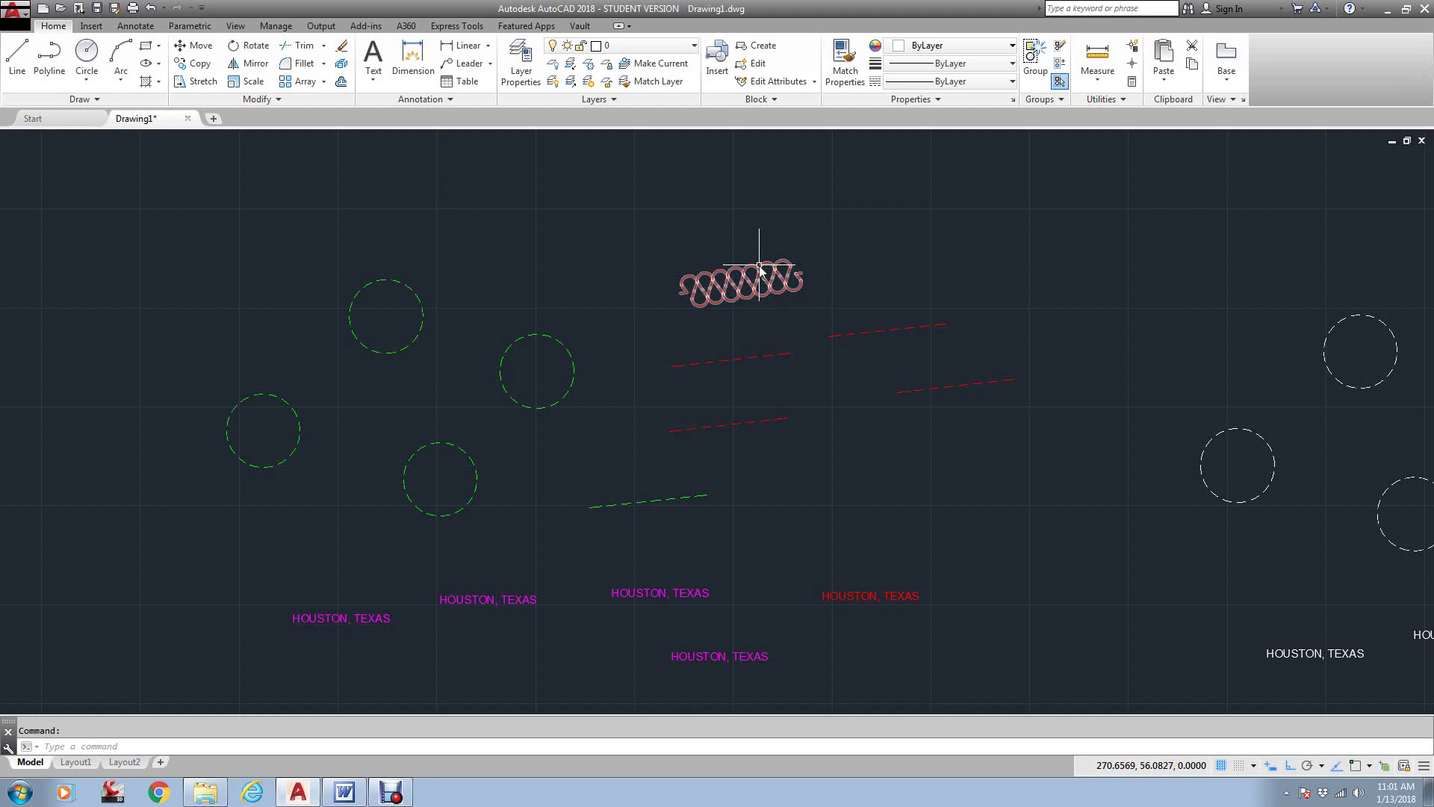
Step: Return the uppermost red line's linetype from its individual BATTING override to ByLayer and deselect it
click(800, 278)
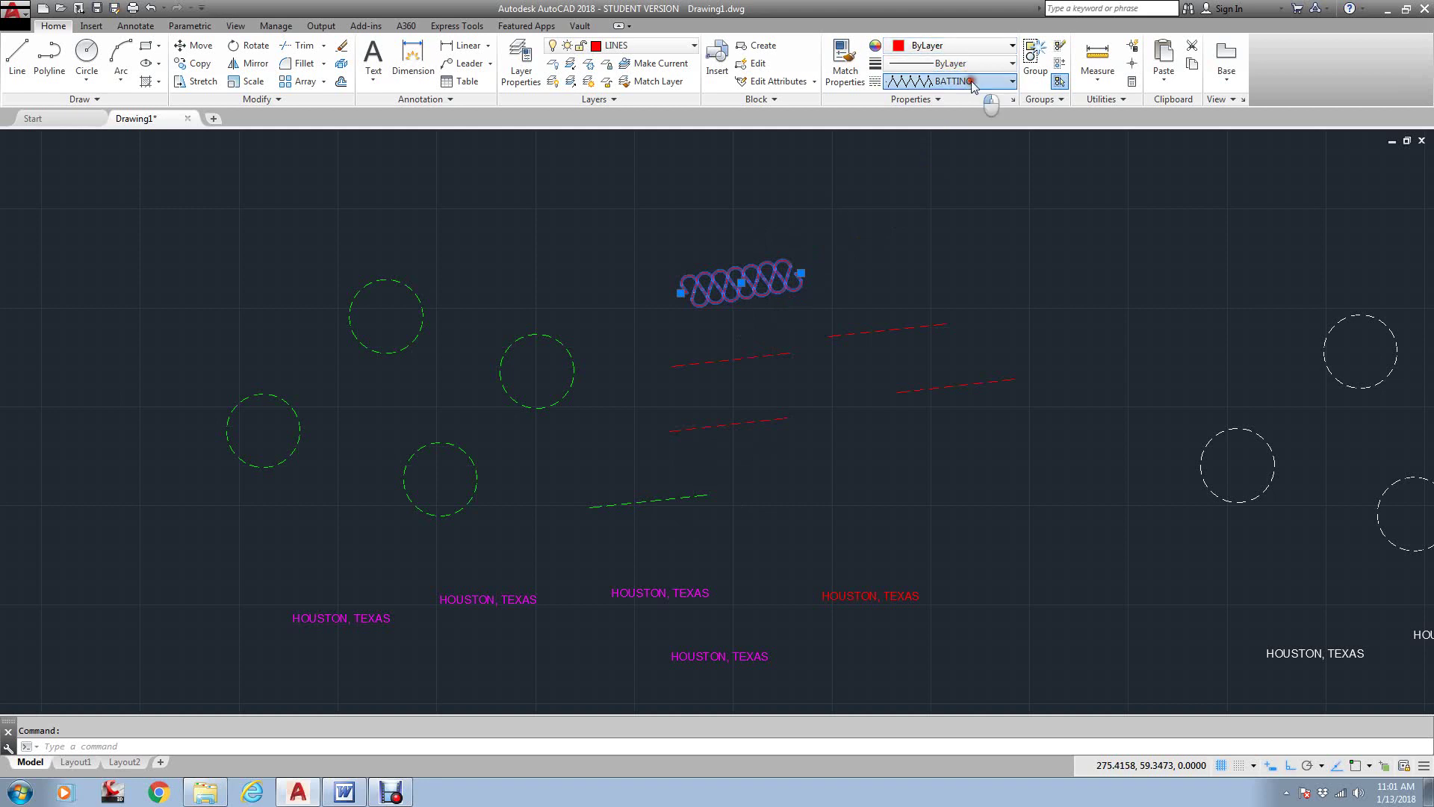
key(Escape)
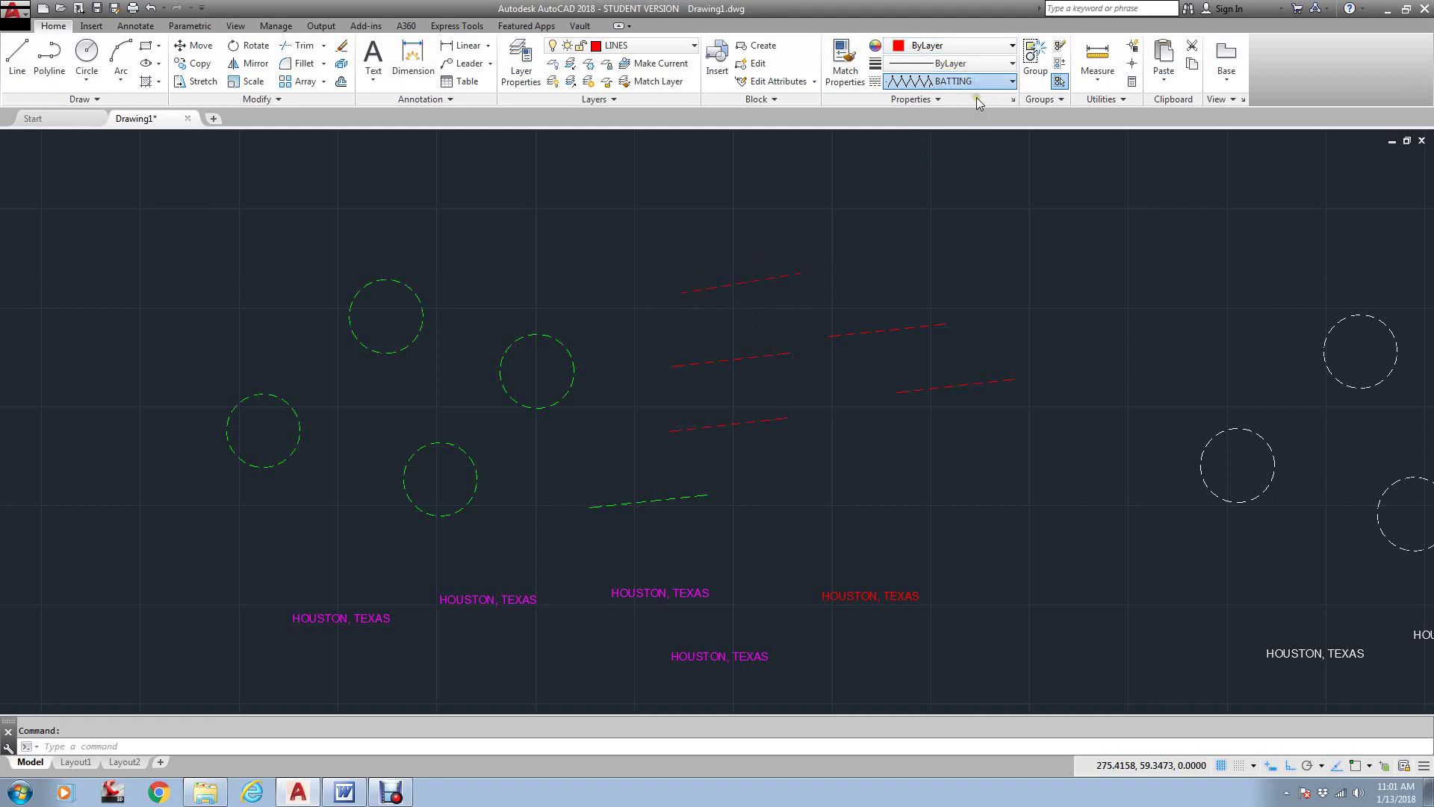
key(ctrl+z)
key(Escape)
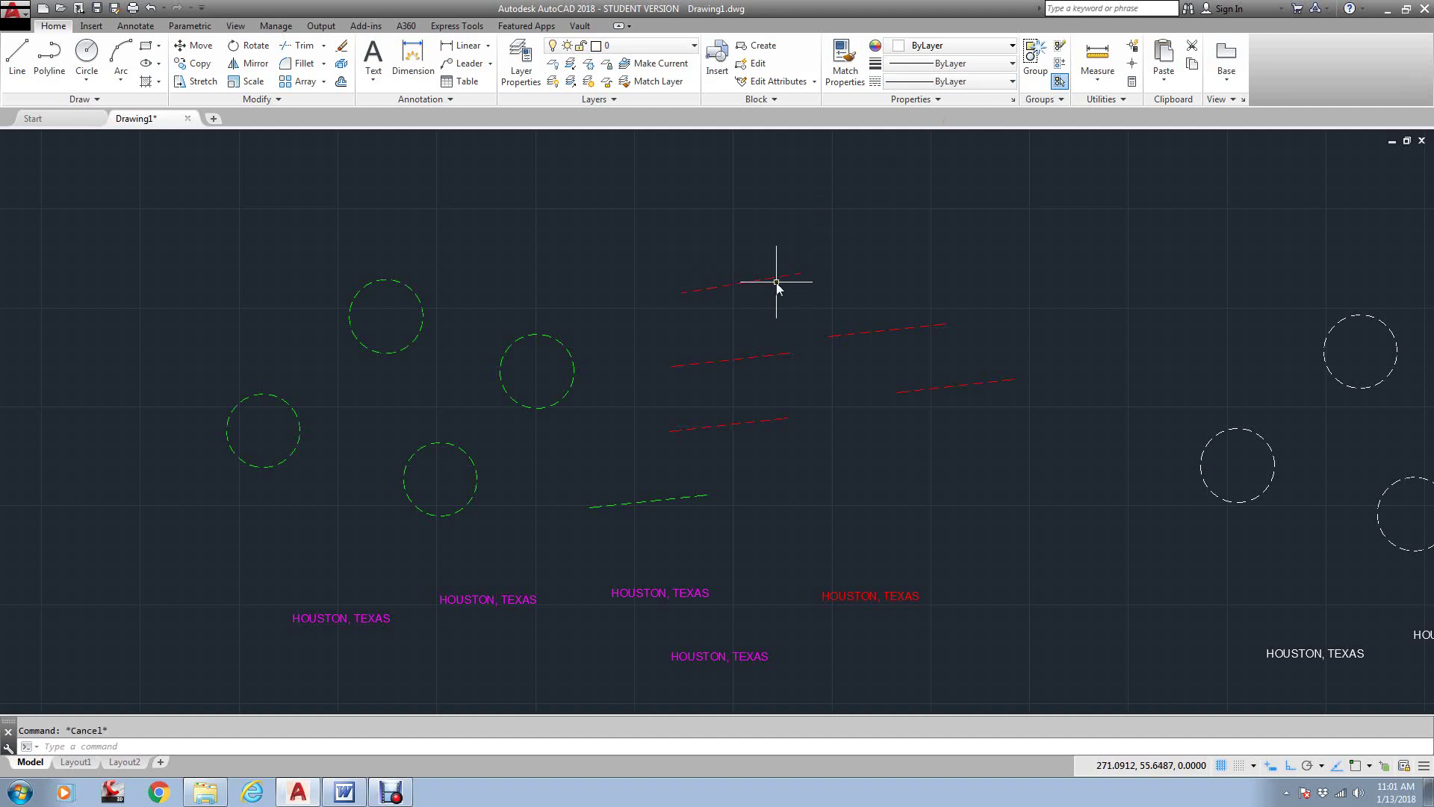
scroll(777, 282, down, 2)
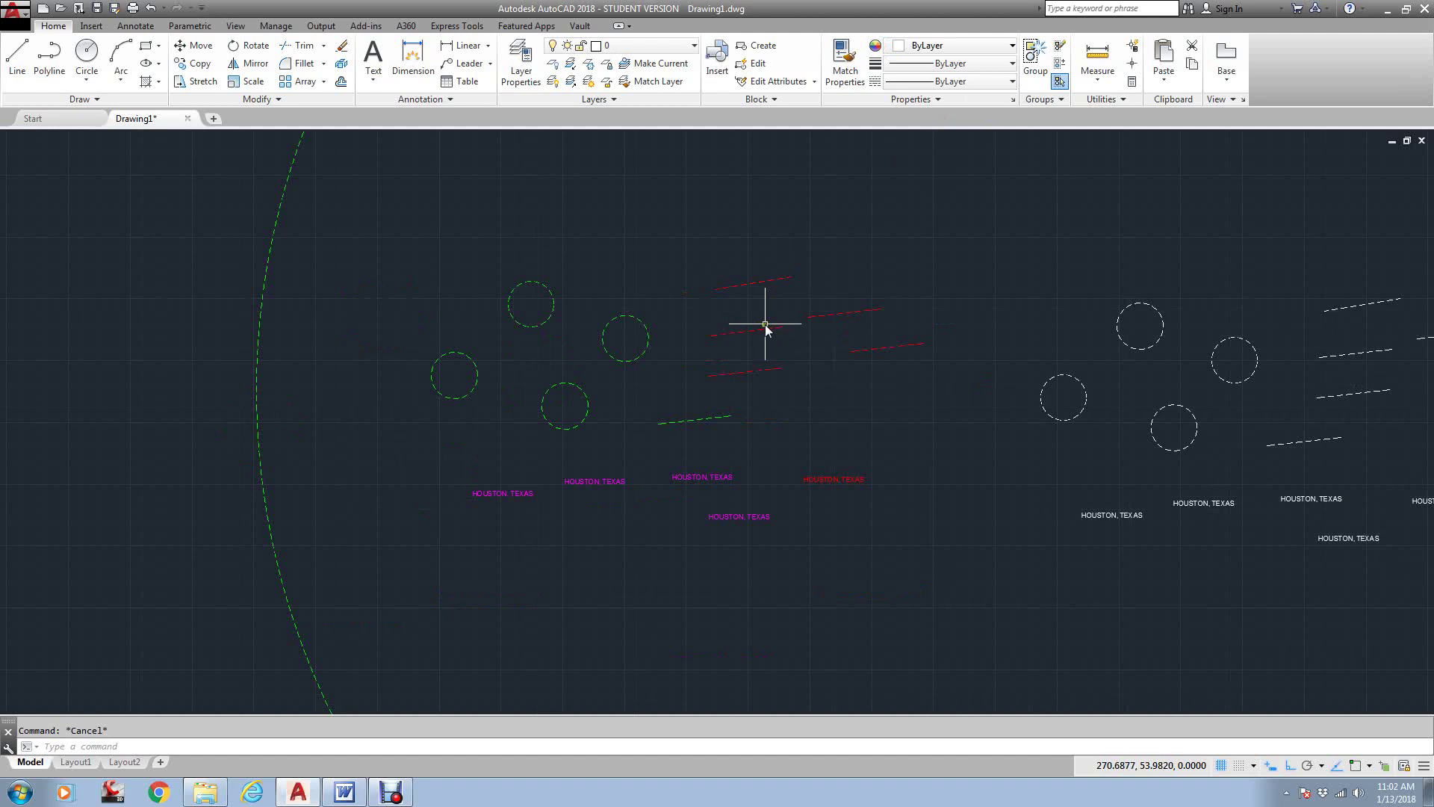
Step: Create a layer named phantom and assign it the PHANTOM2 linetype
click(533, 69)
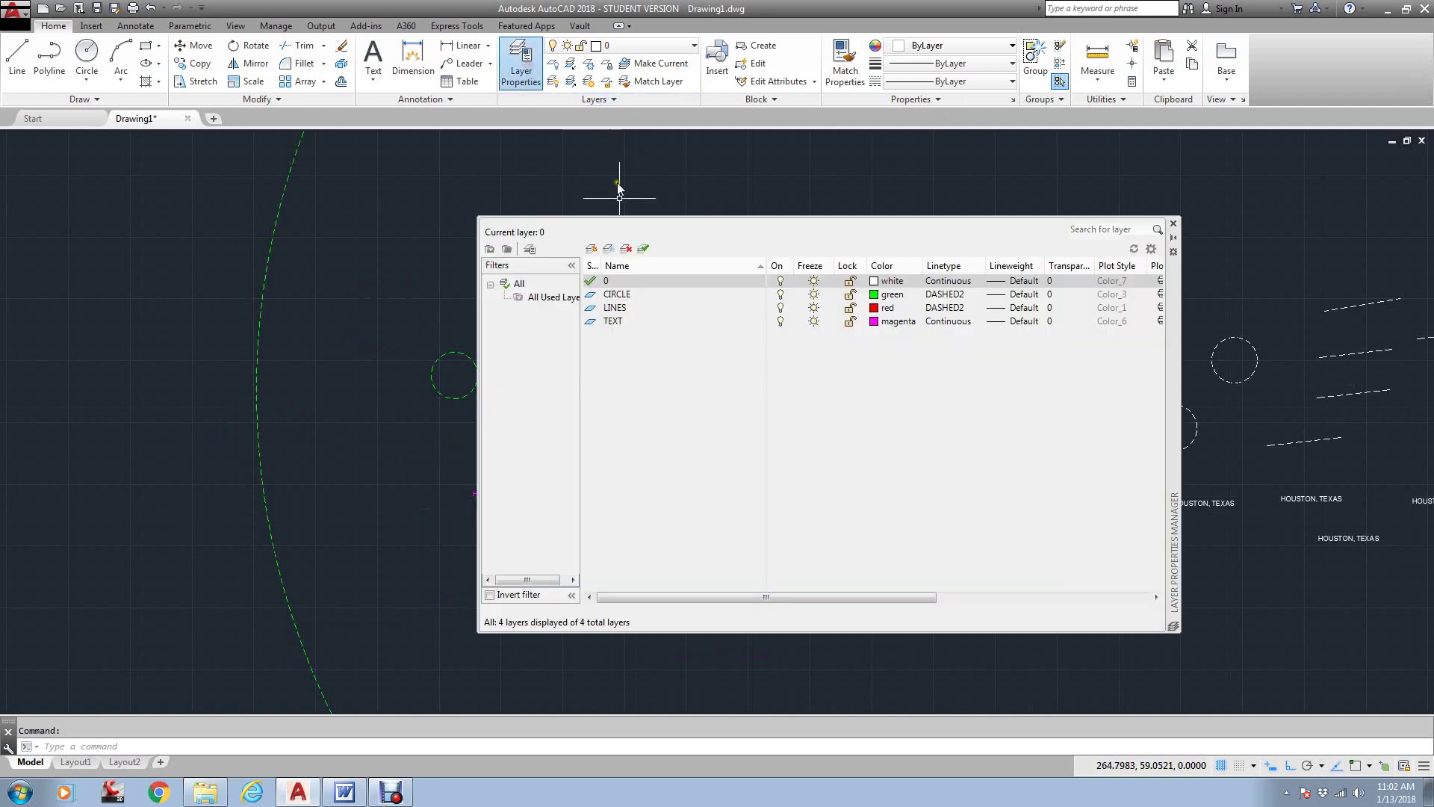
click(592, 249)
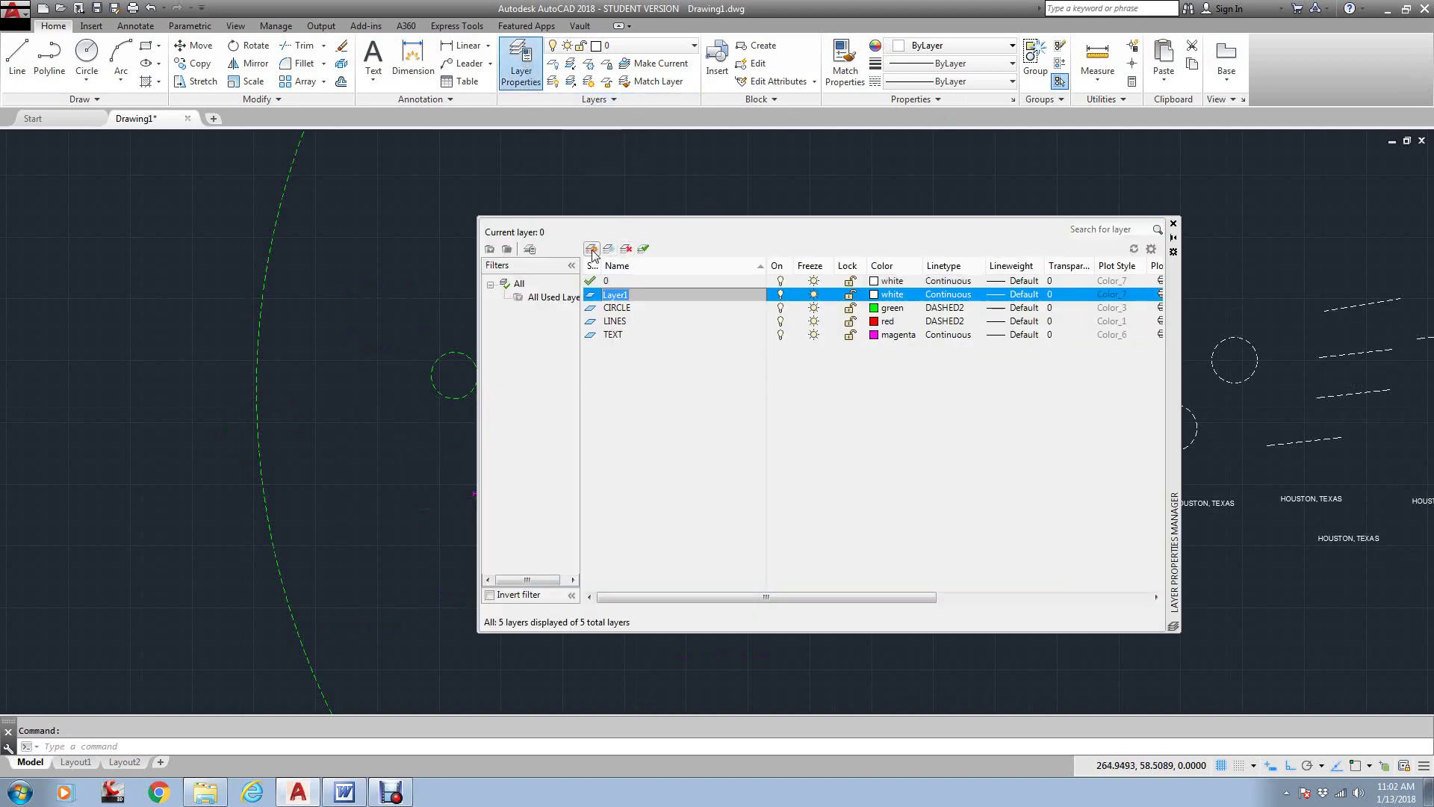
text(phantom)
click(949, 295)
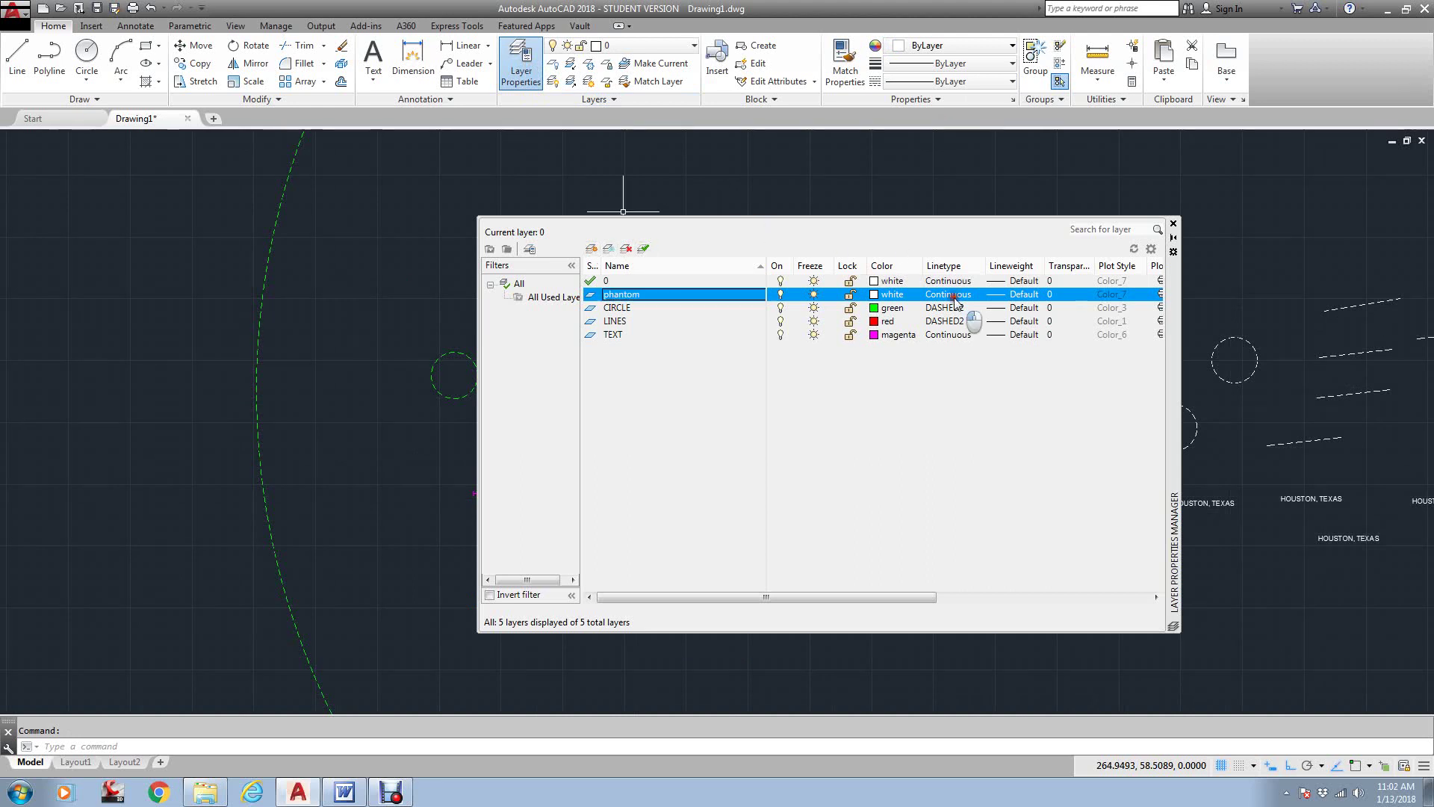
scroll(689, 435, down, 8)
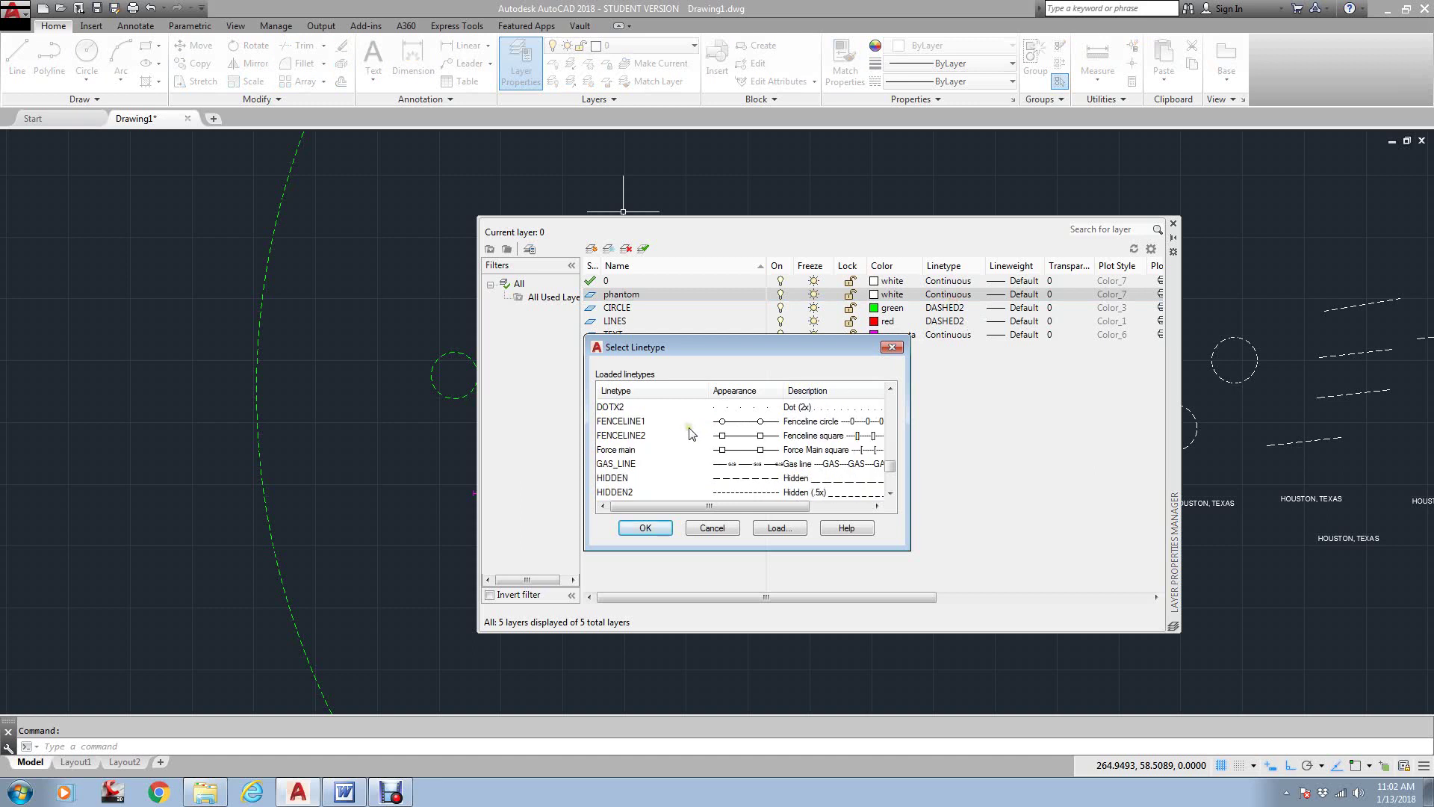
click(641, 449)
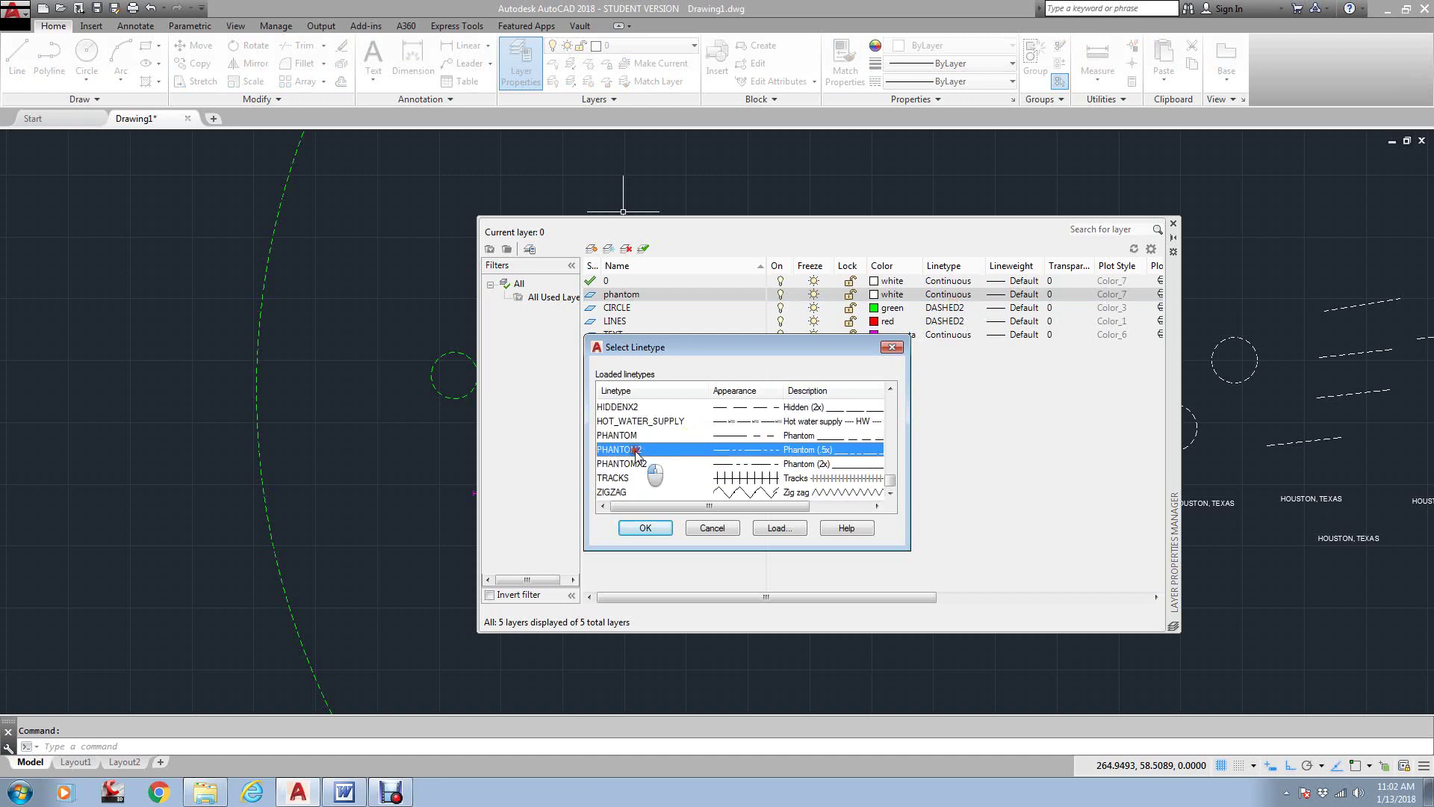
click(661, 530)
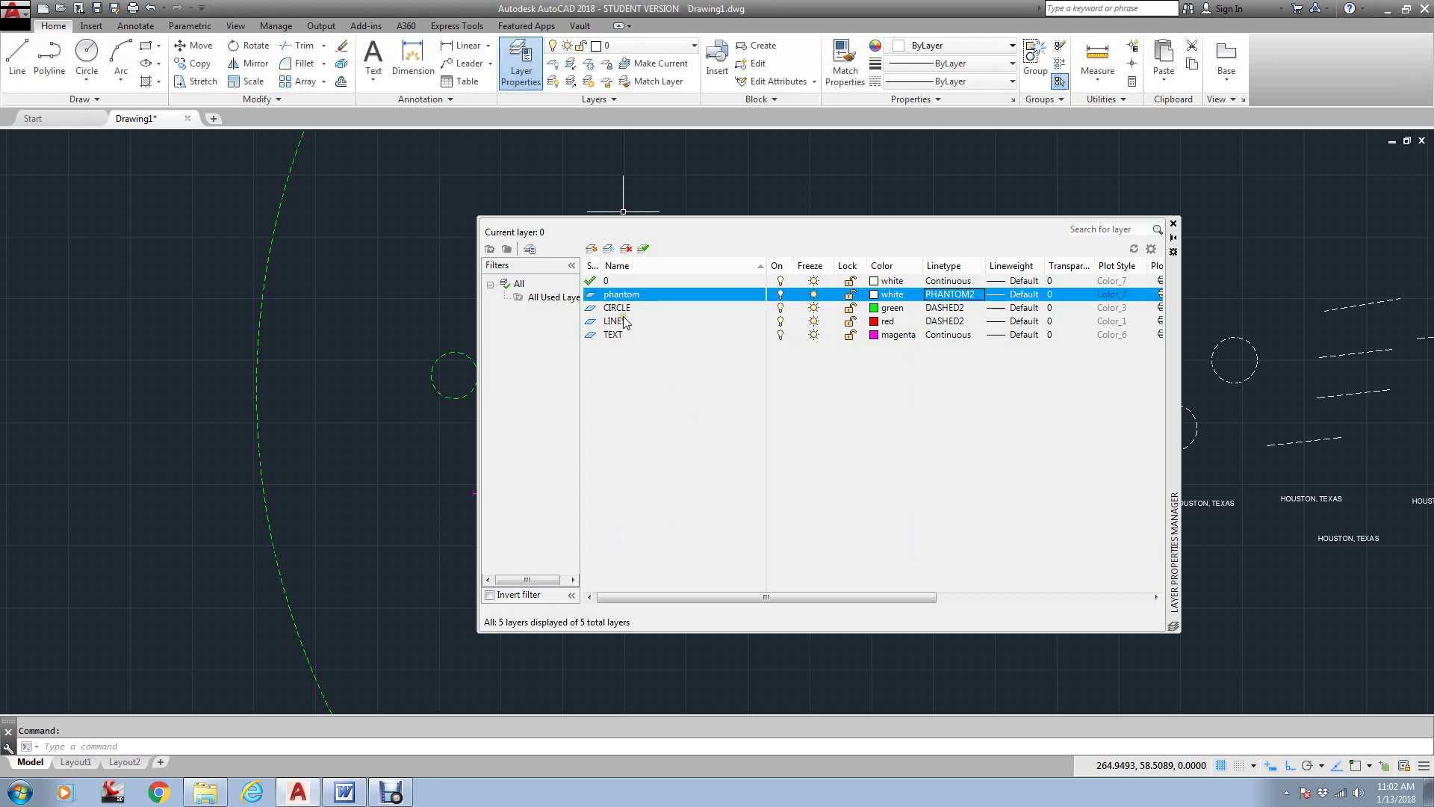
Step: Make the phantom layer current, set its color to cyan, and close the layer manager
double_click(633, 299)
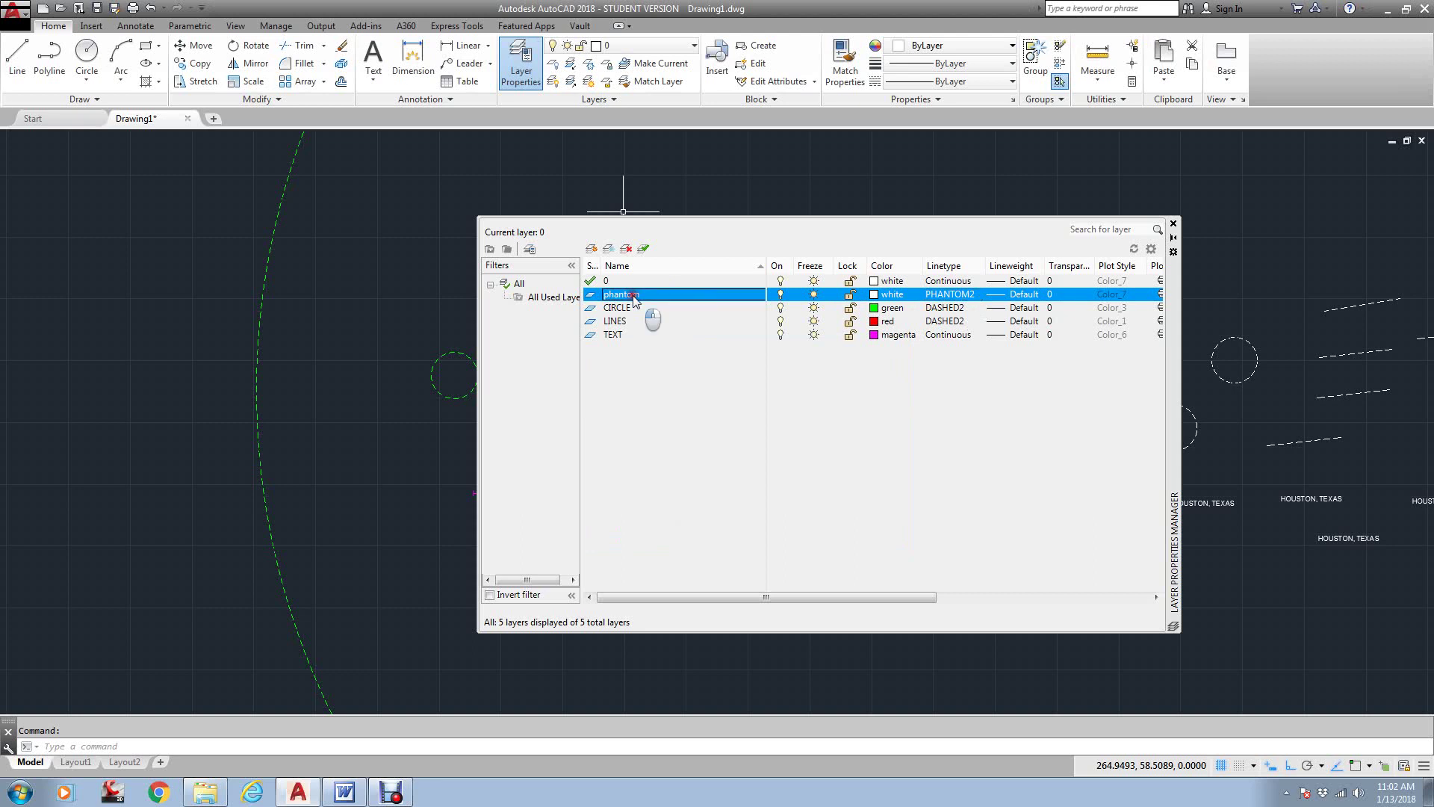
click(874, 295)
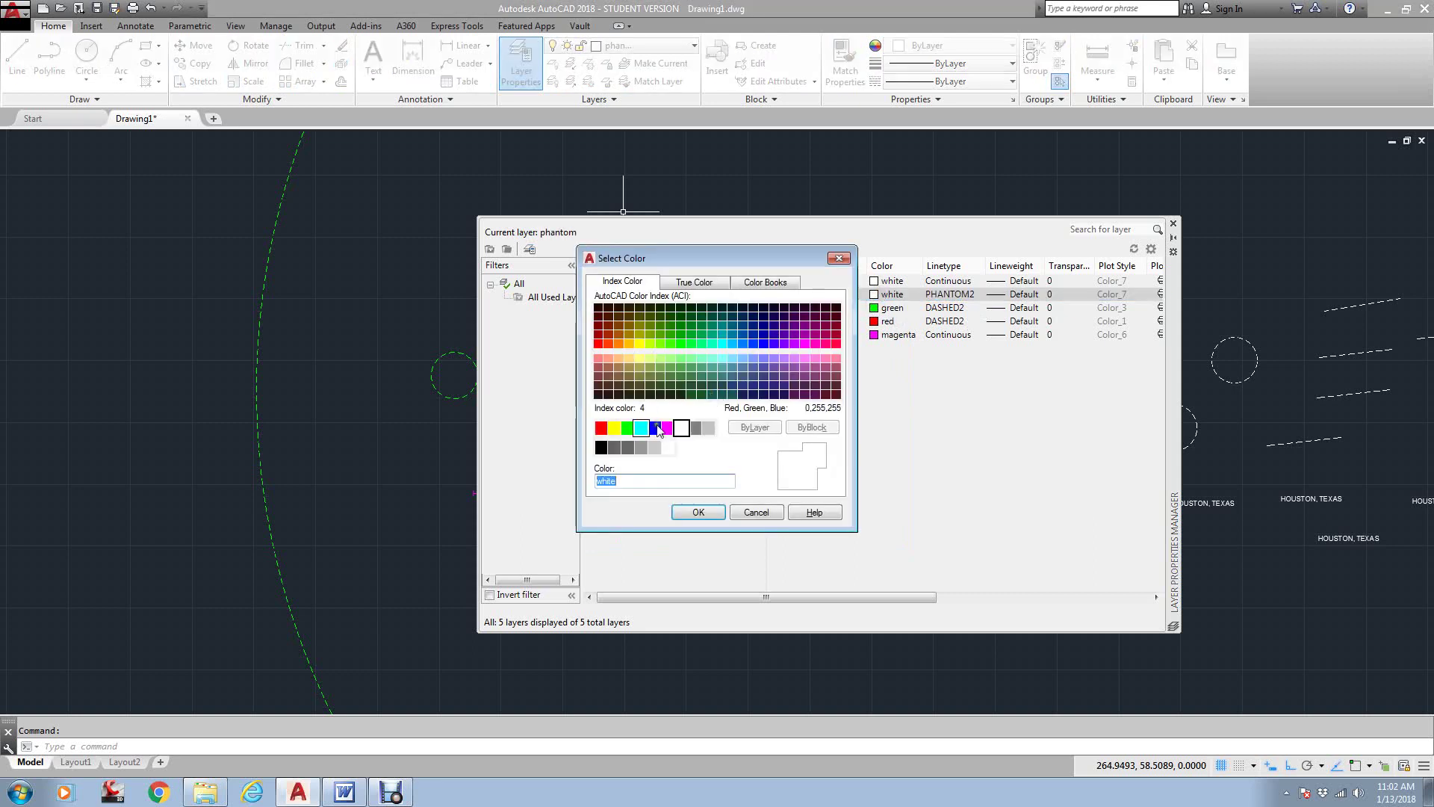
click(641, 427)
click(698, 512)
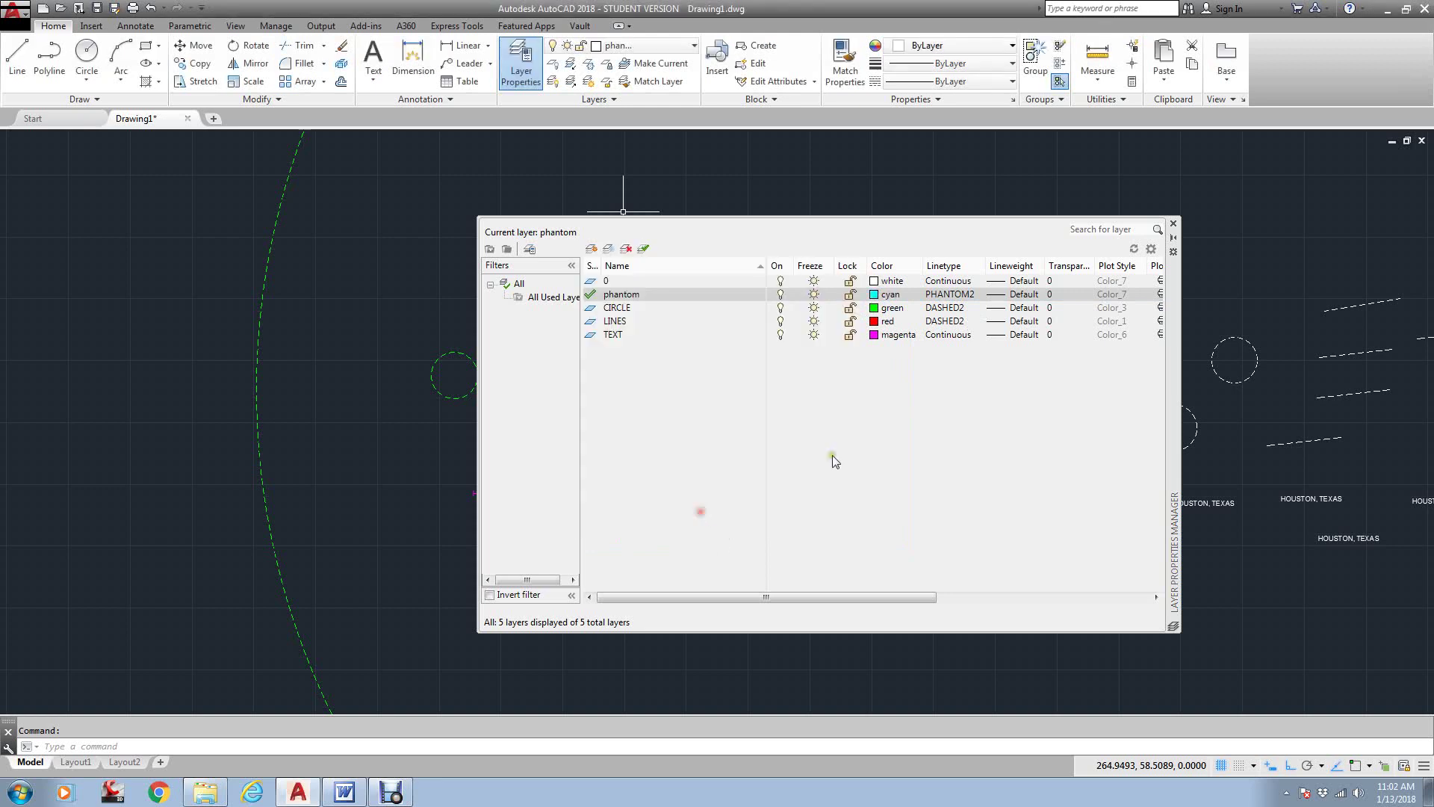
click(1174, 224)
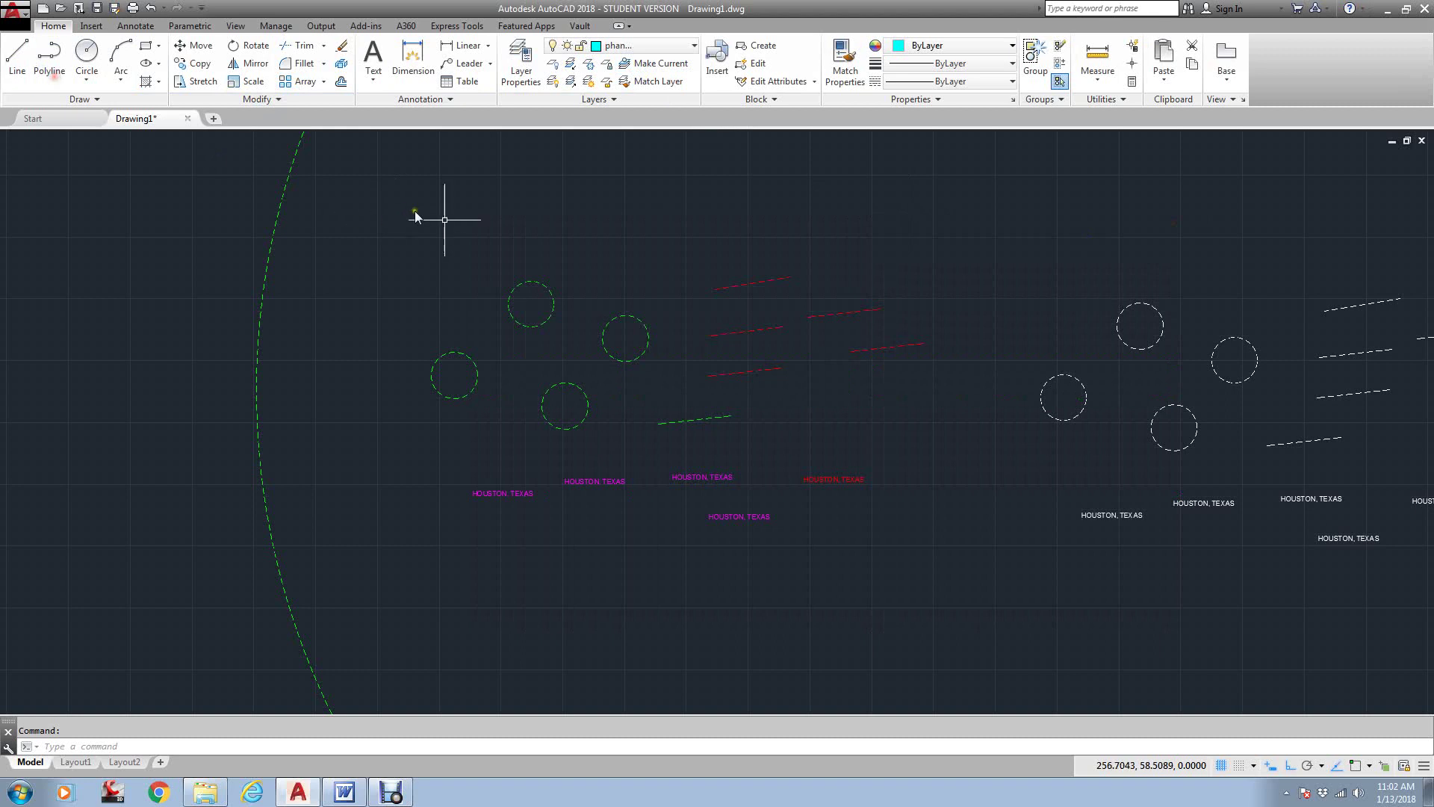
Step: Draw a horizontal line on the phantom layer above the green circles
click(468, 225)
click(543, 221)
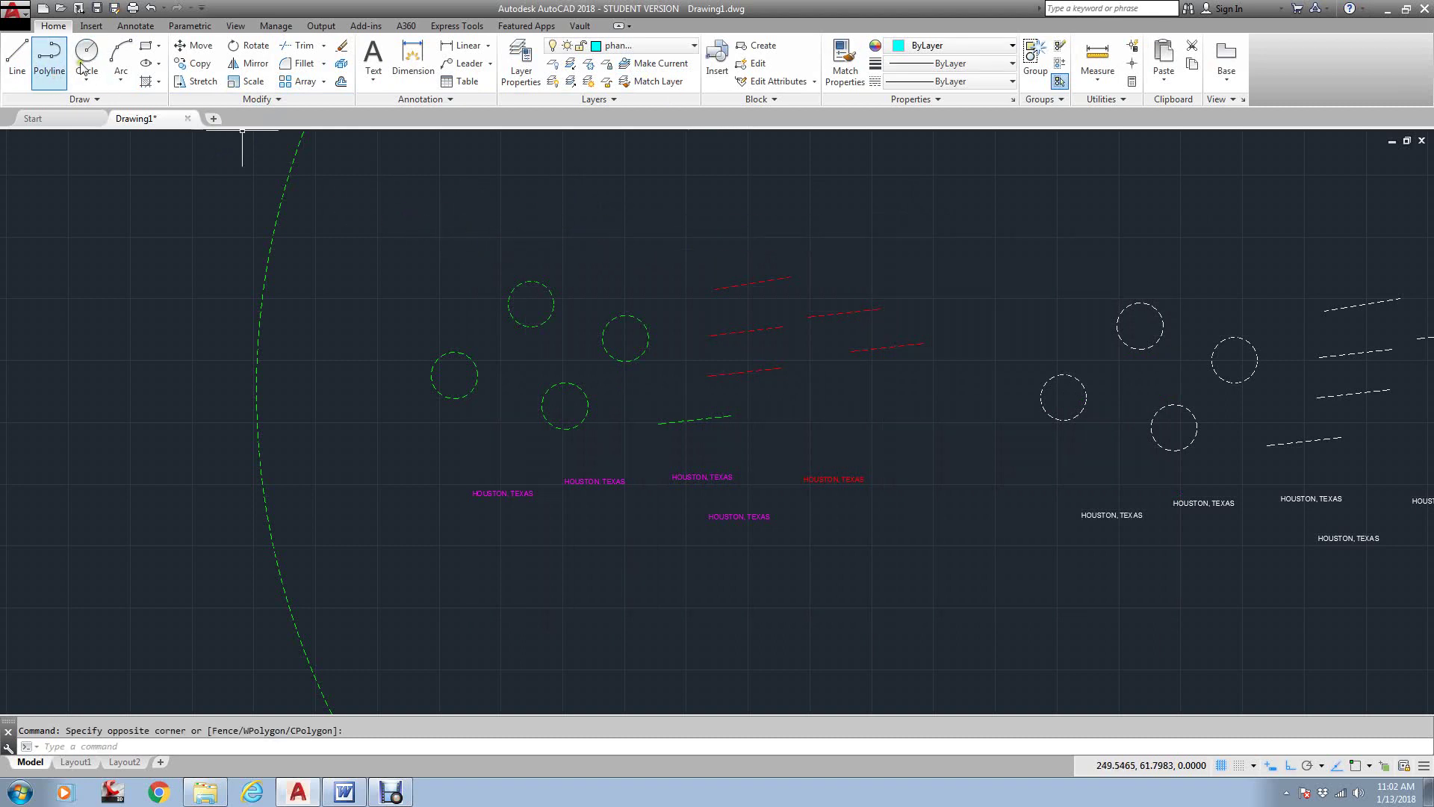
click(18, 58)
click(532, 234)
click(705, 235)
scroll(594, 235, up, 5)
scroll(598, 244, down, 3)
key(Escape)
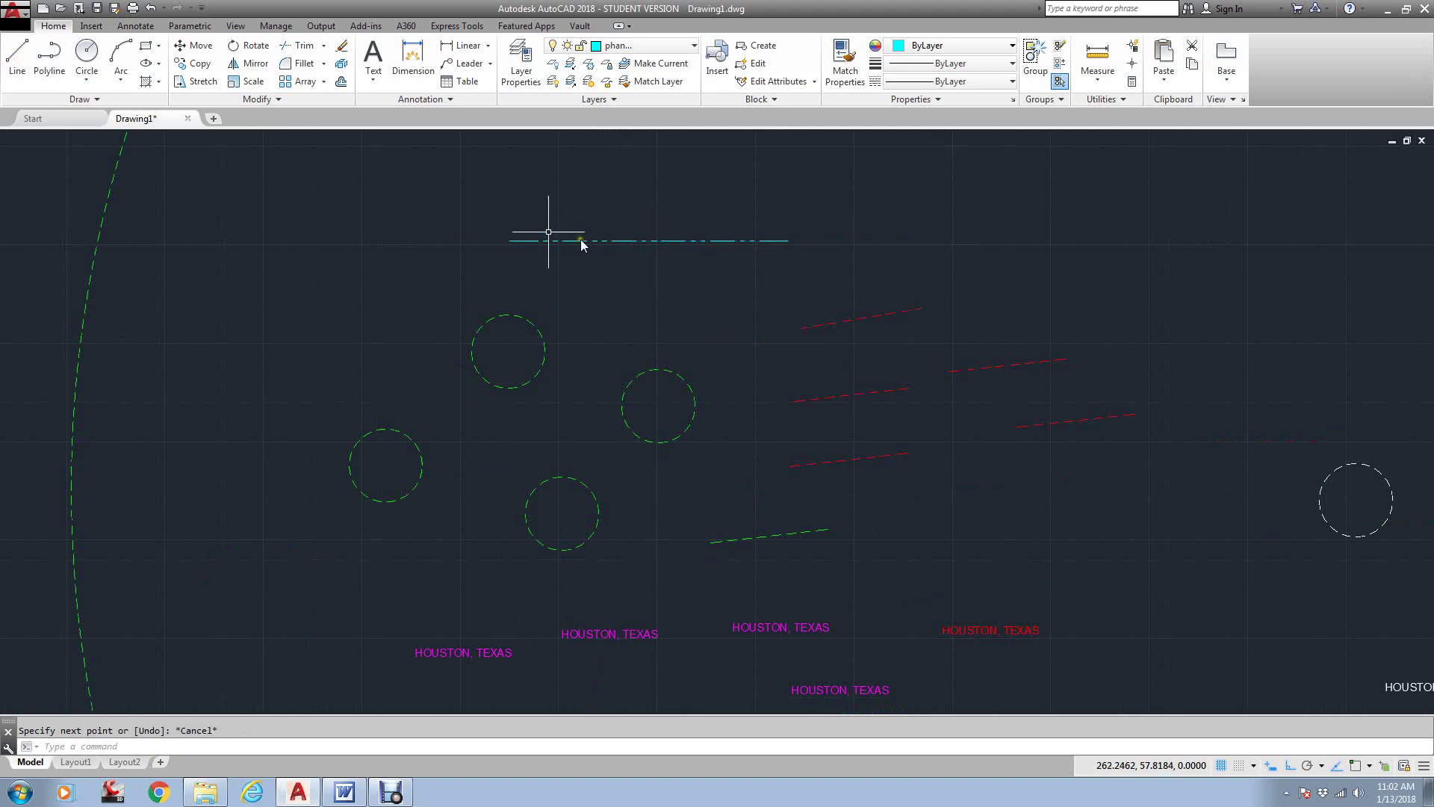
Step: Draw a small circle on the phantom layer just left of the cyan line
click(421, 227)
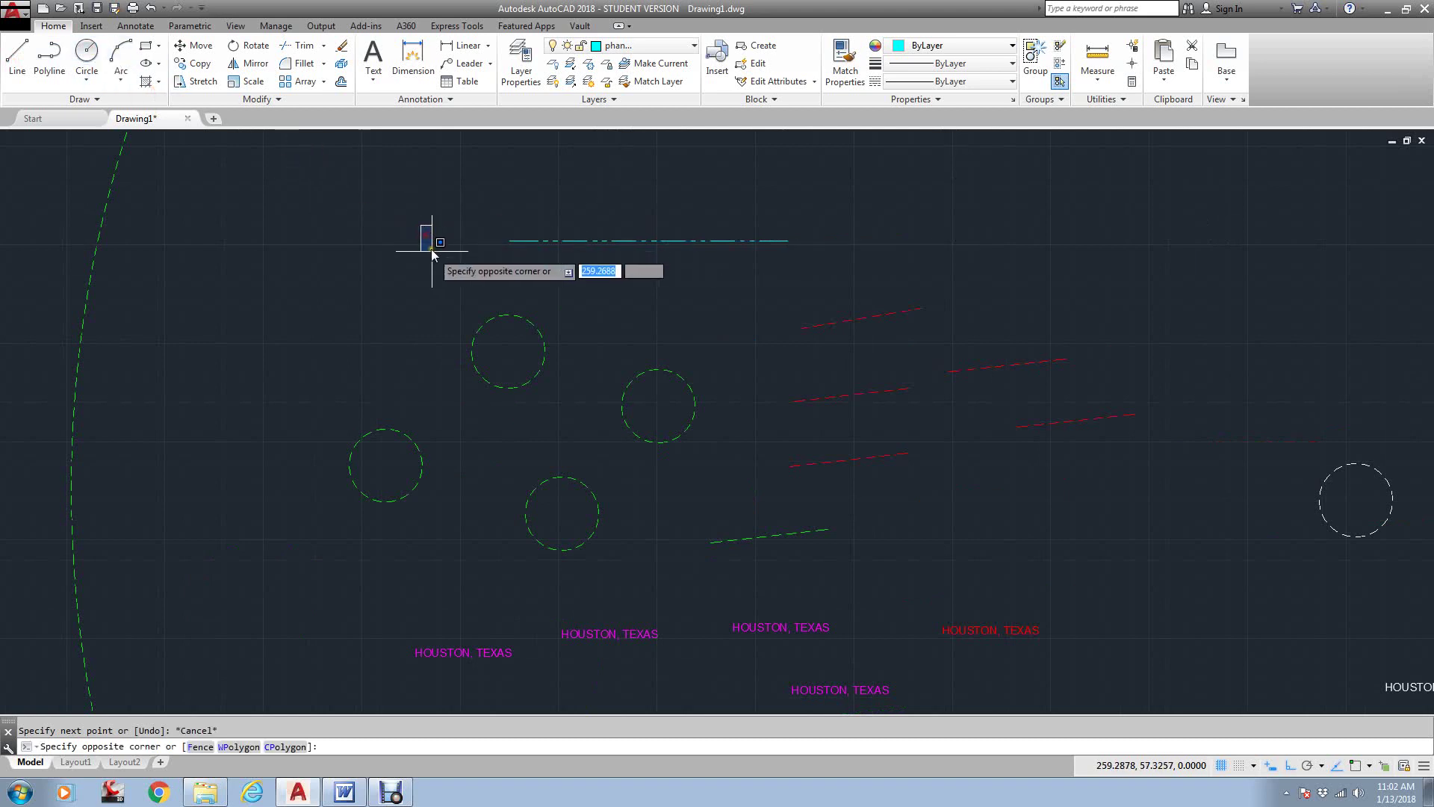
key(Escape)
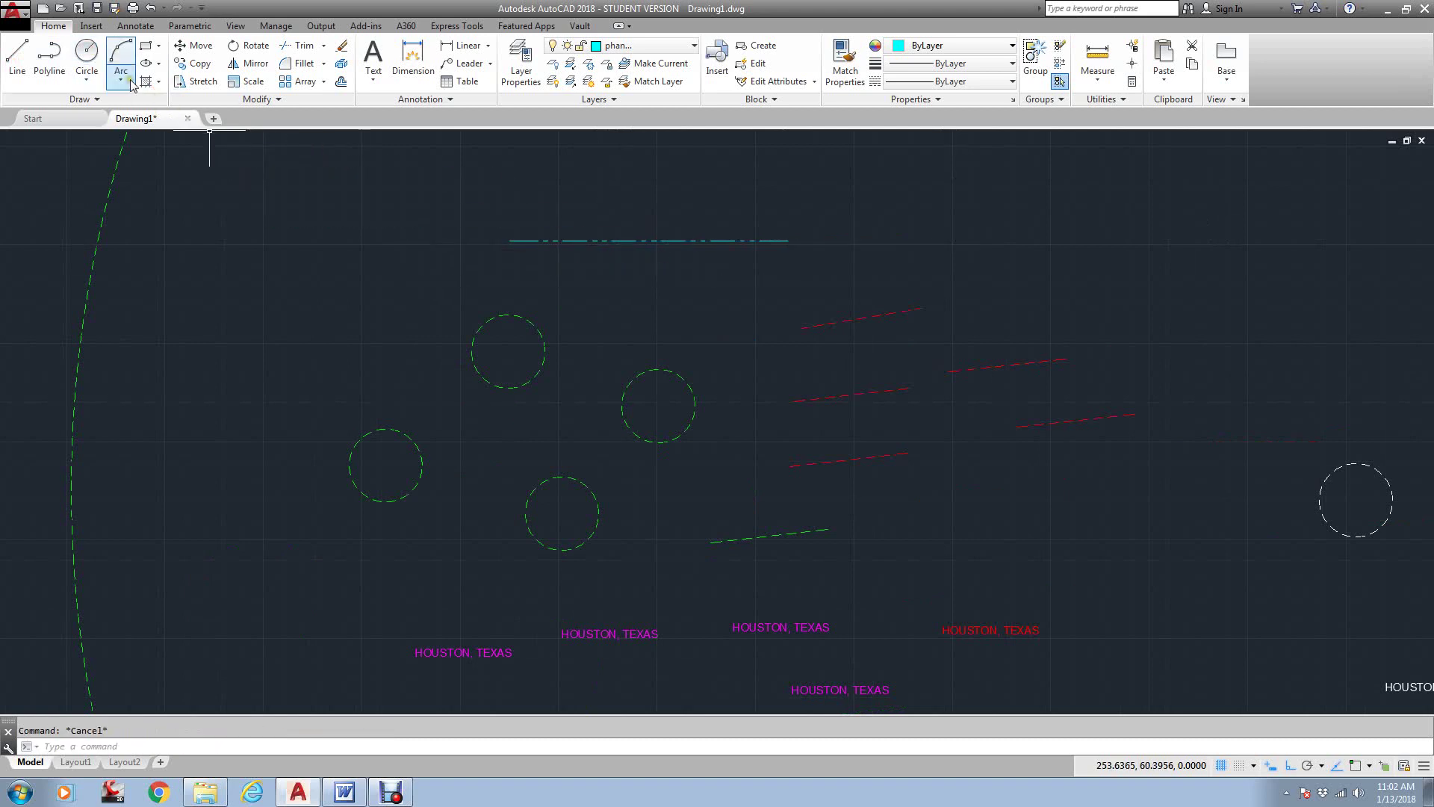
click(86, 56)
click(415, 228)
click(444, 252)
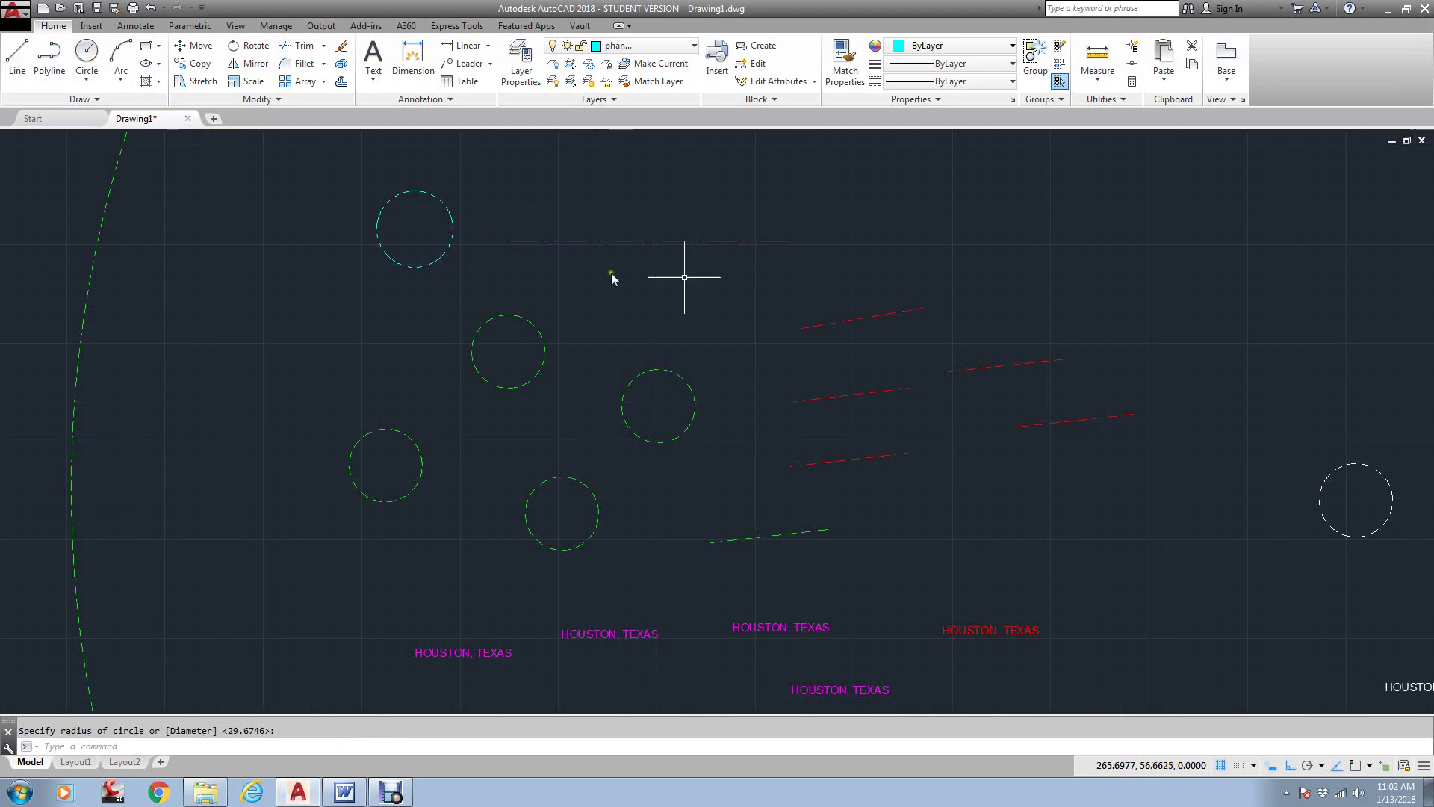
Step: Add multiline text reading "this drawing was rotated for ease of use" across the left edge of the large green arc
scroll(743, 232, down, 2)
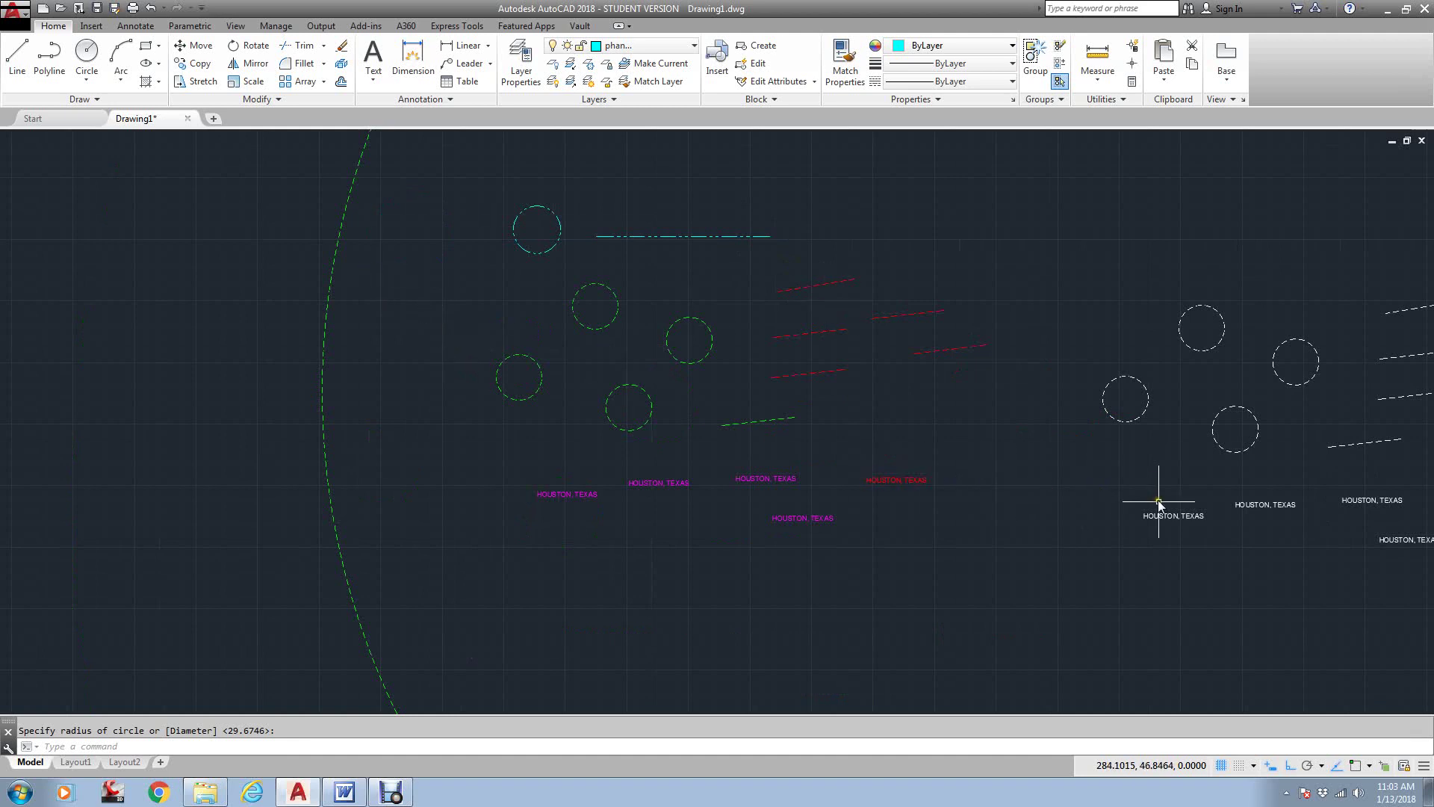
text(mte)
key(Return)
click(220, 397)
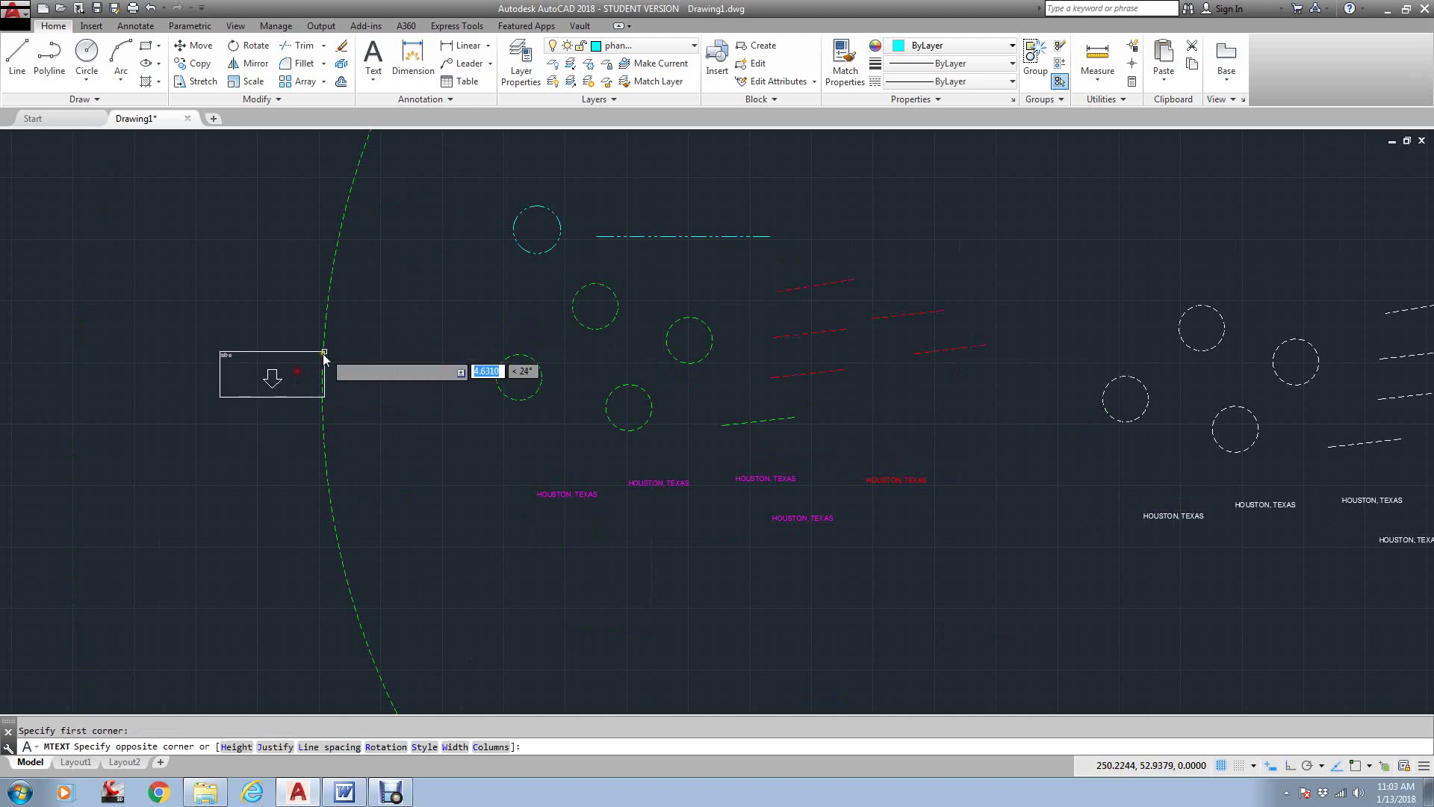
click(320, 357)
text(this)
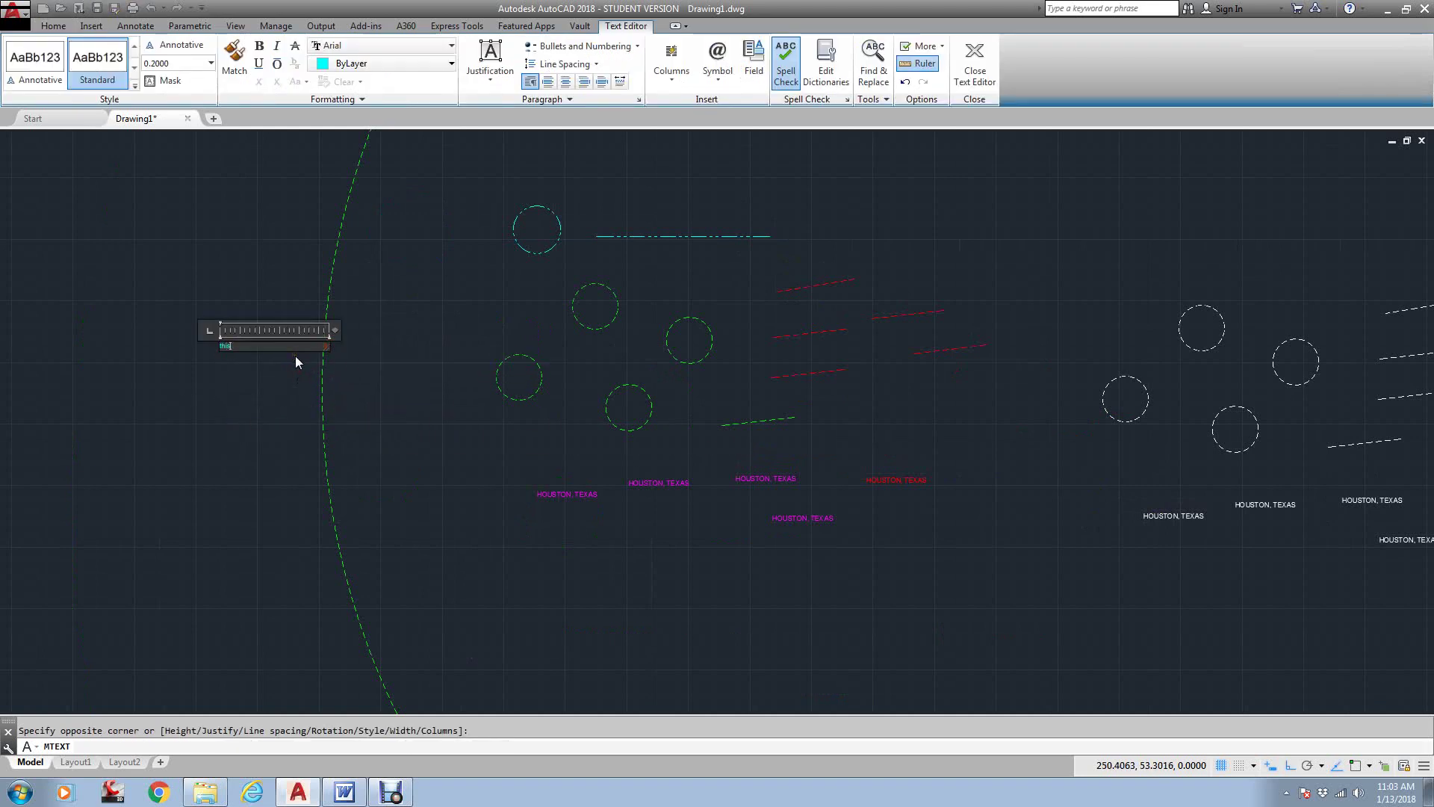
text( drawing was ro)
text(tated for ease of use)
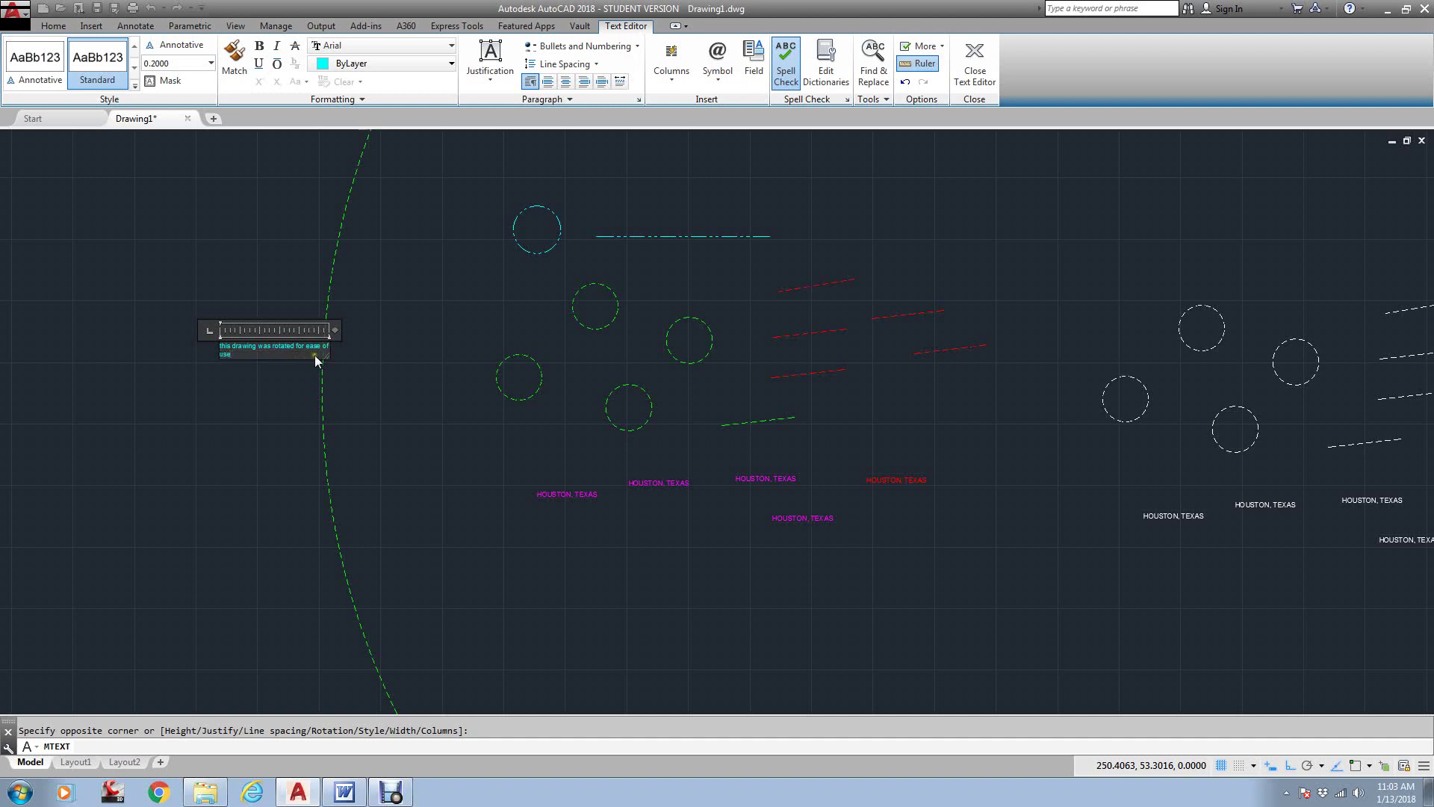
click(375, 384)
Step: Move the new note text to the right, into the space between the four green circles
scroll(252, 354, up, 4)
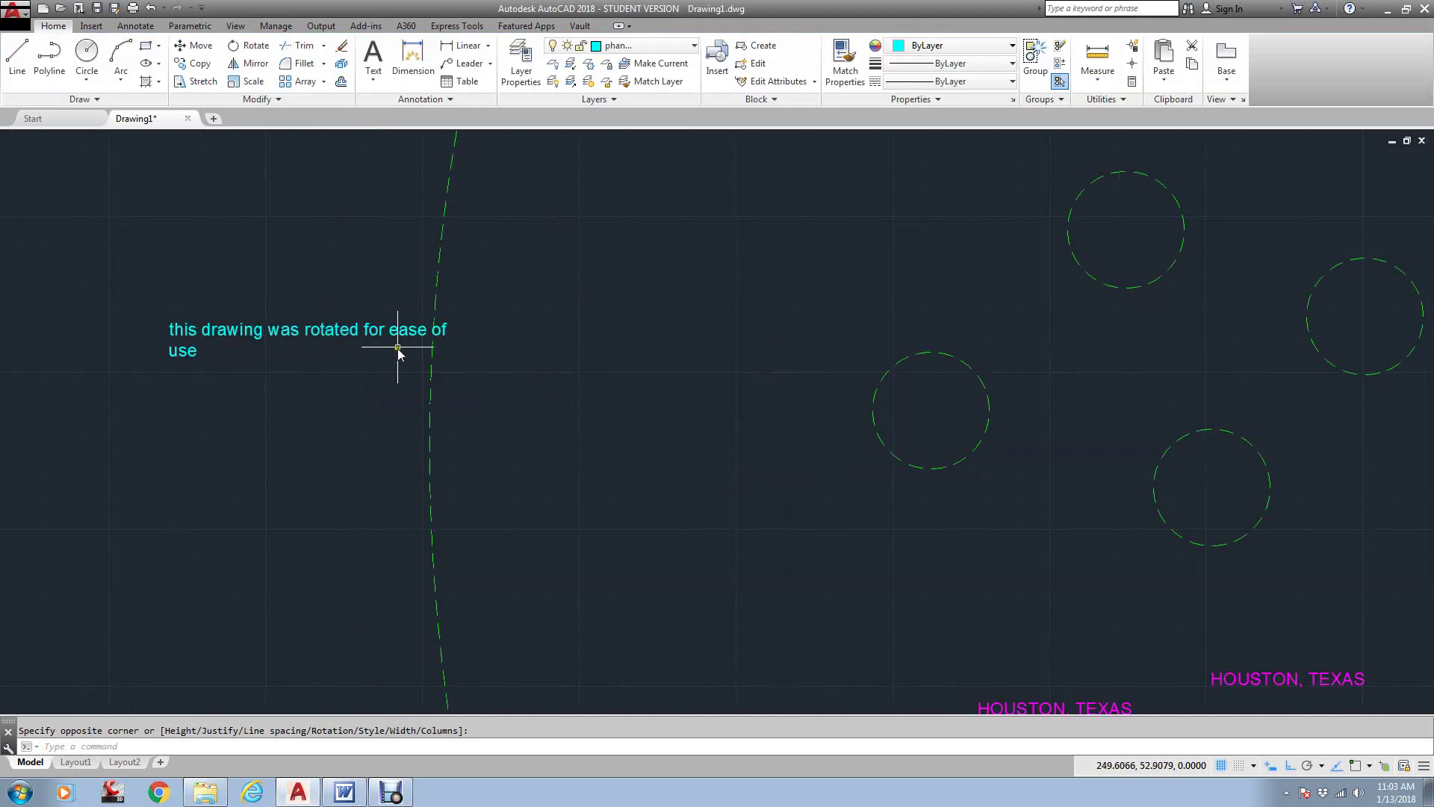
text(m)
key(space)
click(357, 334)
key(space)
click(338, 358)
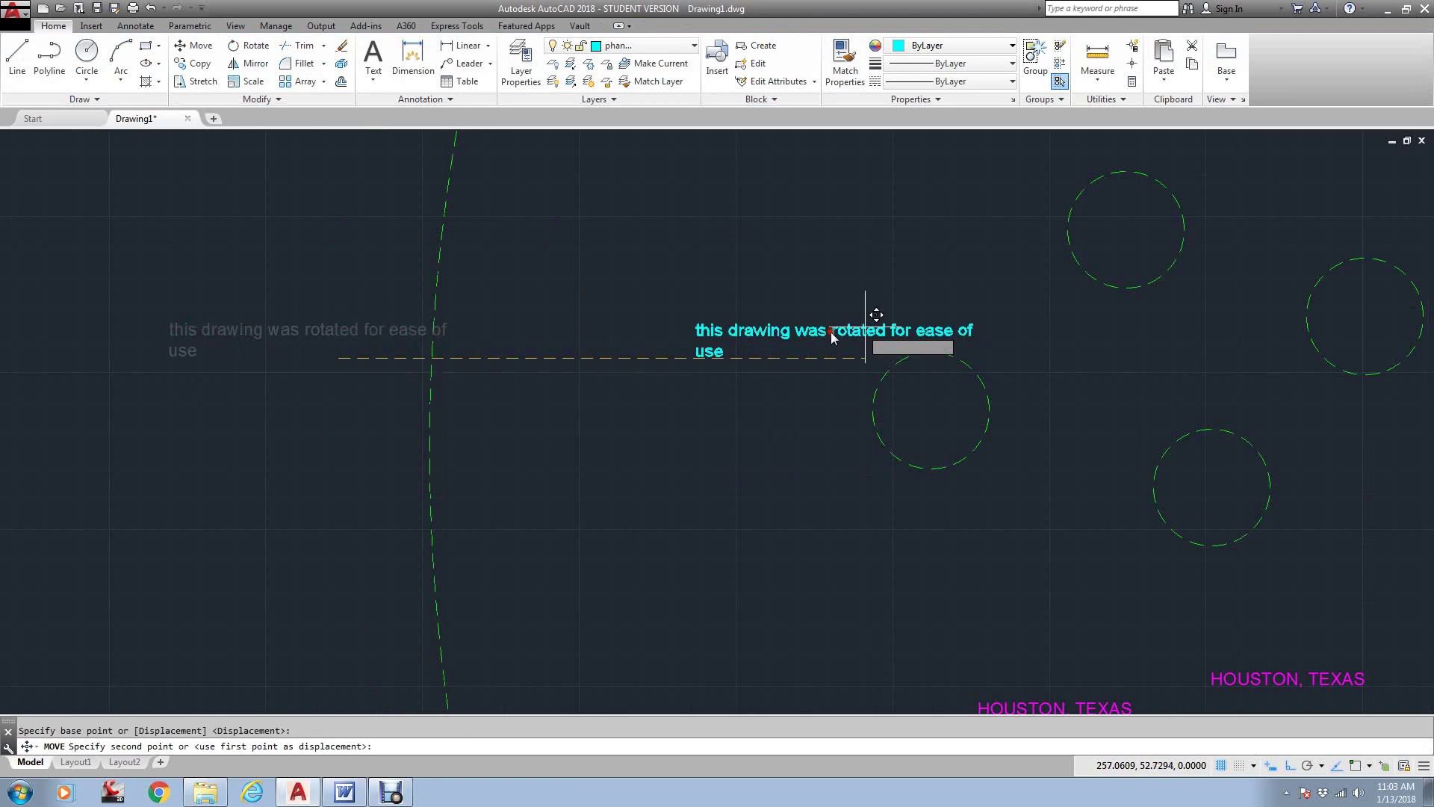
scroll(576, 312, down, 4)
key(Escape)
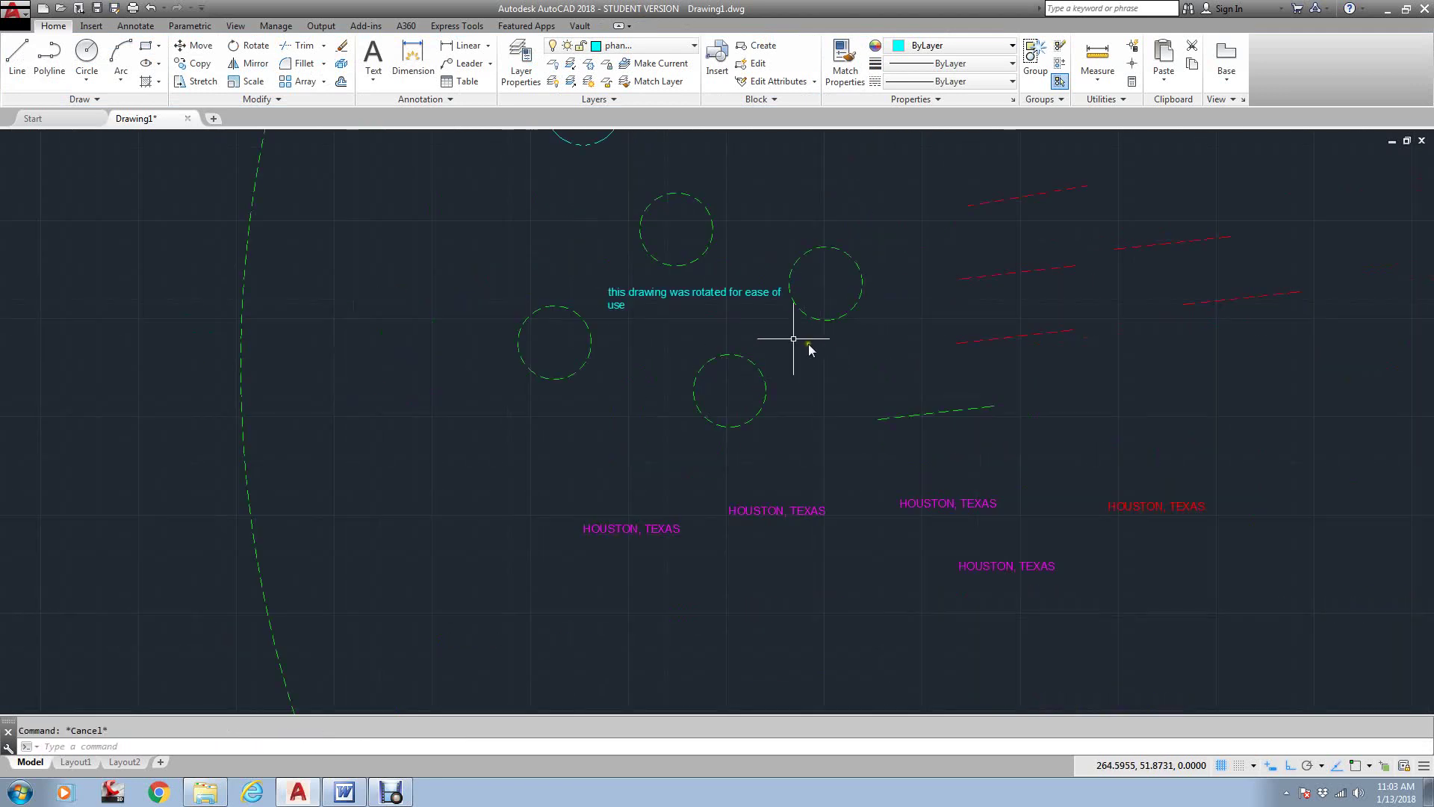
Step: Create a new layer named notes in the layer manager
scroll(719, 314, up, 2)
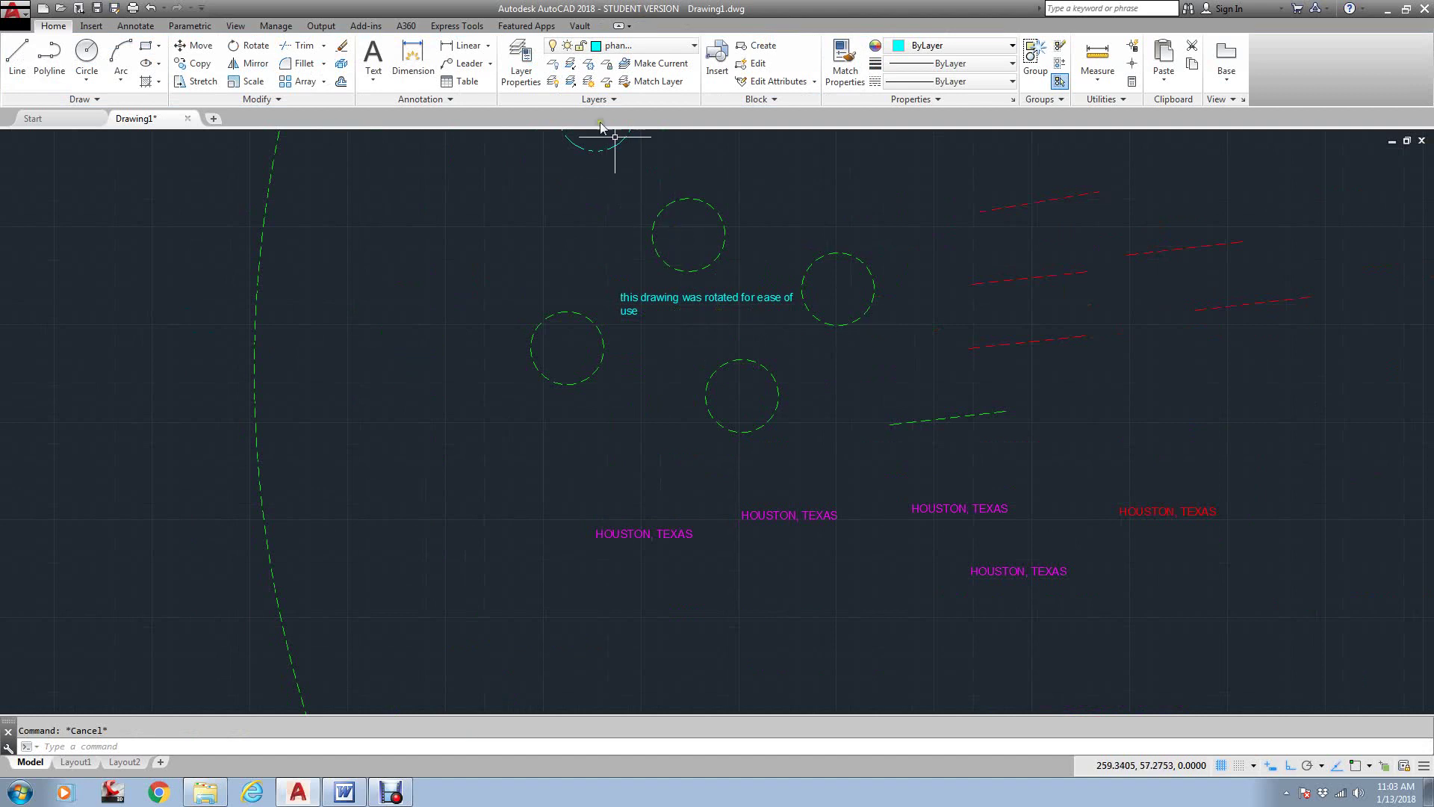
click(523, 66)
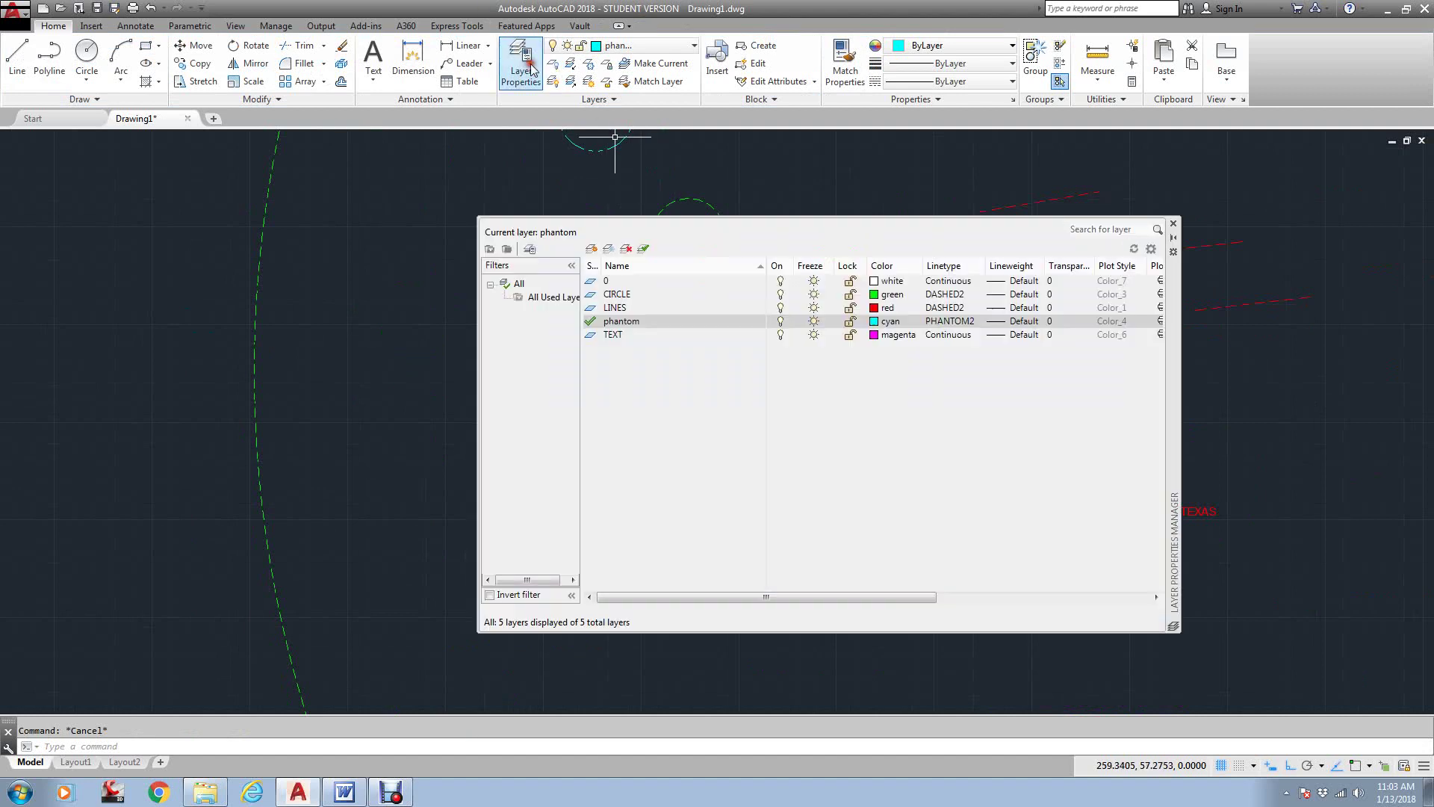
click(592, 250)
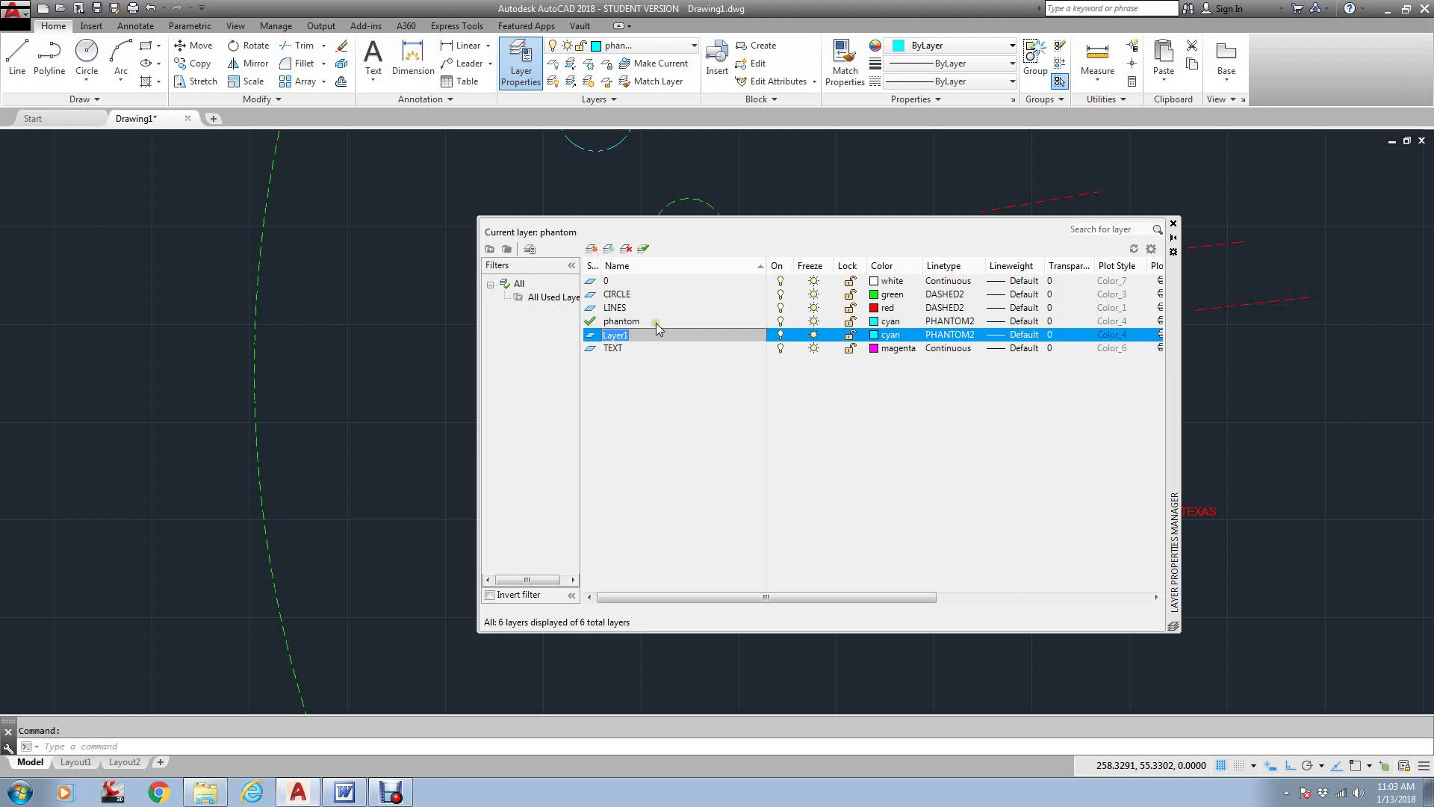
text(notes)
click(1143, 377)
Step: Widen the layer manager, turn off plotting for the notes layer, and close the manager
drag(477, 505, 277, 505)
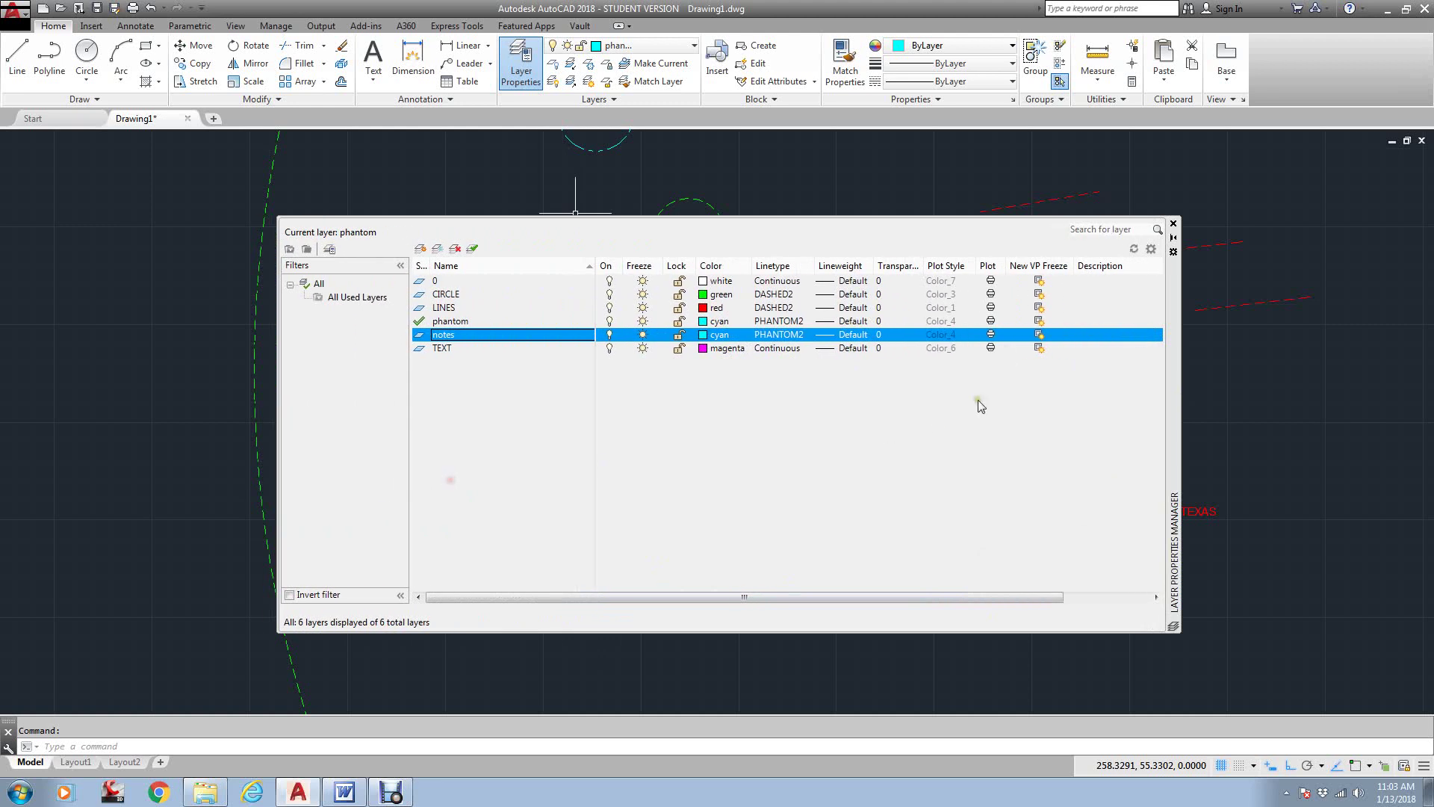
click(992, 338)
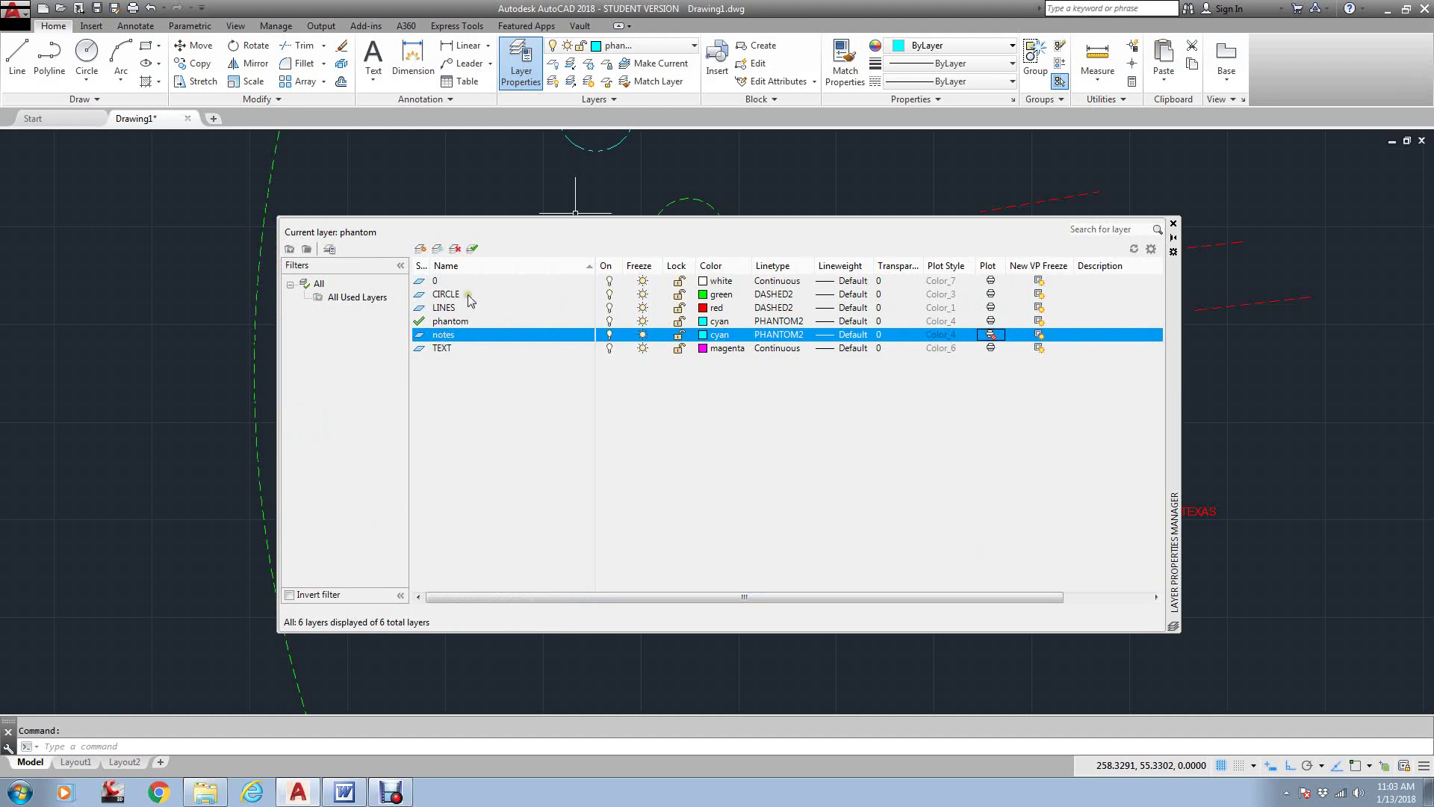
click(1174, 224)
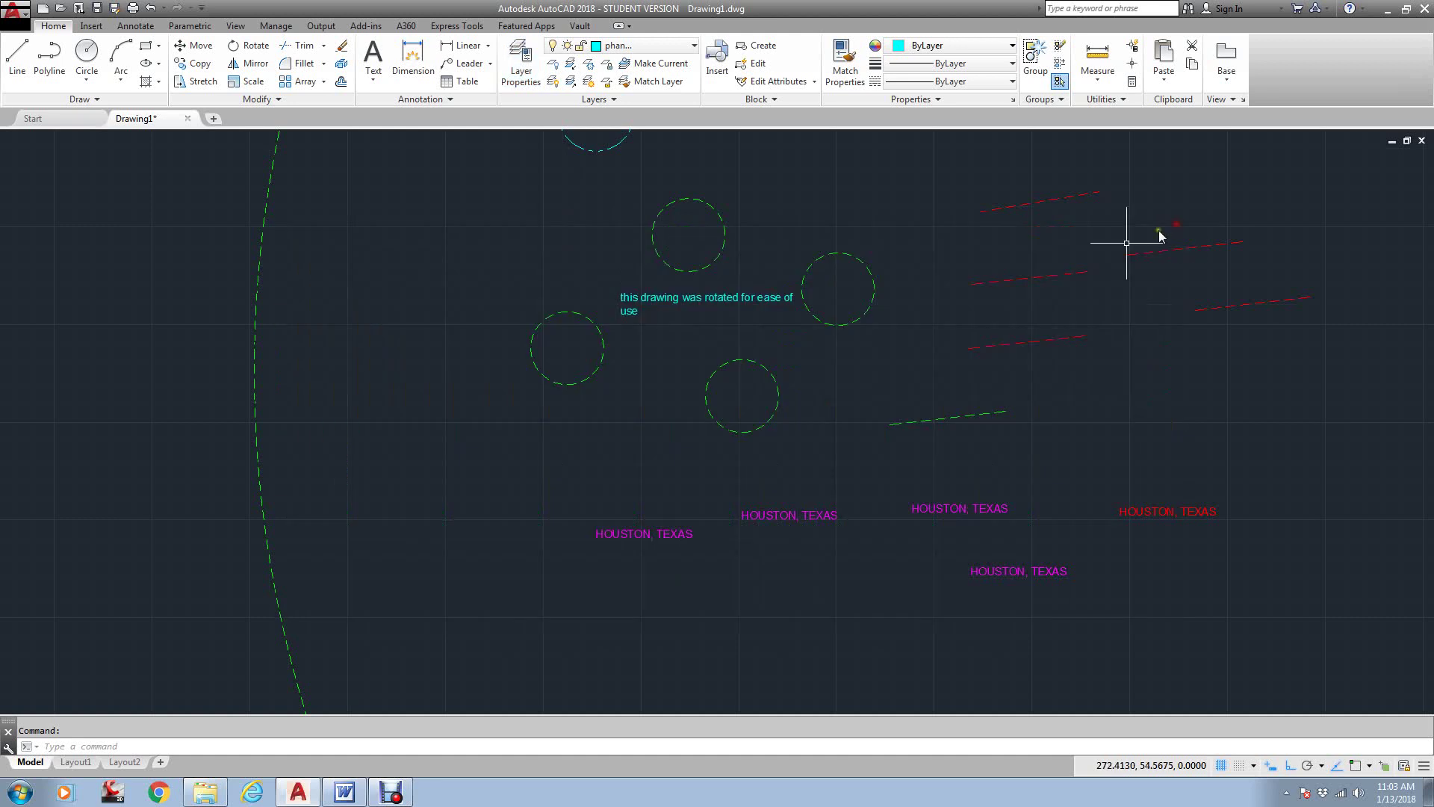
Step: Assign the cyan note text to the notes layer and deselect it
click(755, 298)
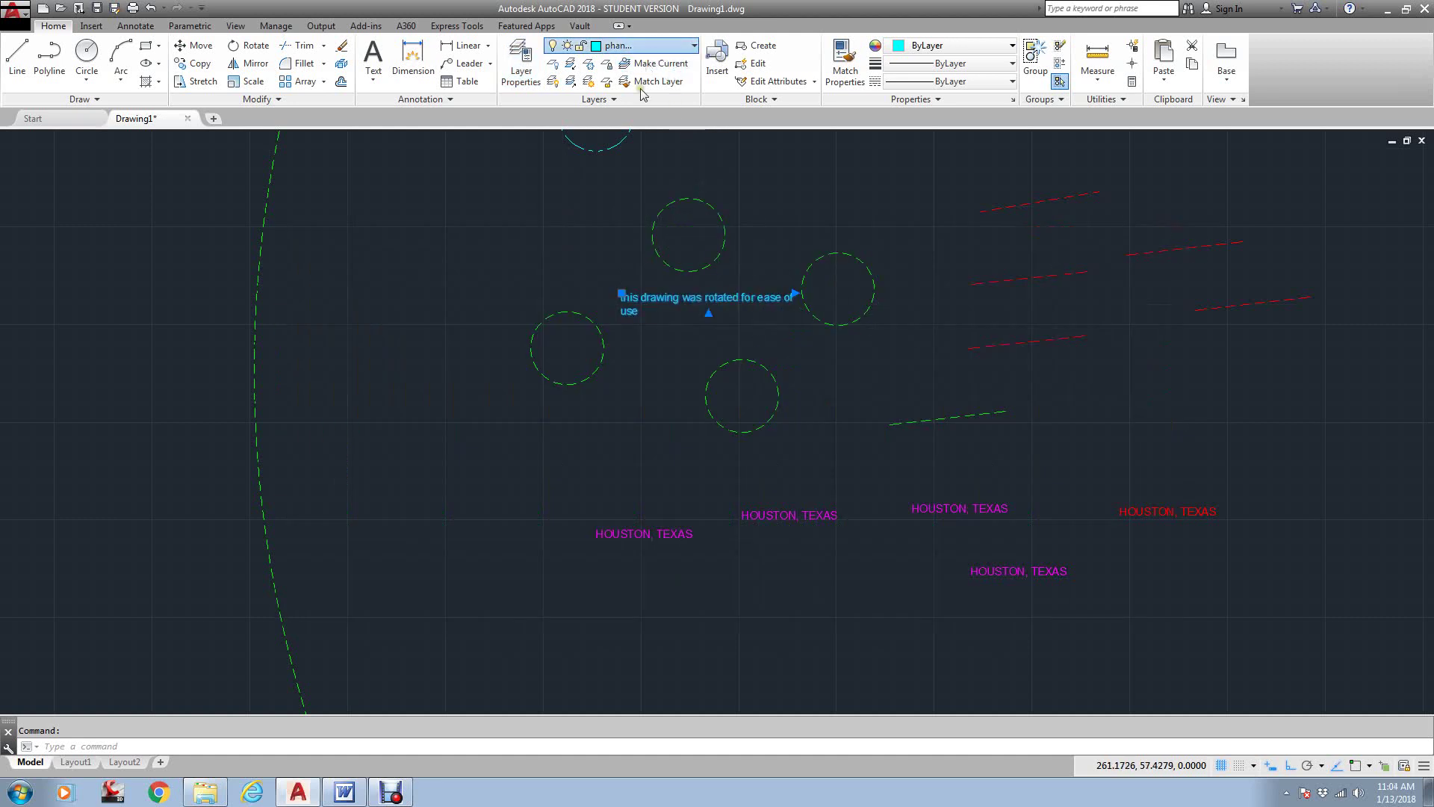
key(Escape)
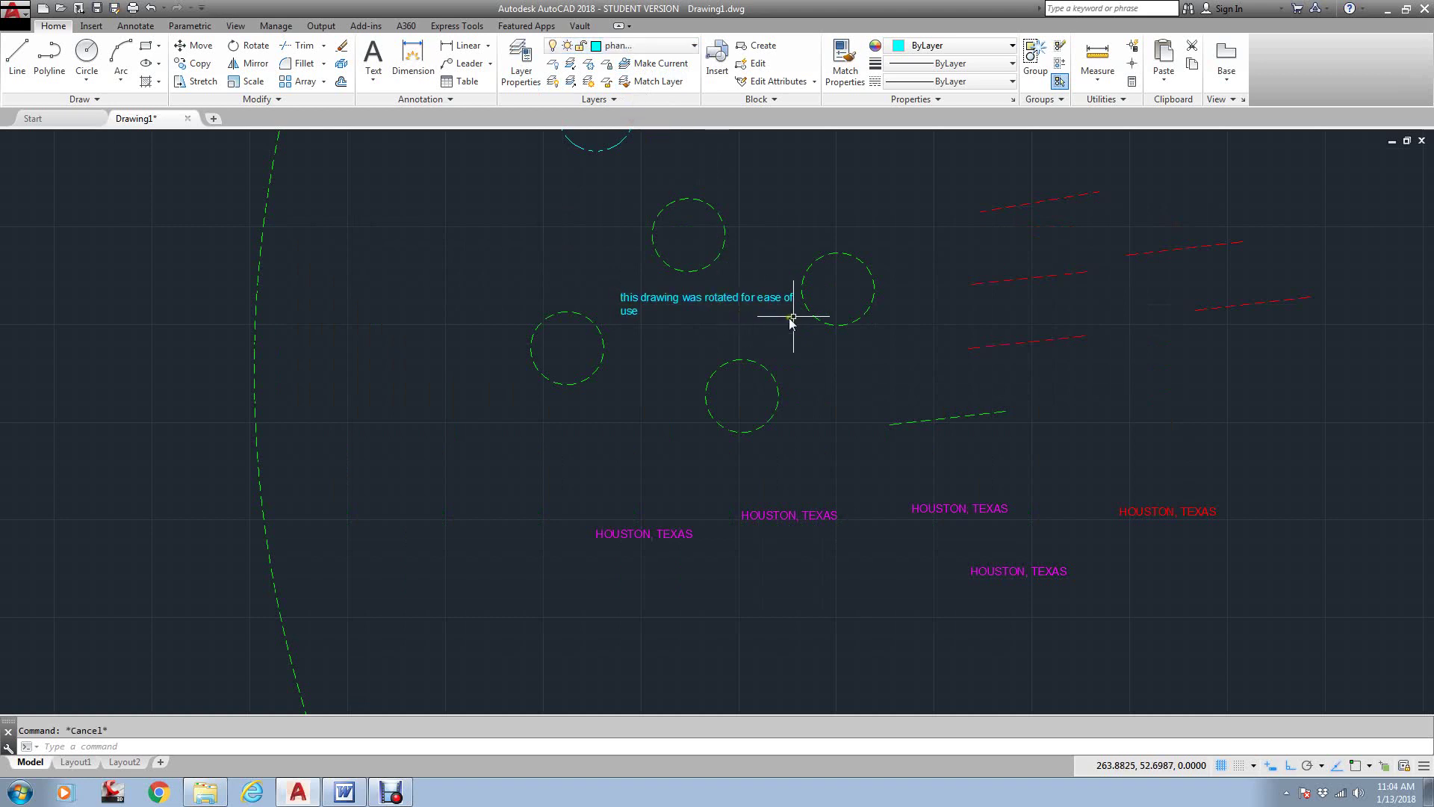
Step: Start a plot of the model and choose DWG To PDF.pc3 as the plotter
scroll(777, 320, up, 2)
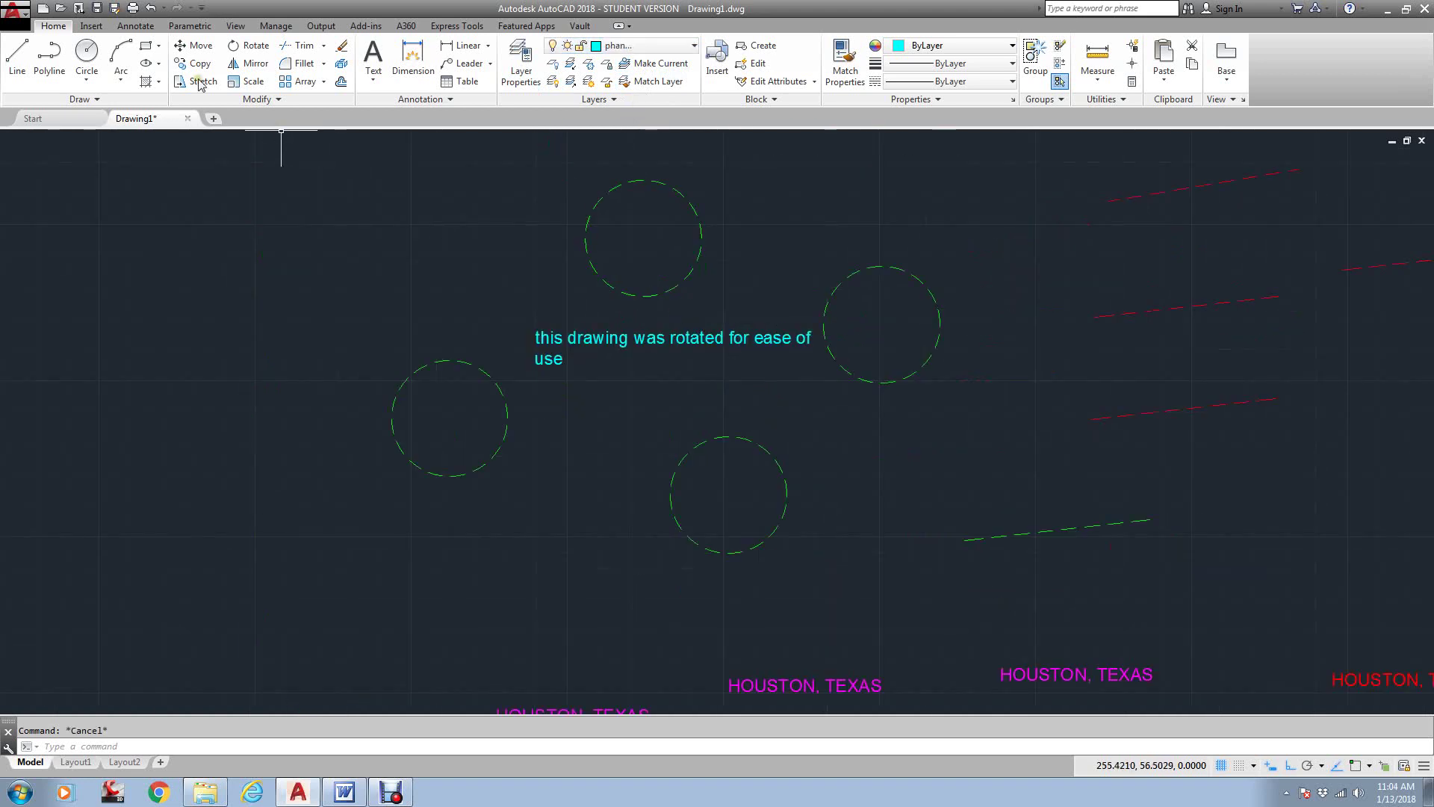
text(plot)
key(Return)
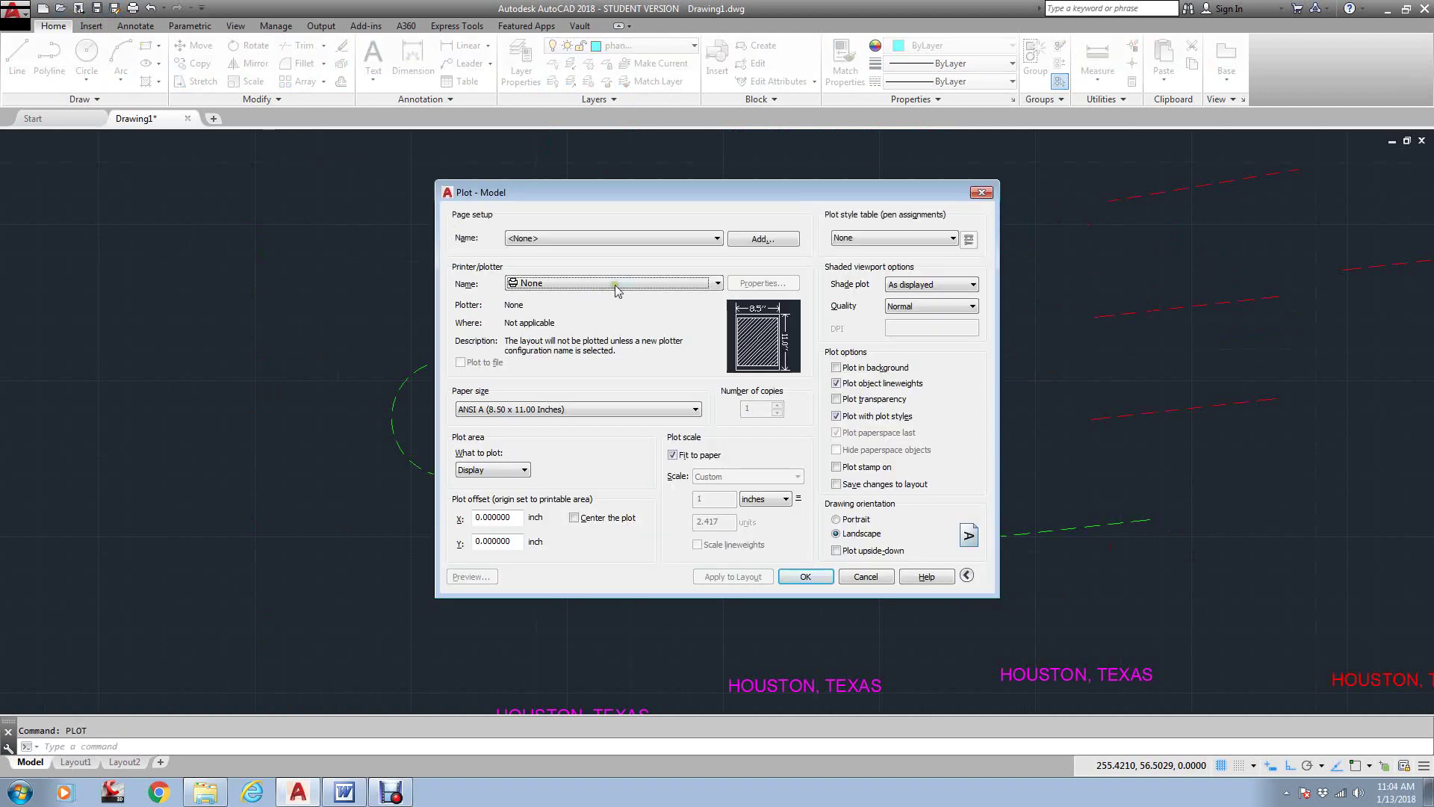
click(616, 283)
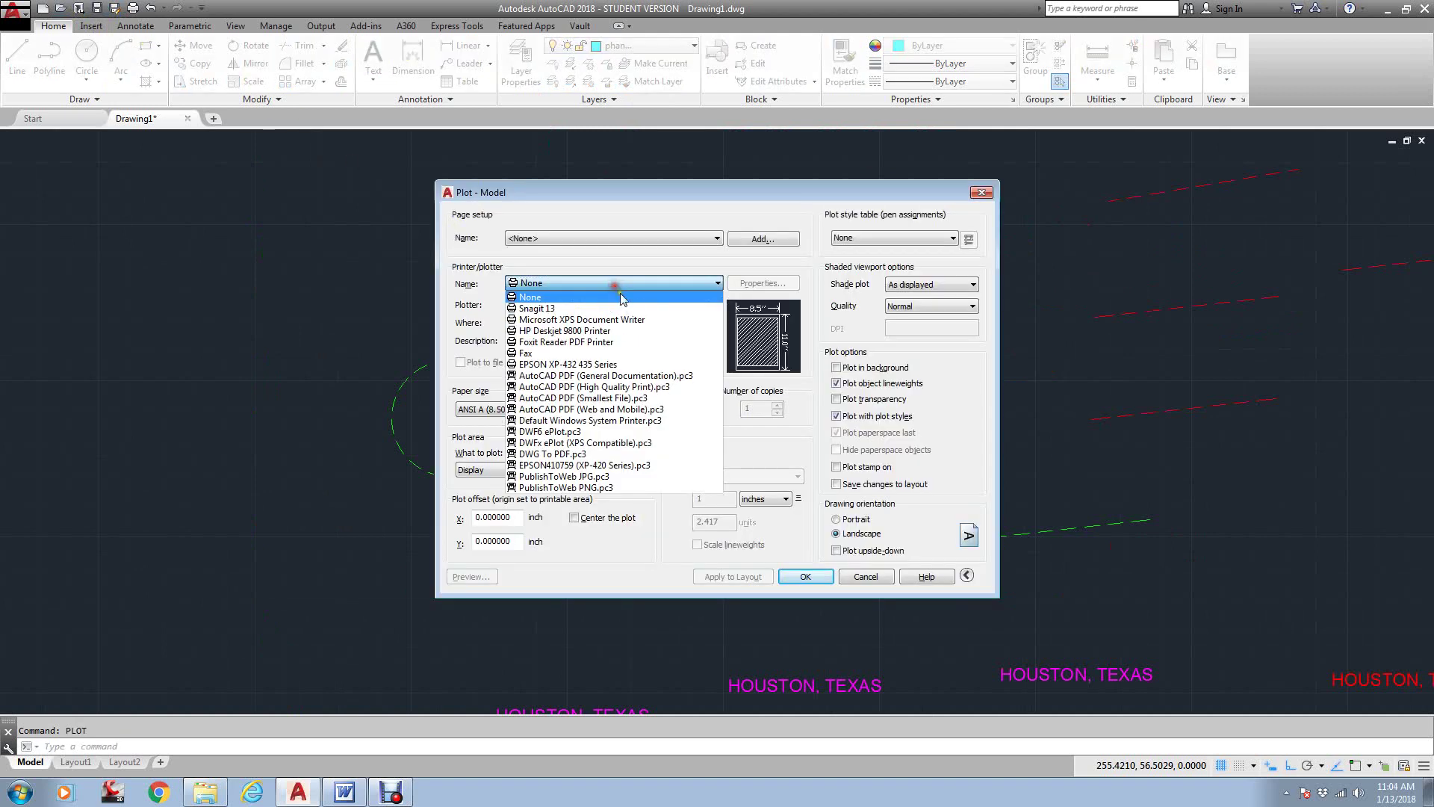
click(605, 454)
Step: Set the plot area to a window enclosing the note text and the green circles next to it
click(497, 469)
click(478, 518)
click(397, 612)
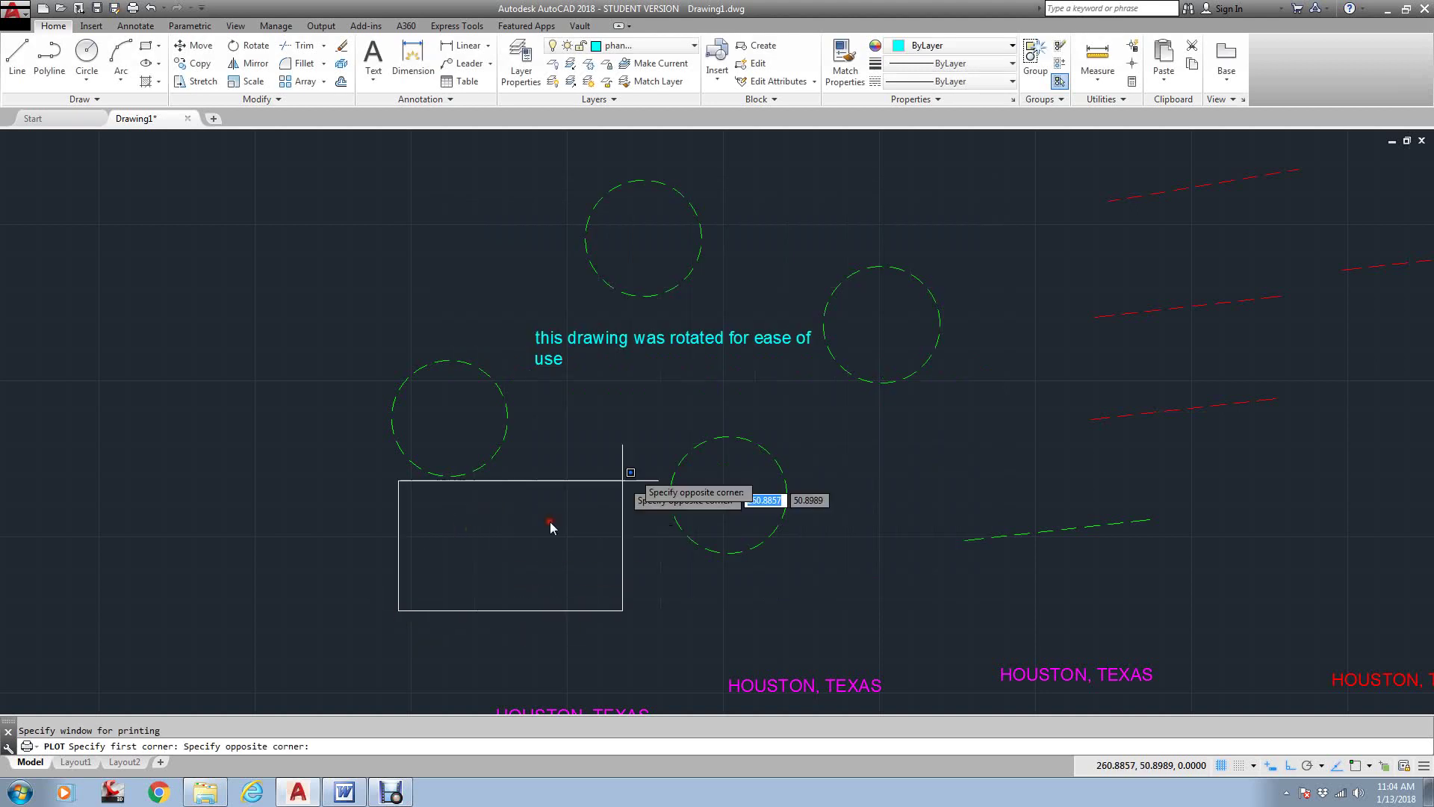
click(960, 205)
Step: Set the plot style table to monochrome.ctb and center the plot on the sheet
click(895, 241)
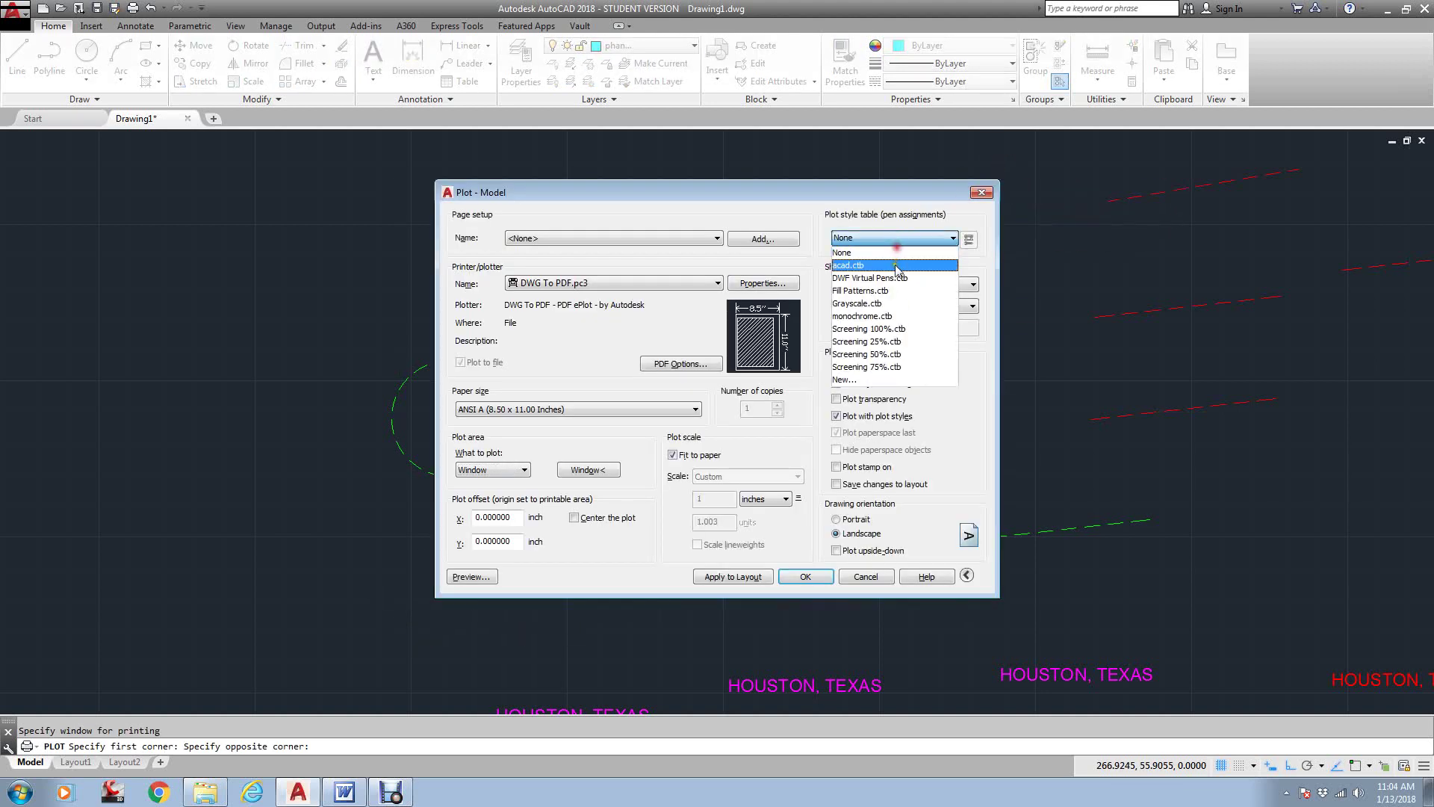
click(871, 322)
click(724, 428)
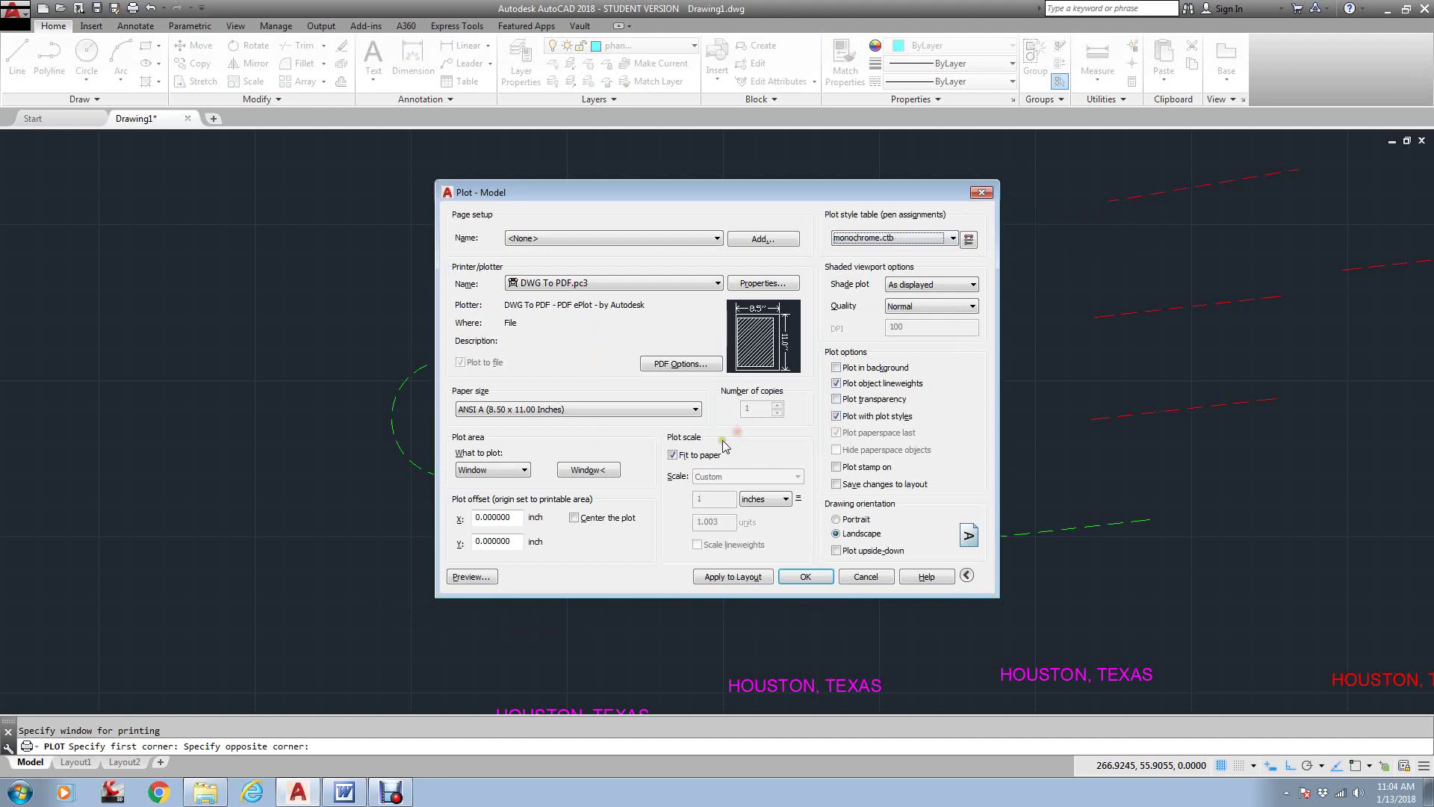
click(574, 517)
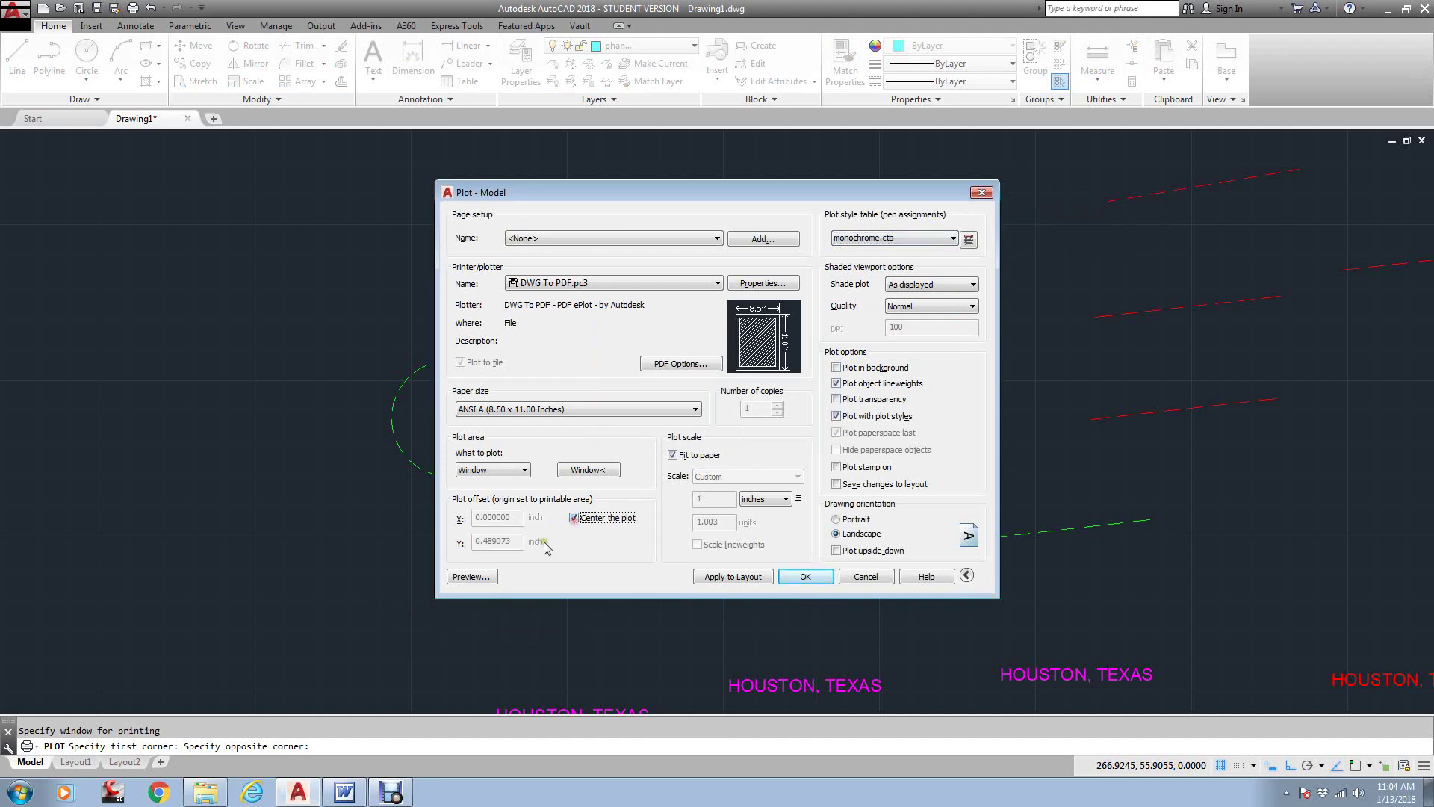
Step: Preview the plot to check which objects print, and cancel the plot without creating a file
click(478, 576)
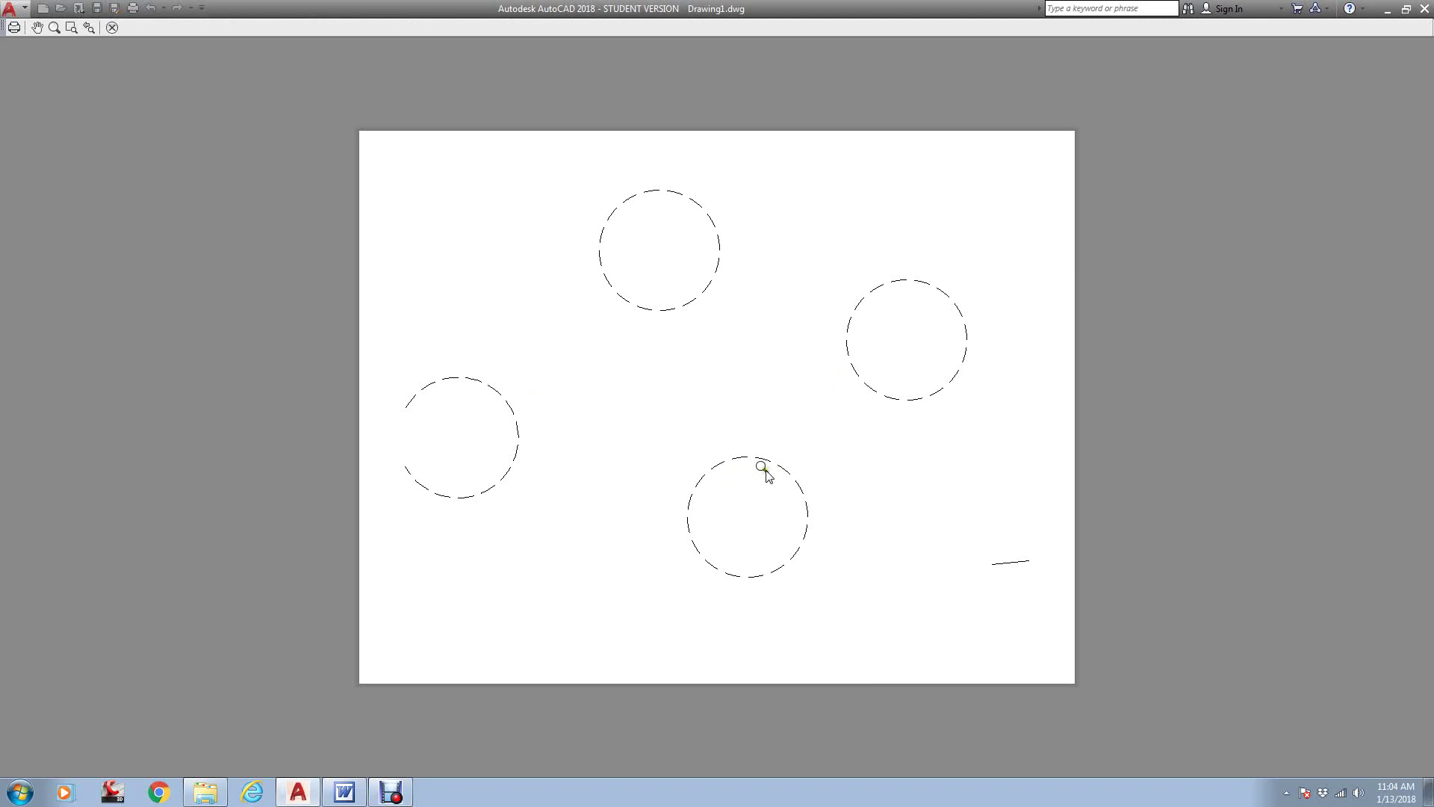
key(Escape)
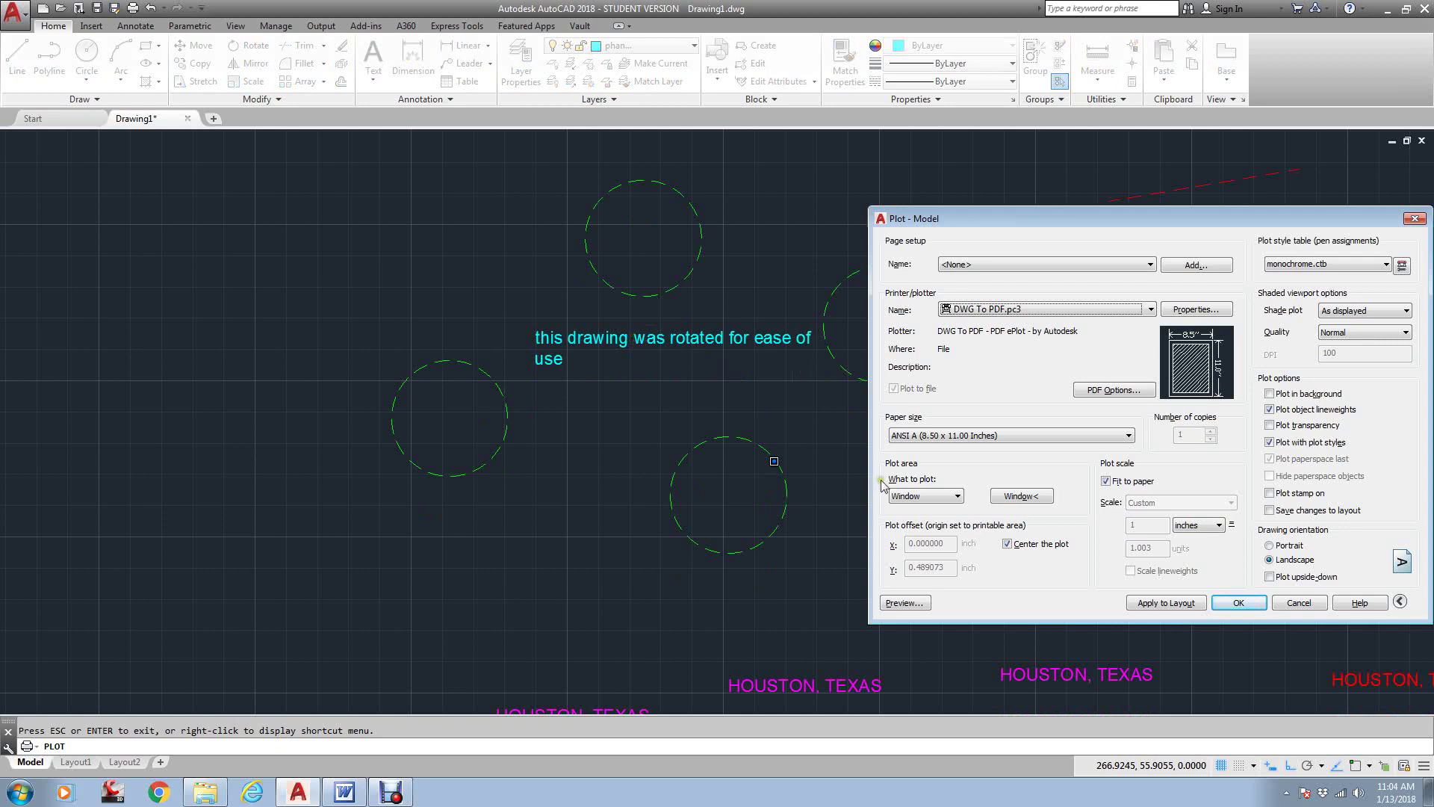
click(1301, 604)
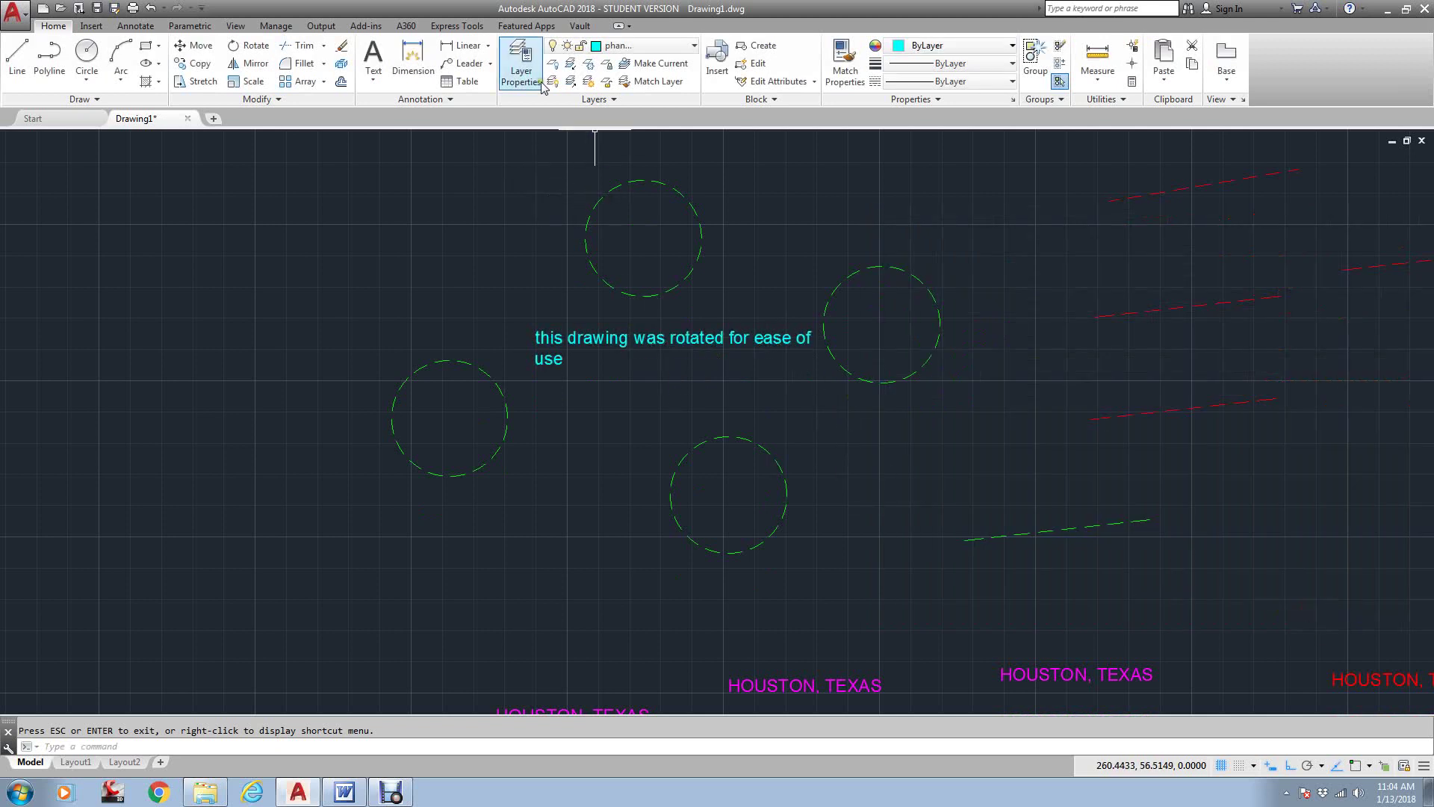
Step: Lock the notes layer and close the layer manager
click(523, 63)
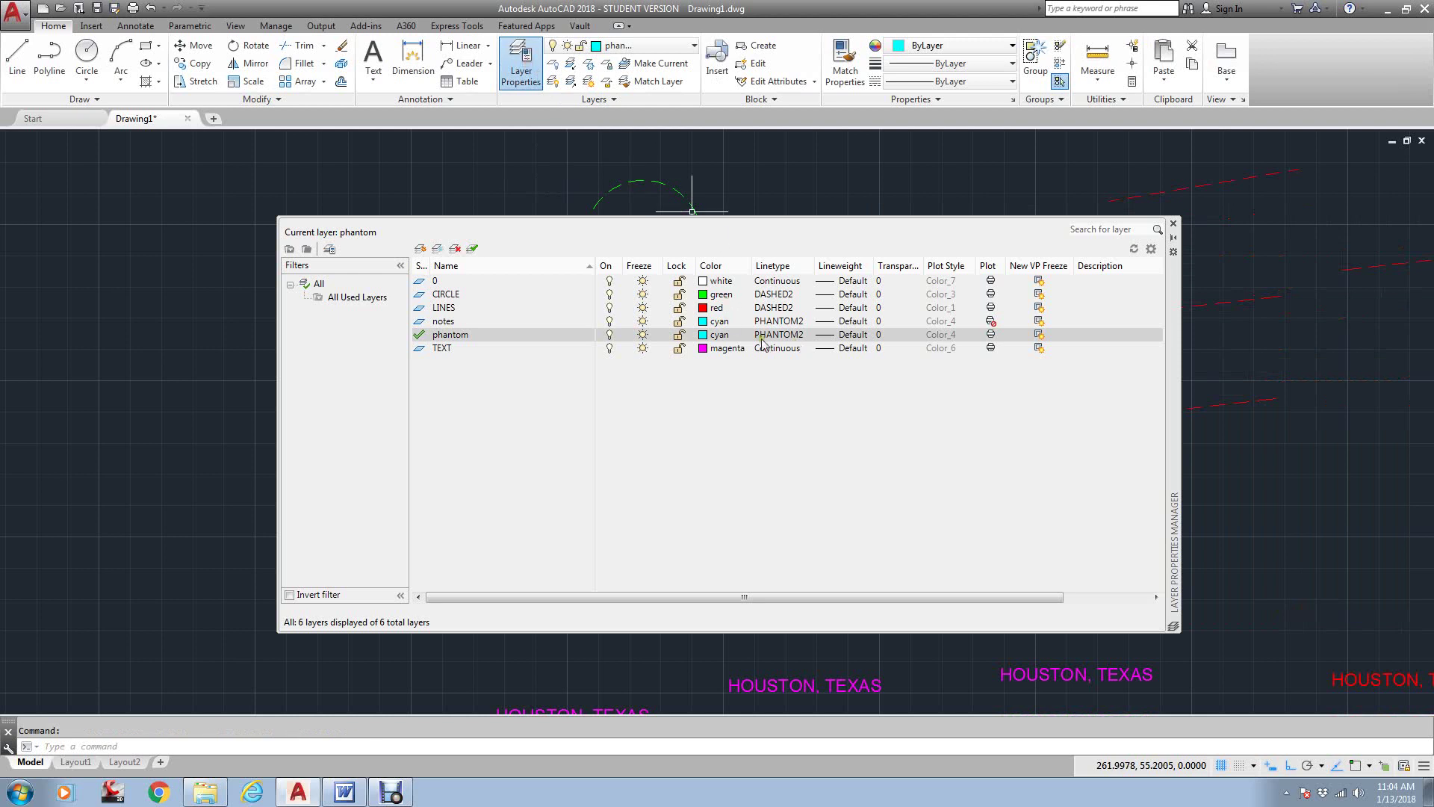
click(680, 338)
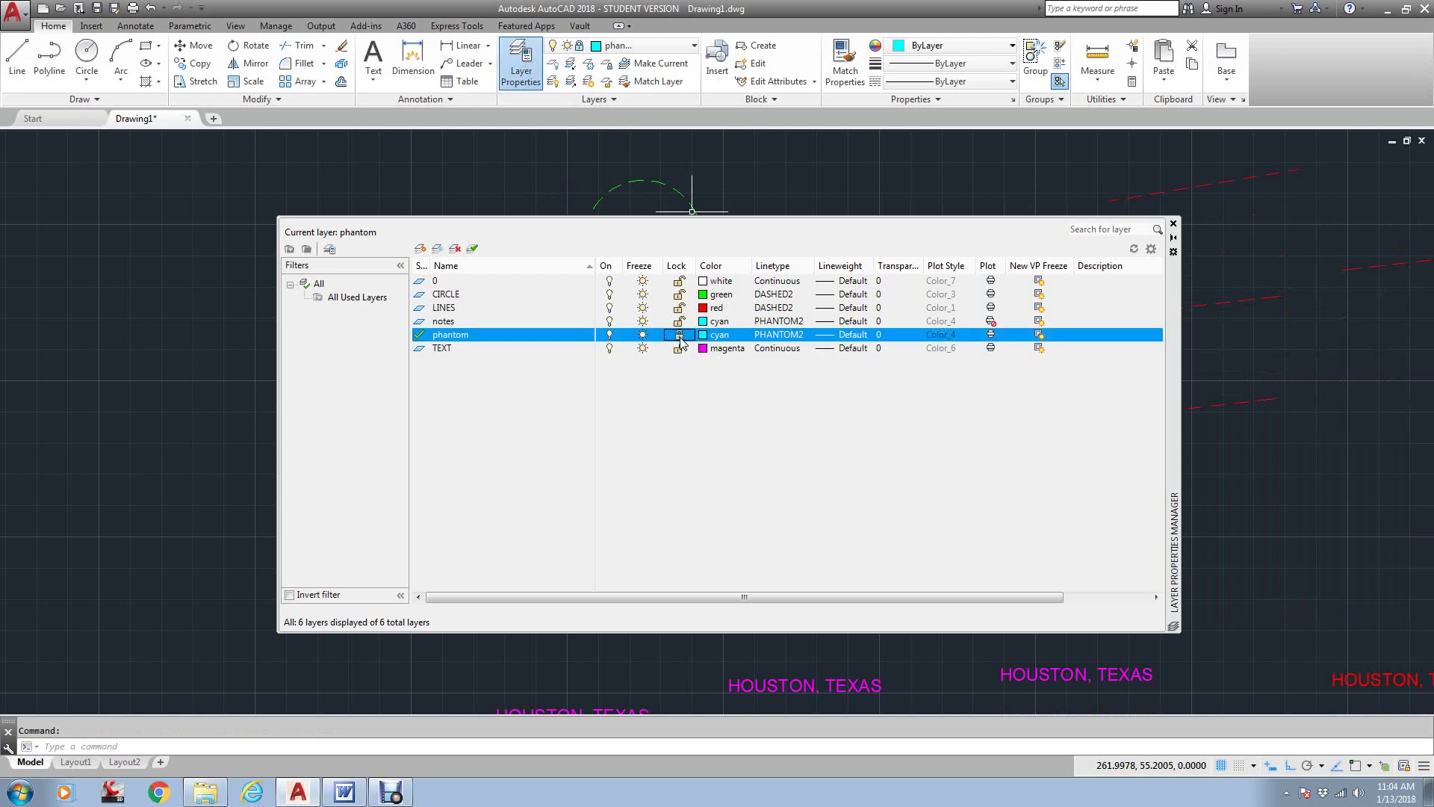
click(680, 322)
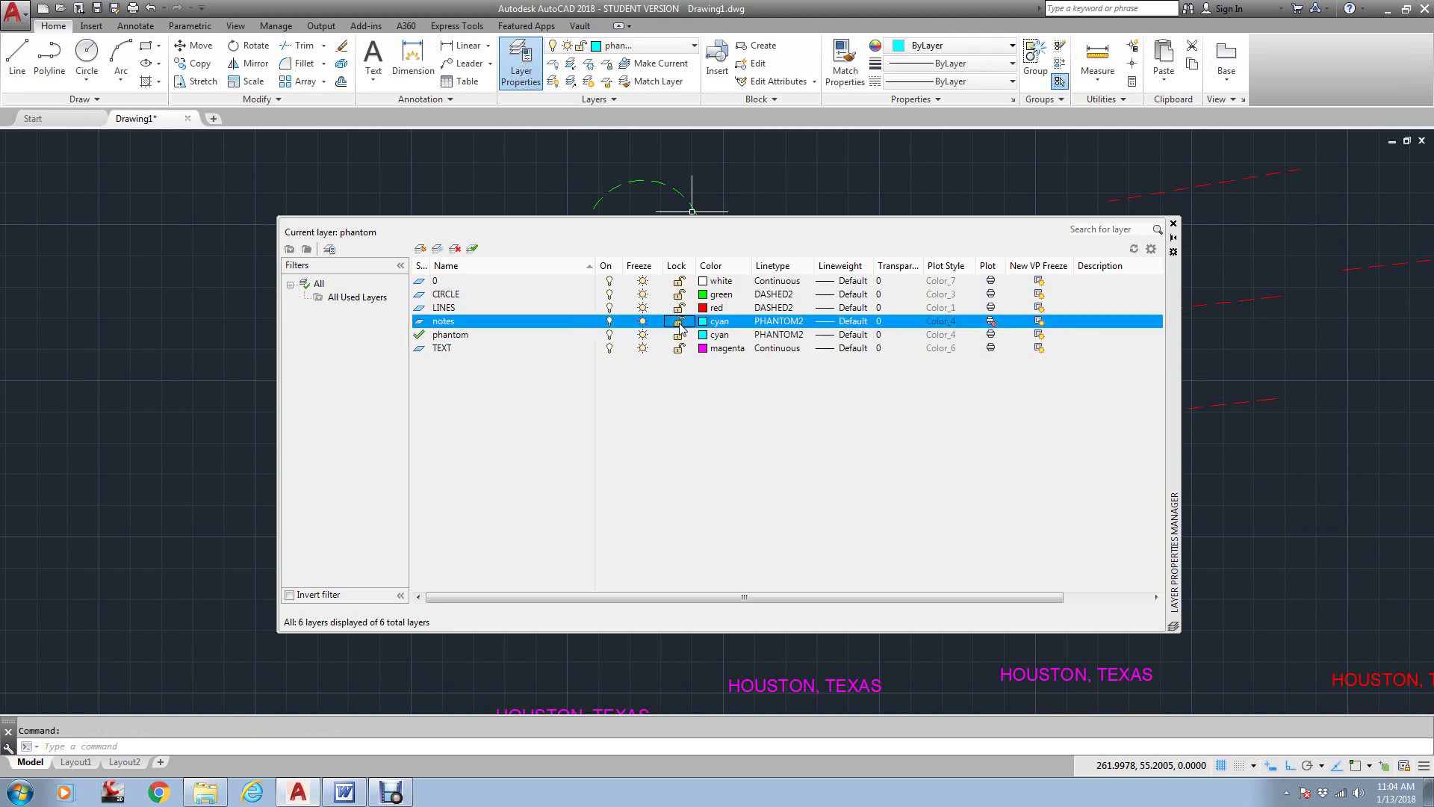
click(1173, 223)
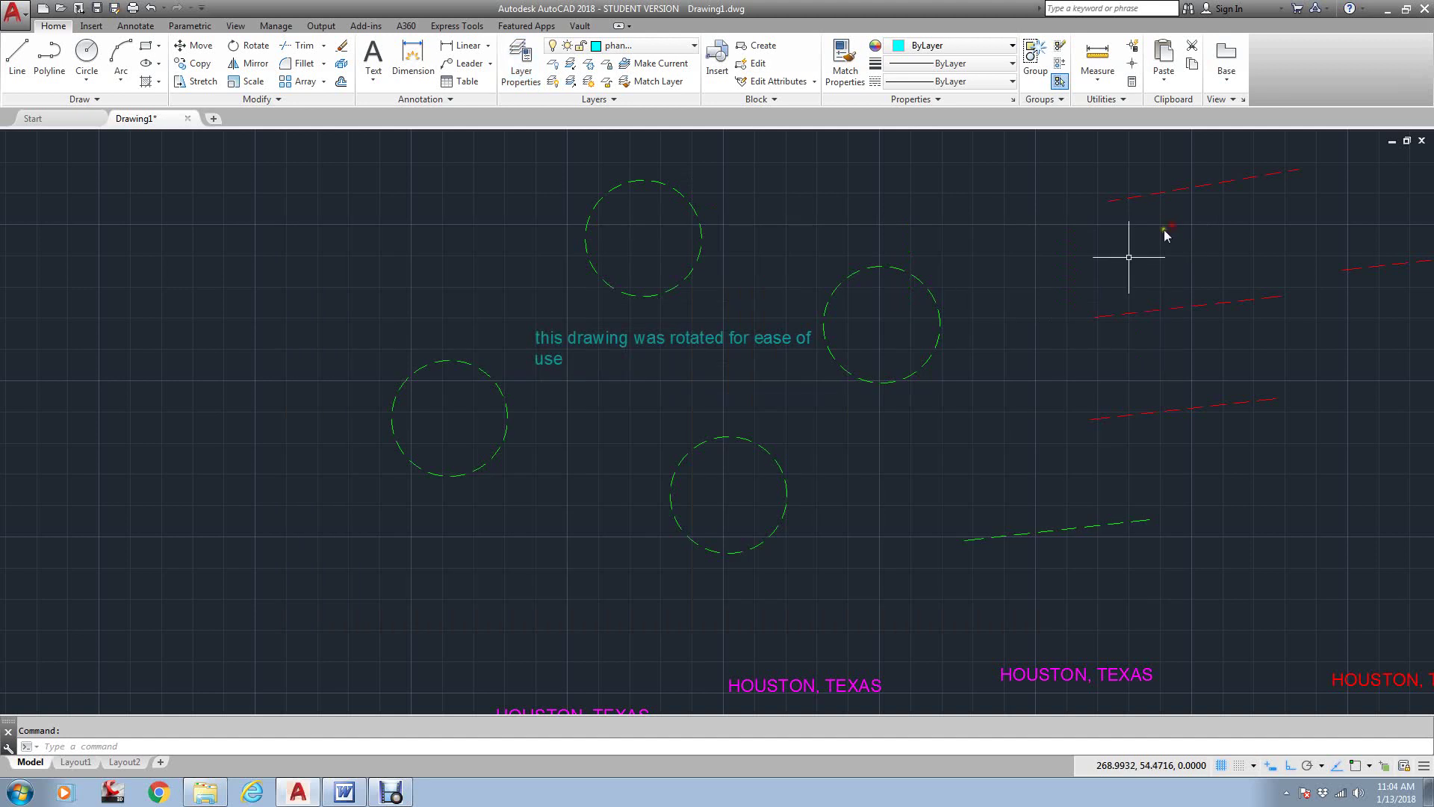
Step: Try to move the note text on the locked notes layer, and cancel the command
text(m)
key(Return)
click(764, 338)
click(762, 358)
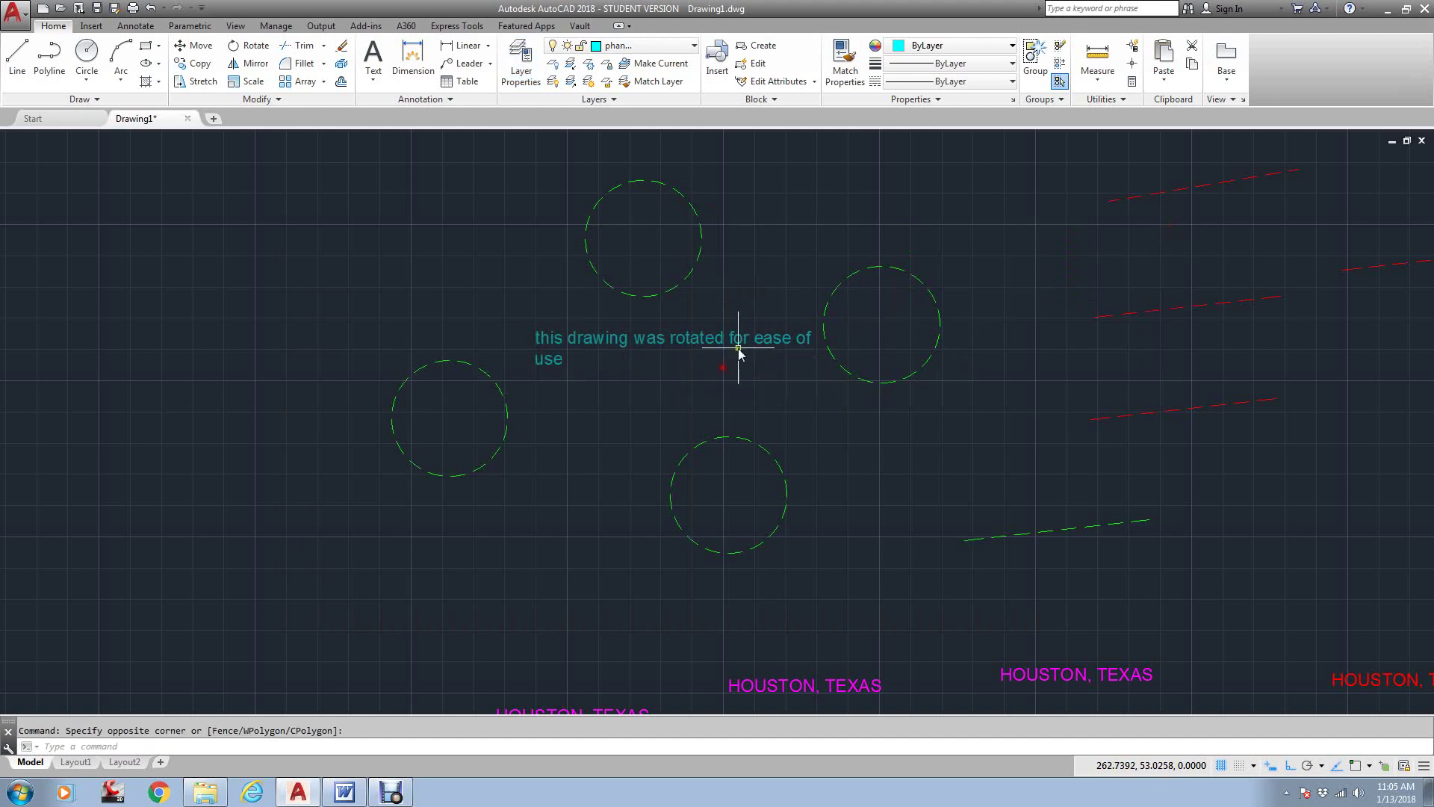
key(Escape)
key(Escape)
click(770, 359)
click(591, 325)
key(Escape)
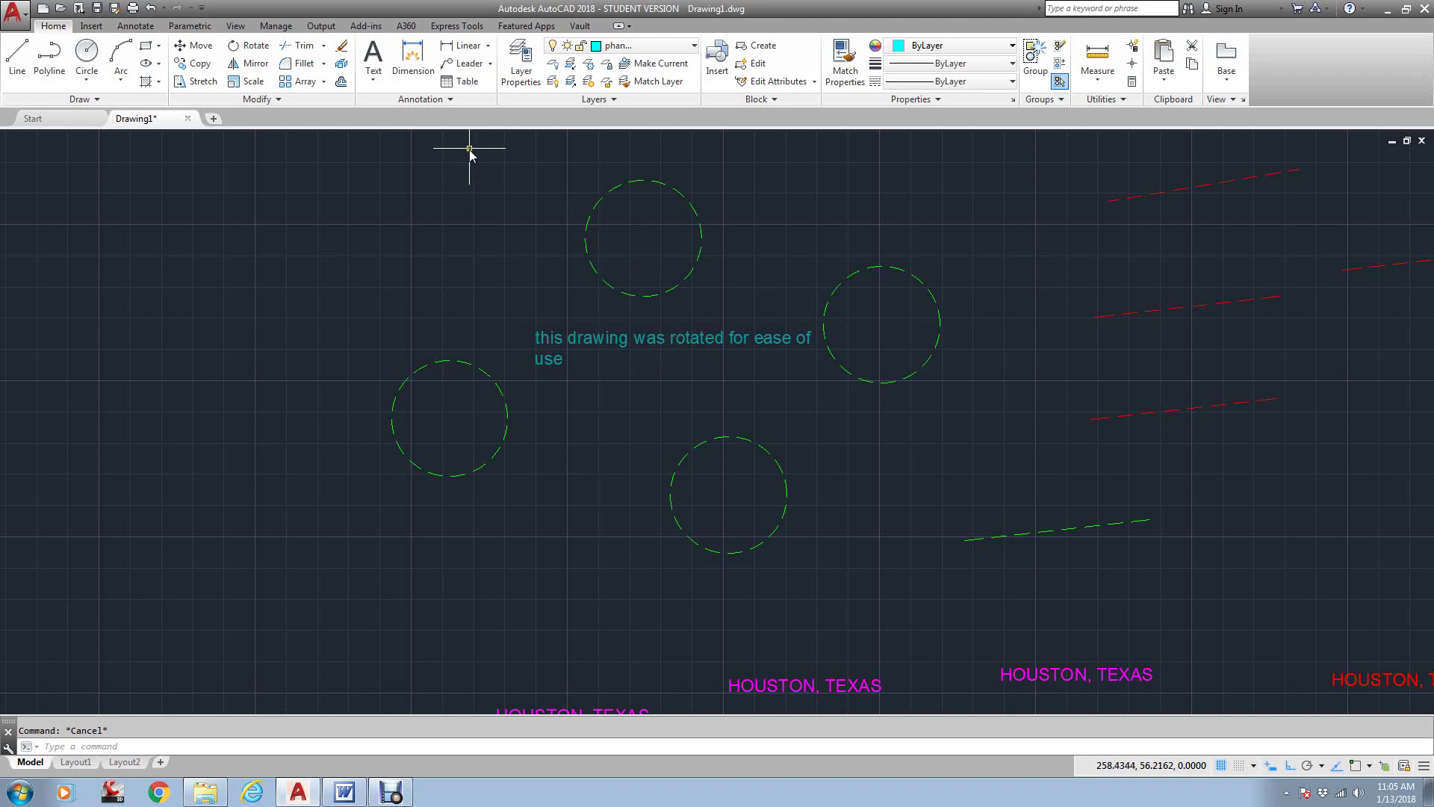
Step: Place a horizontal linear dimension about 2.92 units long in the empty area above the leftmost green circle
click(429, 61)
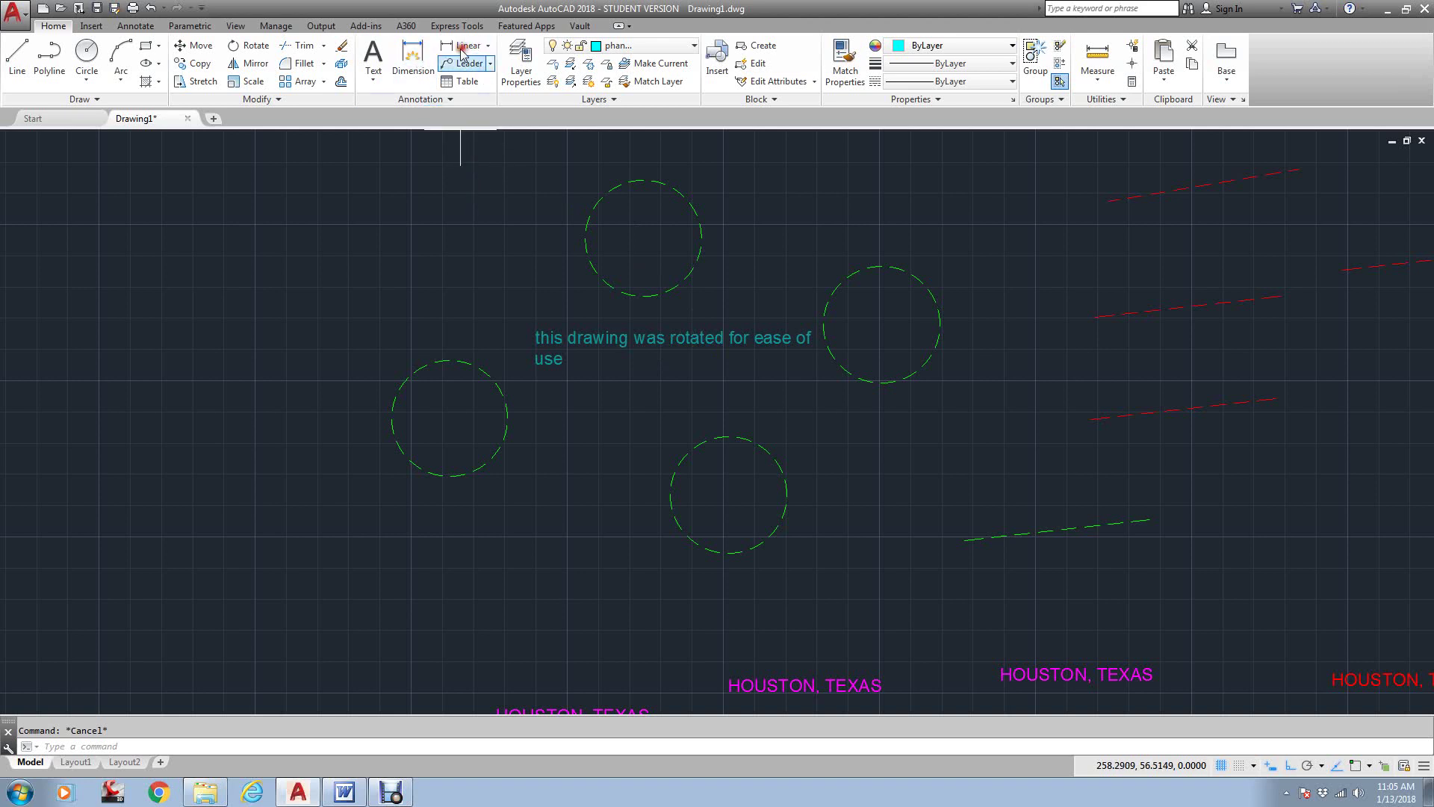
click(320, 279)
click(423, 282)
click(394, 280)
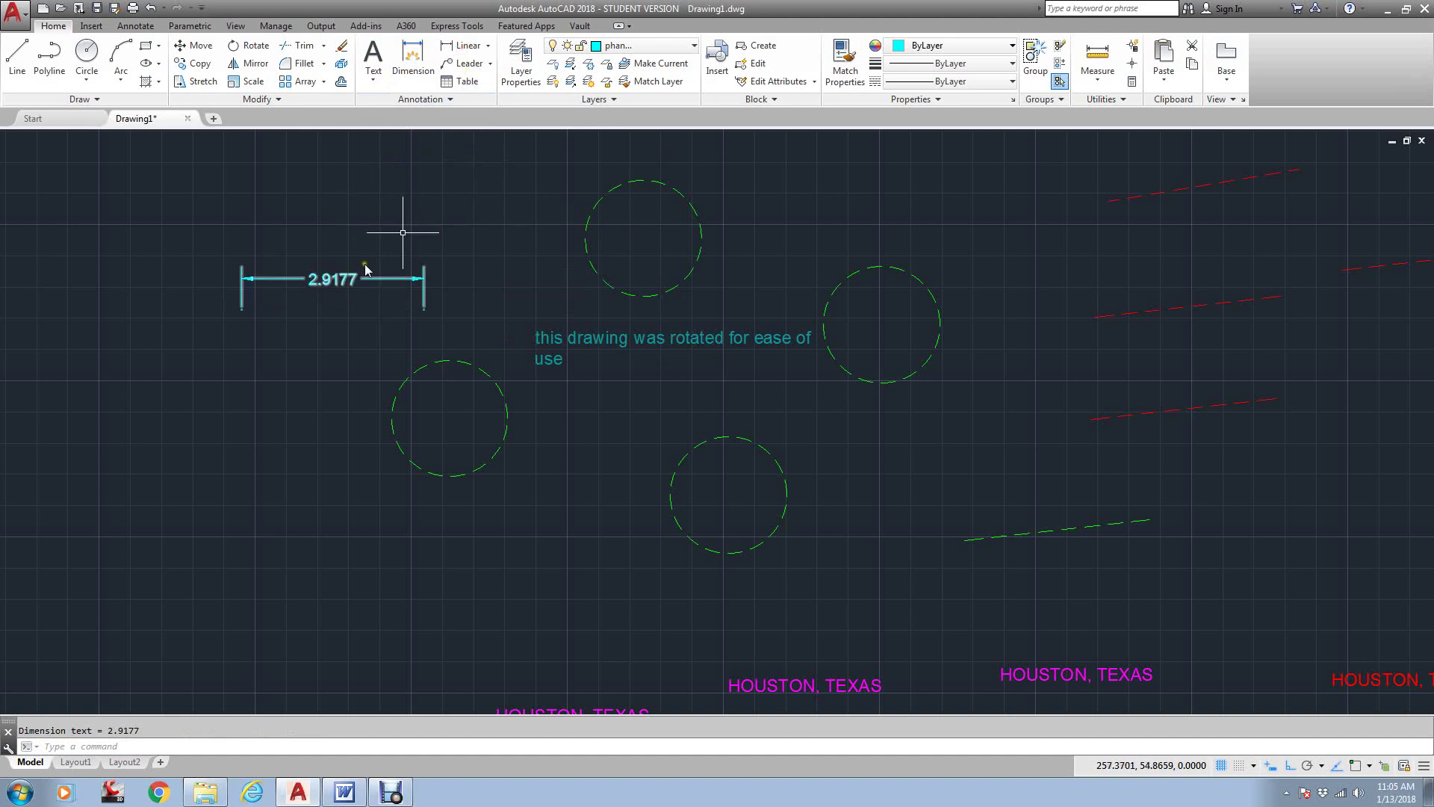
Step: Examine the Defpoints layer in the layer manager and toggle plotting of the notes layer on and back off
click(521, 65)
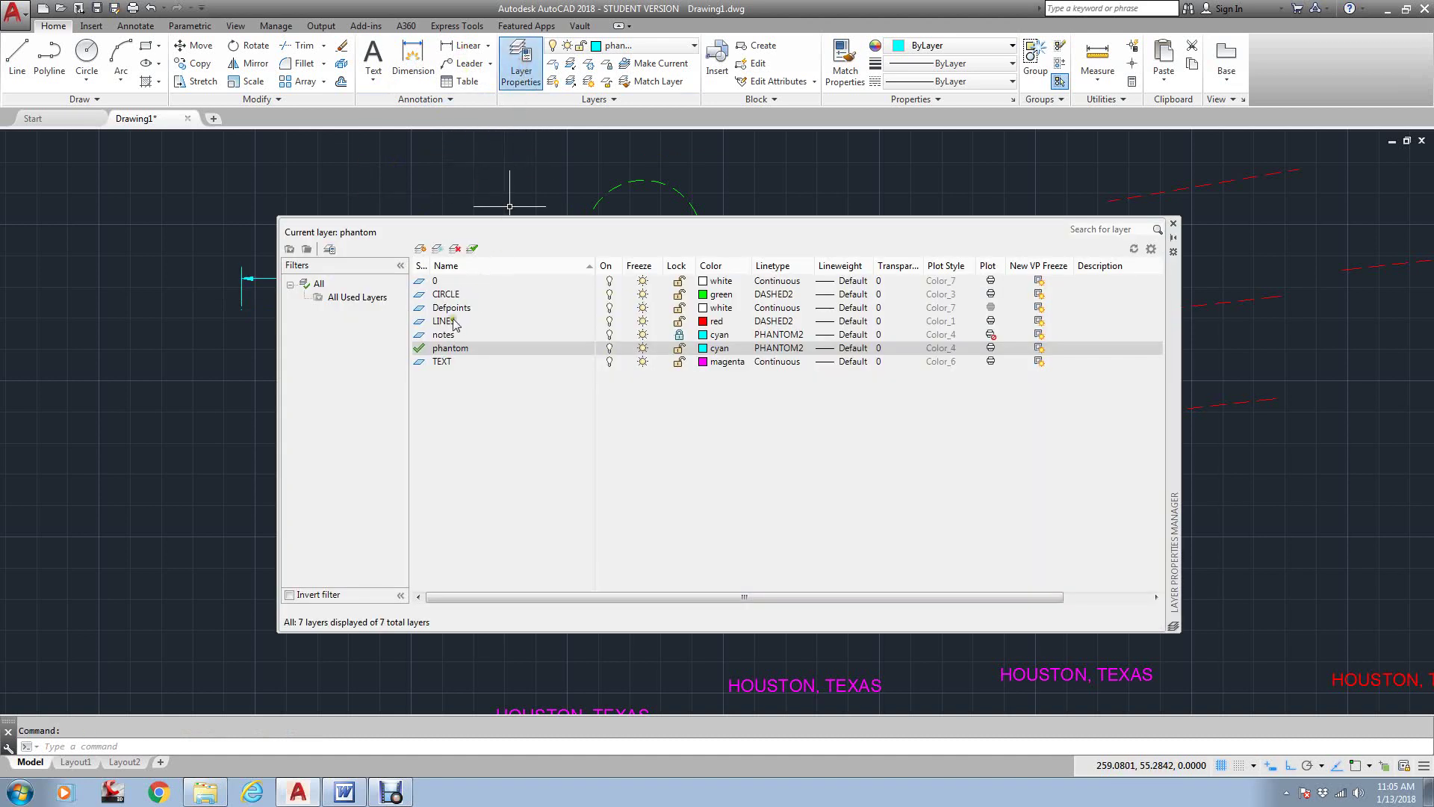
click(456, 308)
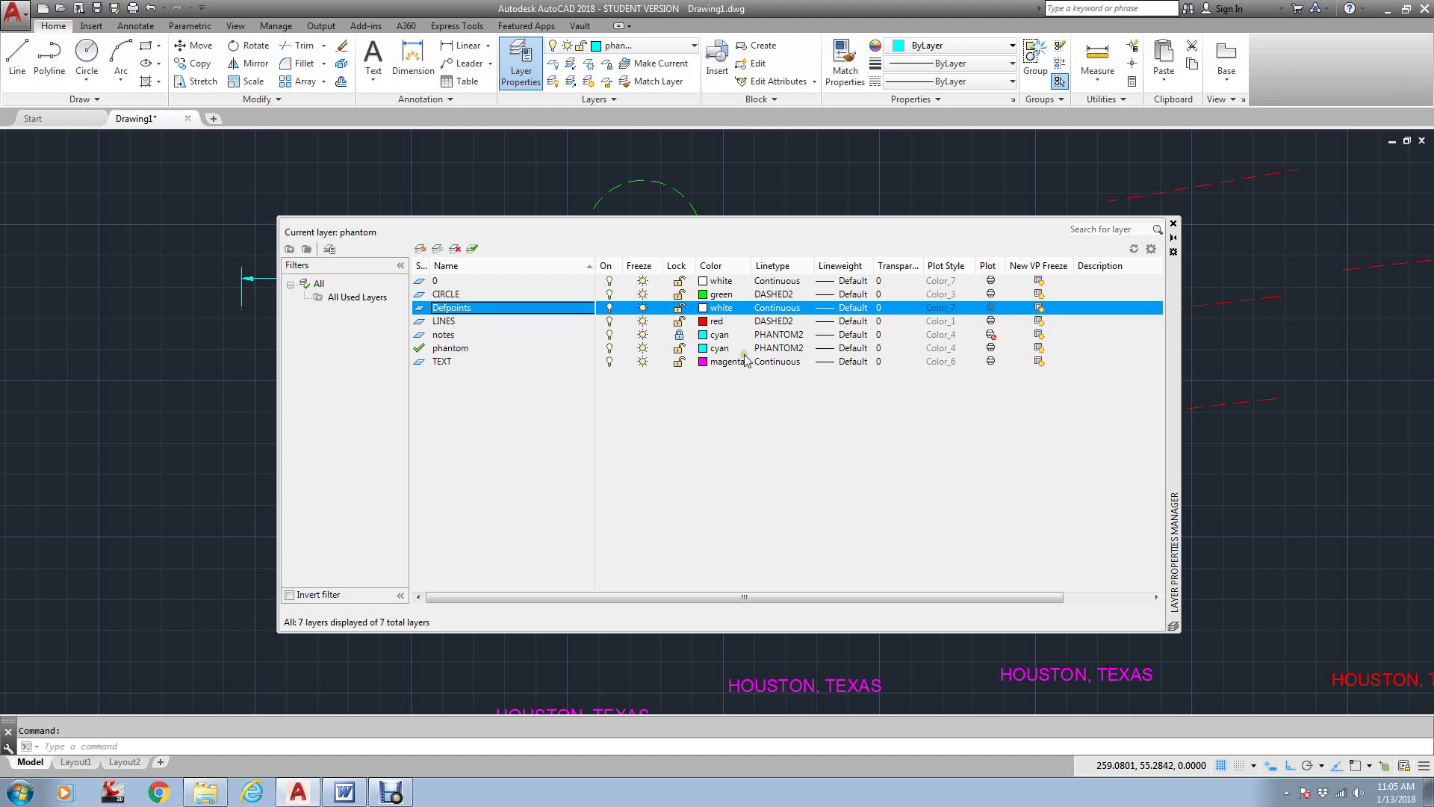
click(990, 334)
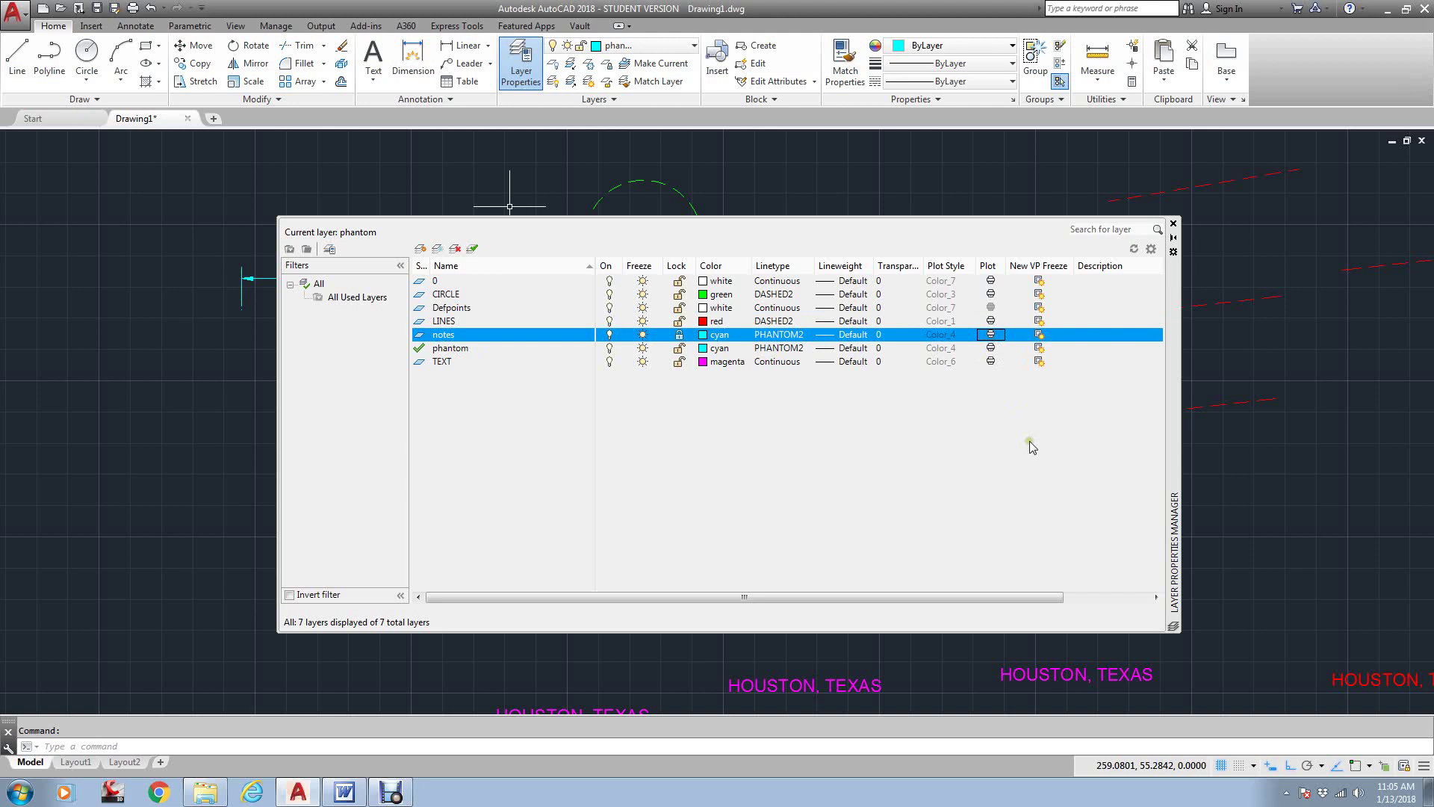
click(990, 333)
Step: Create three new layers named storm text, sanitary text and table text, based on the notes layer
click(421, 248)
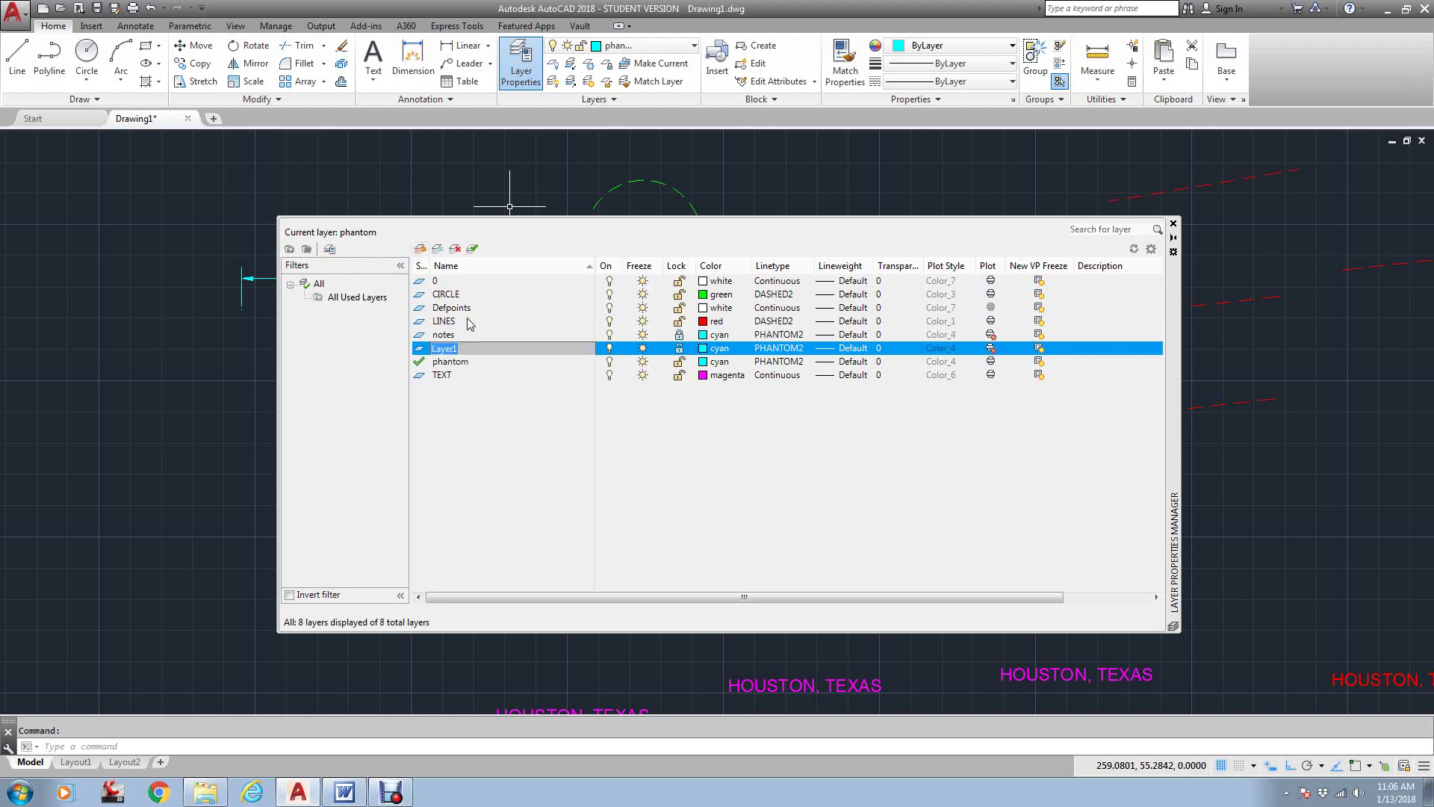
text(storm)
key(alt+n)
text(sanitary)
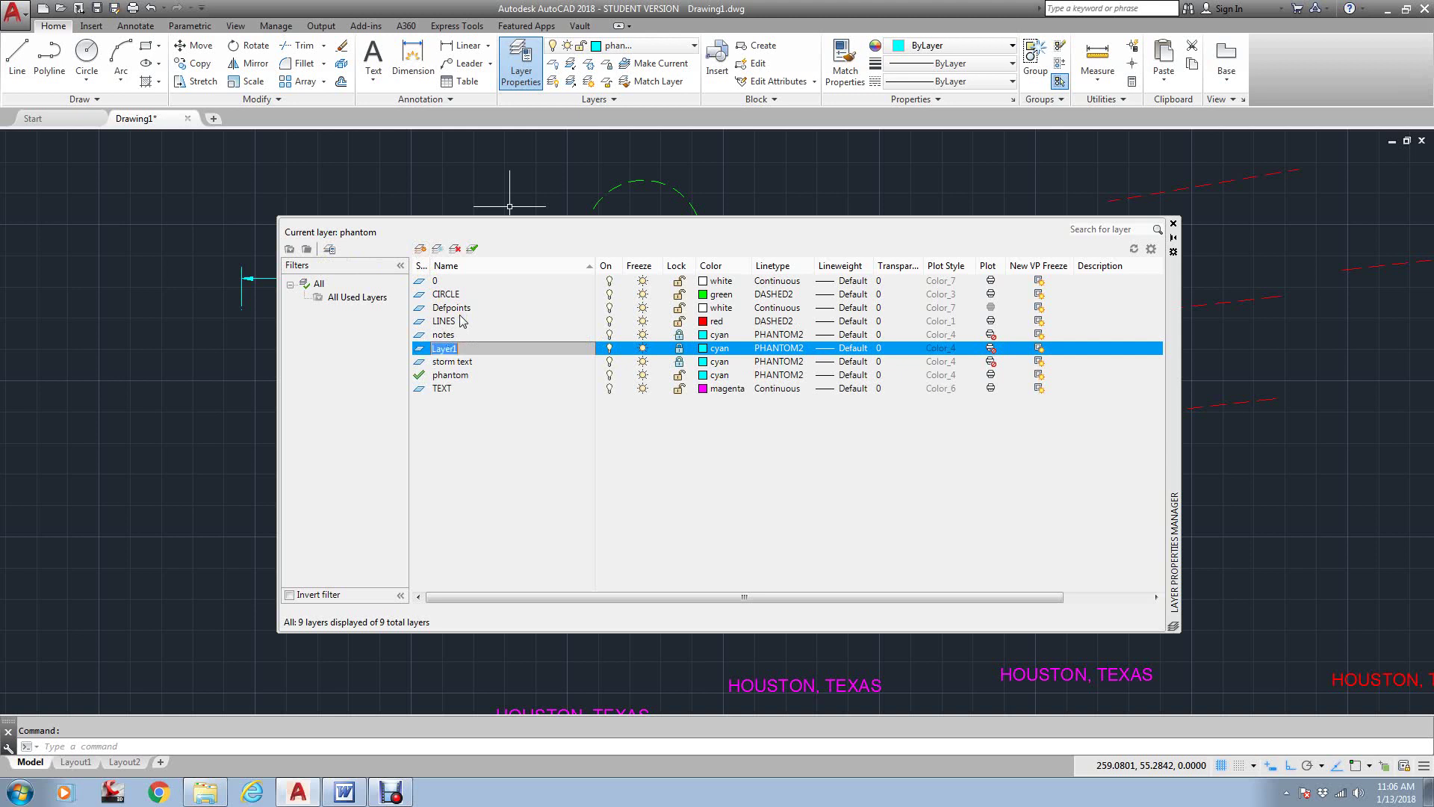
key(alt+n)
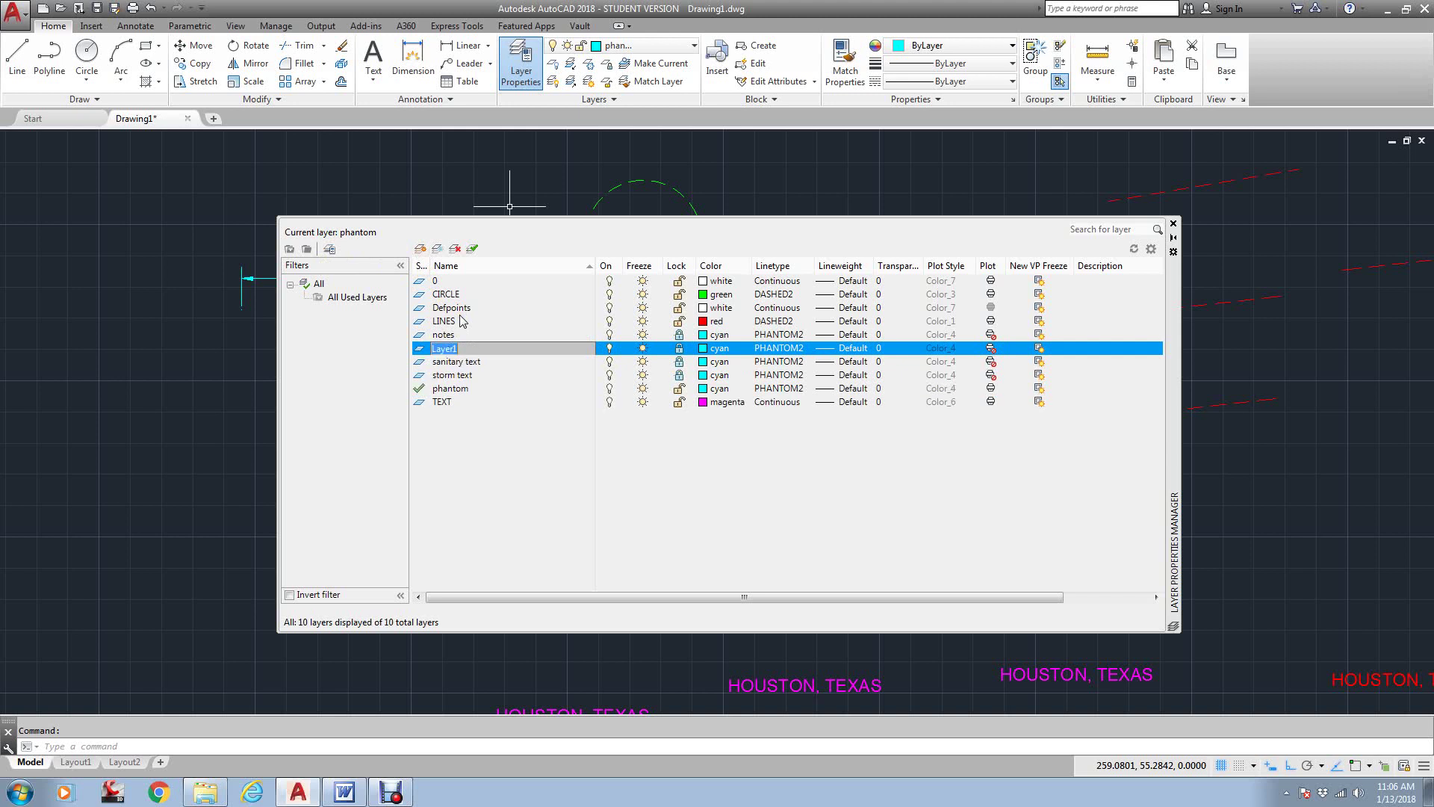
text(table text)
click(519, 389)
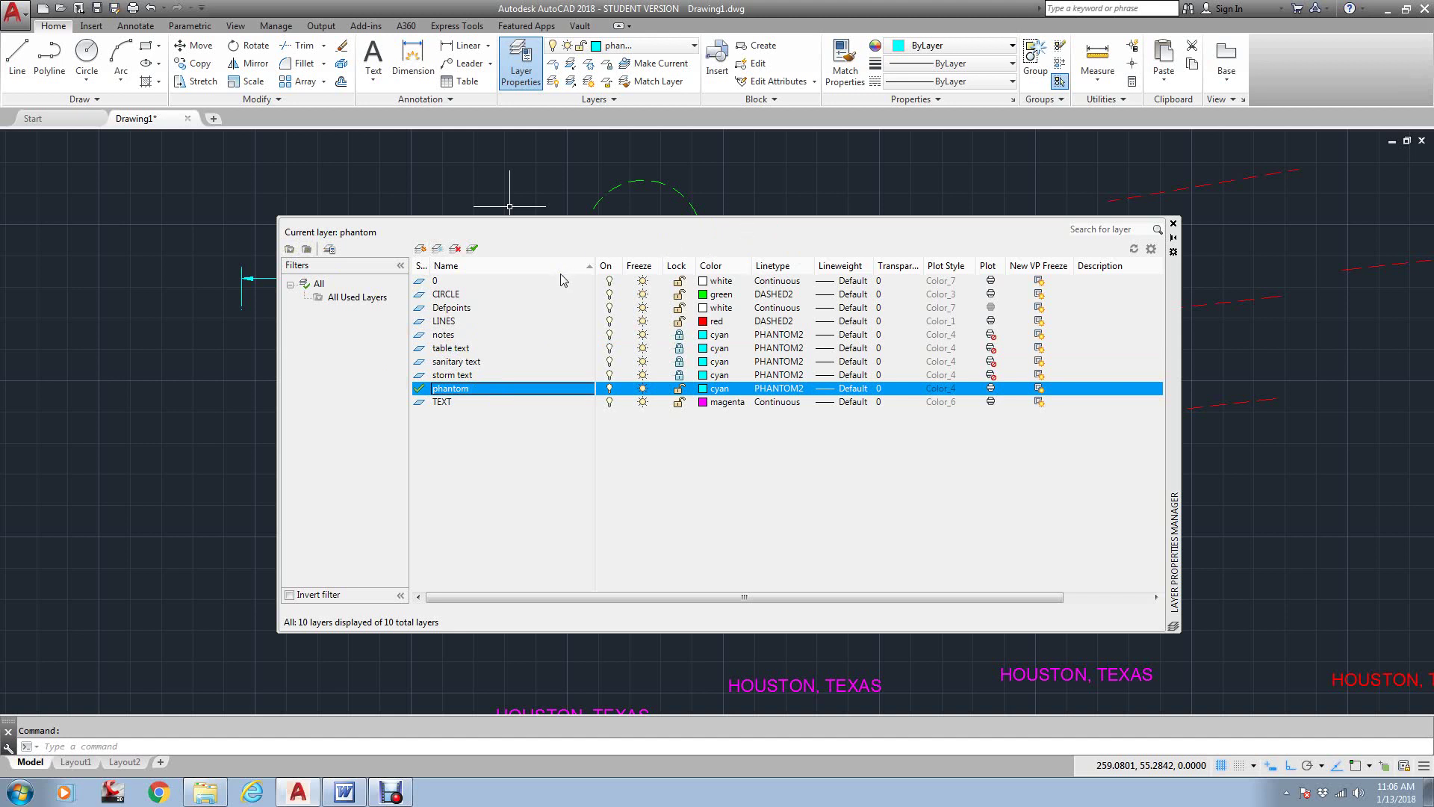
Step: Create a layer group filter named original
click(307, 250)
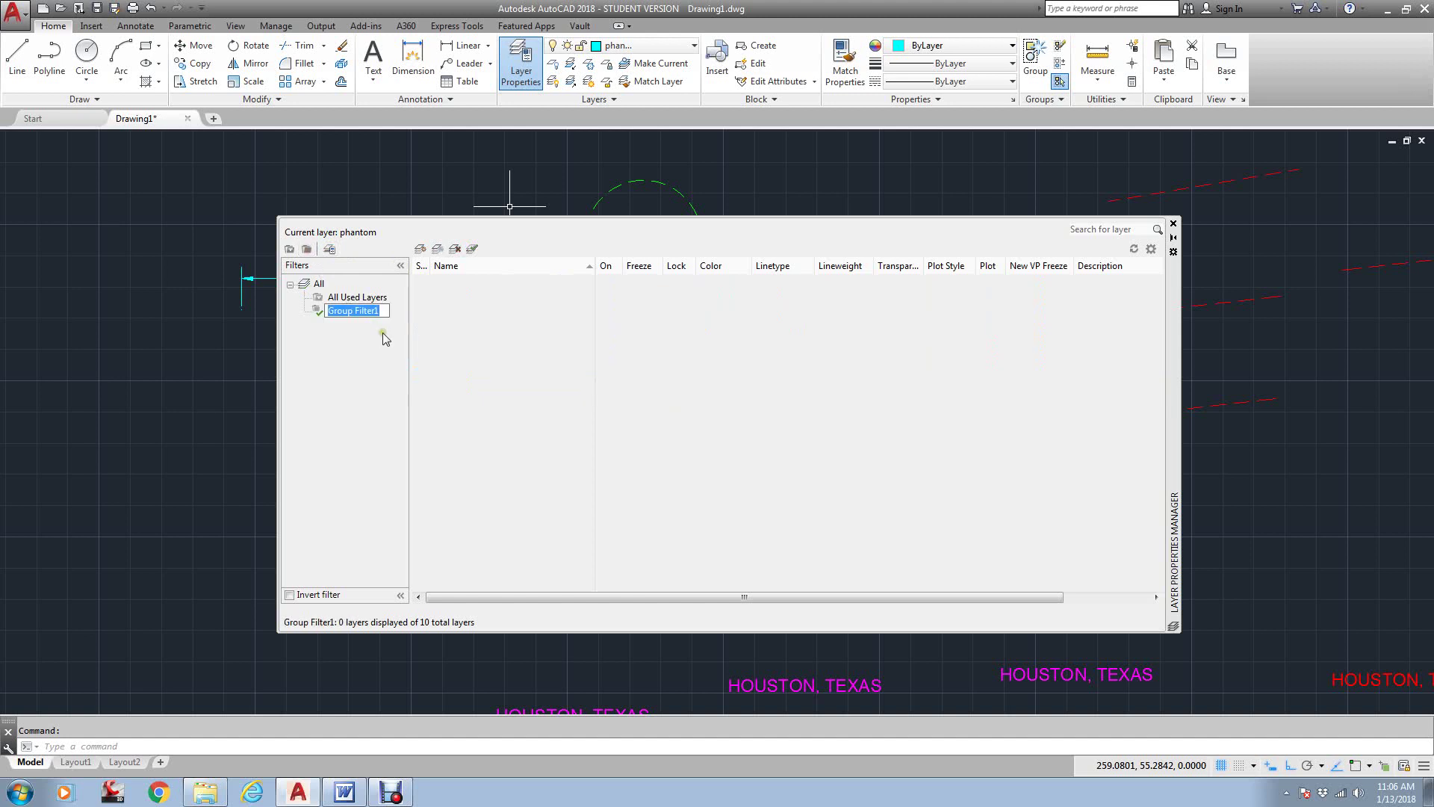
text(original)
key(Return)
Step: Add the layers 0, CIRCLE, LINES, notes, phantom and TEXT to the original group filter
click(354, 299)
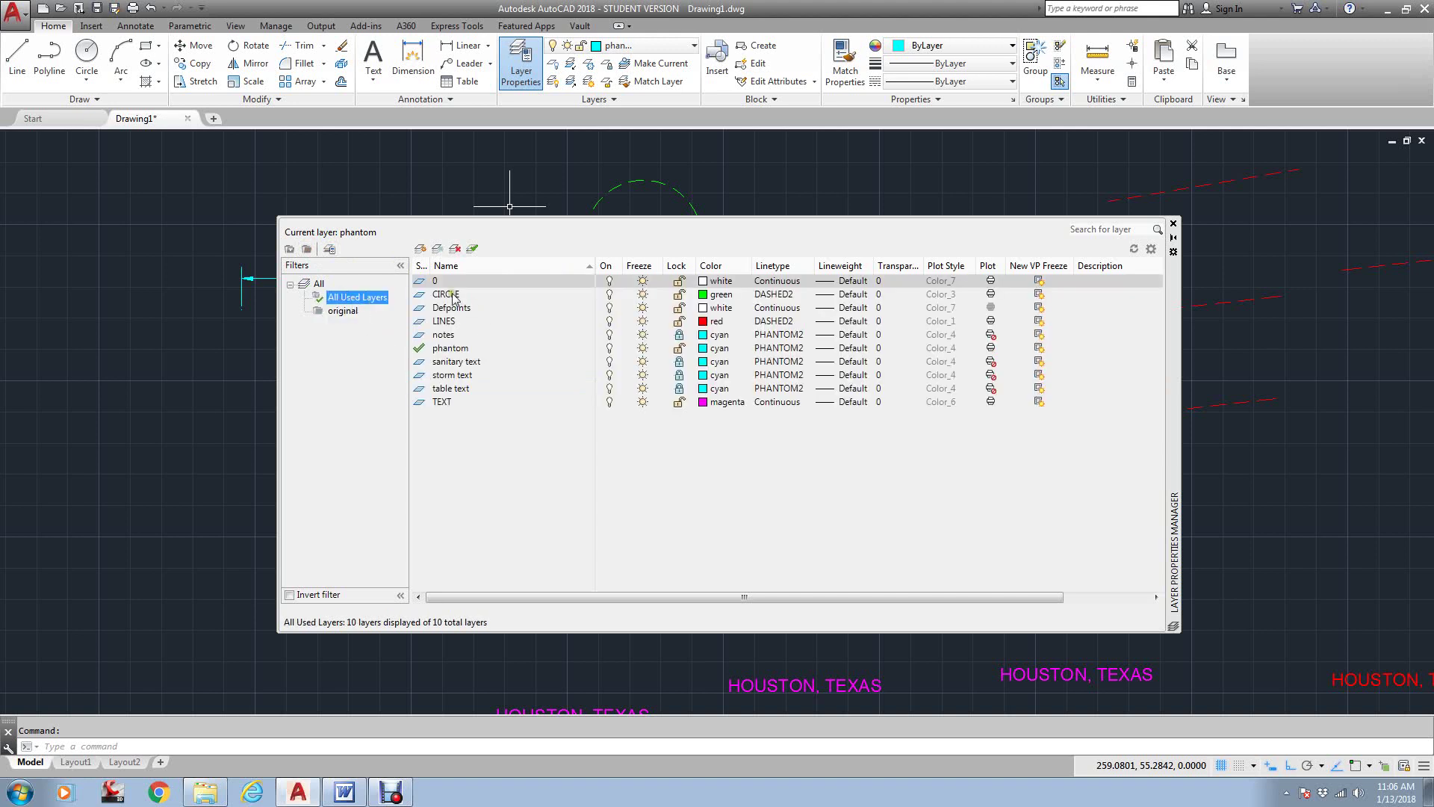
click(448, 282)
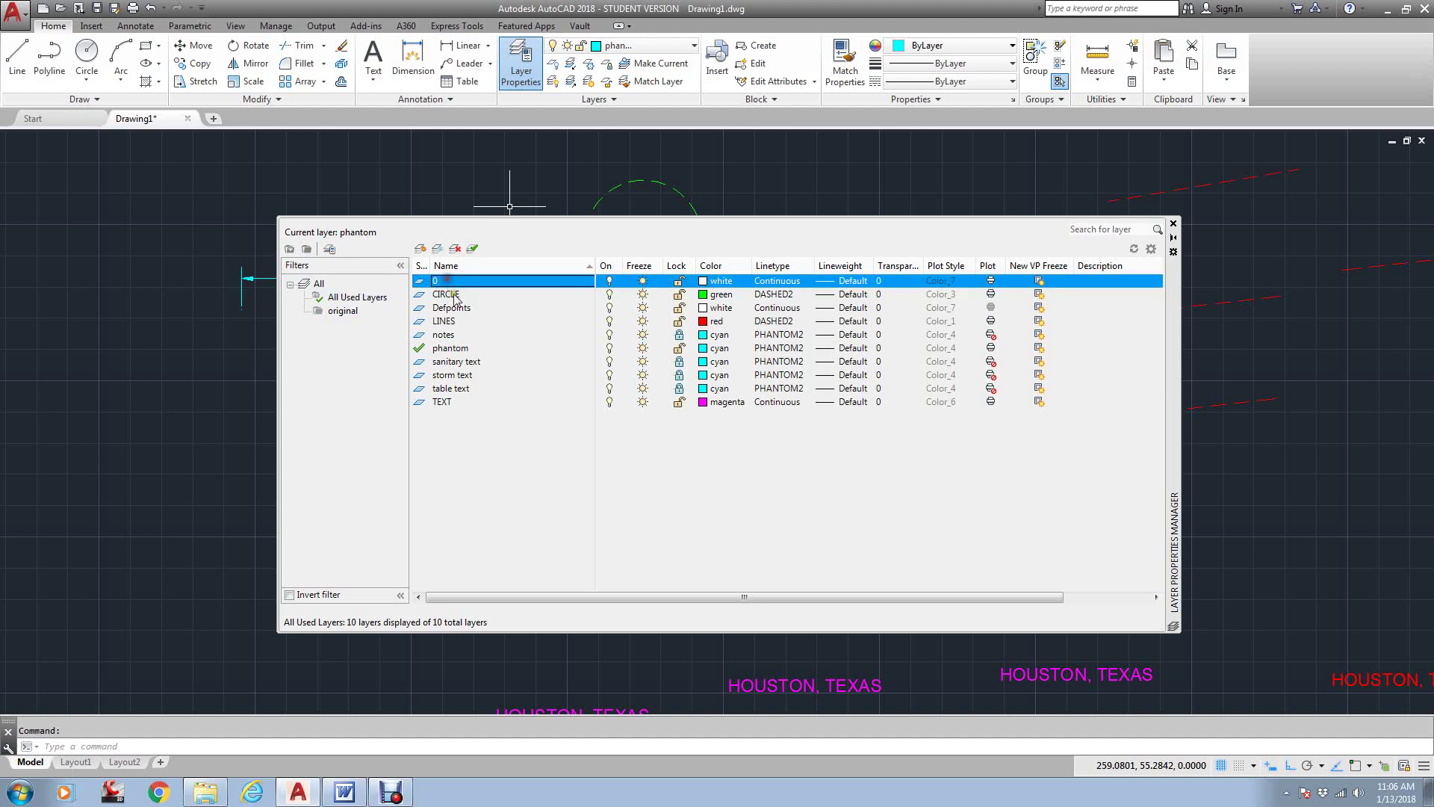
ctrl+click(453, 295)
ctrl+click(457, 322)
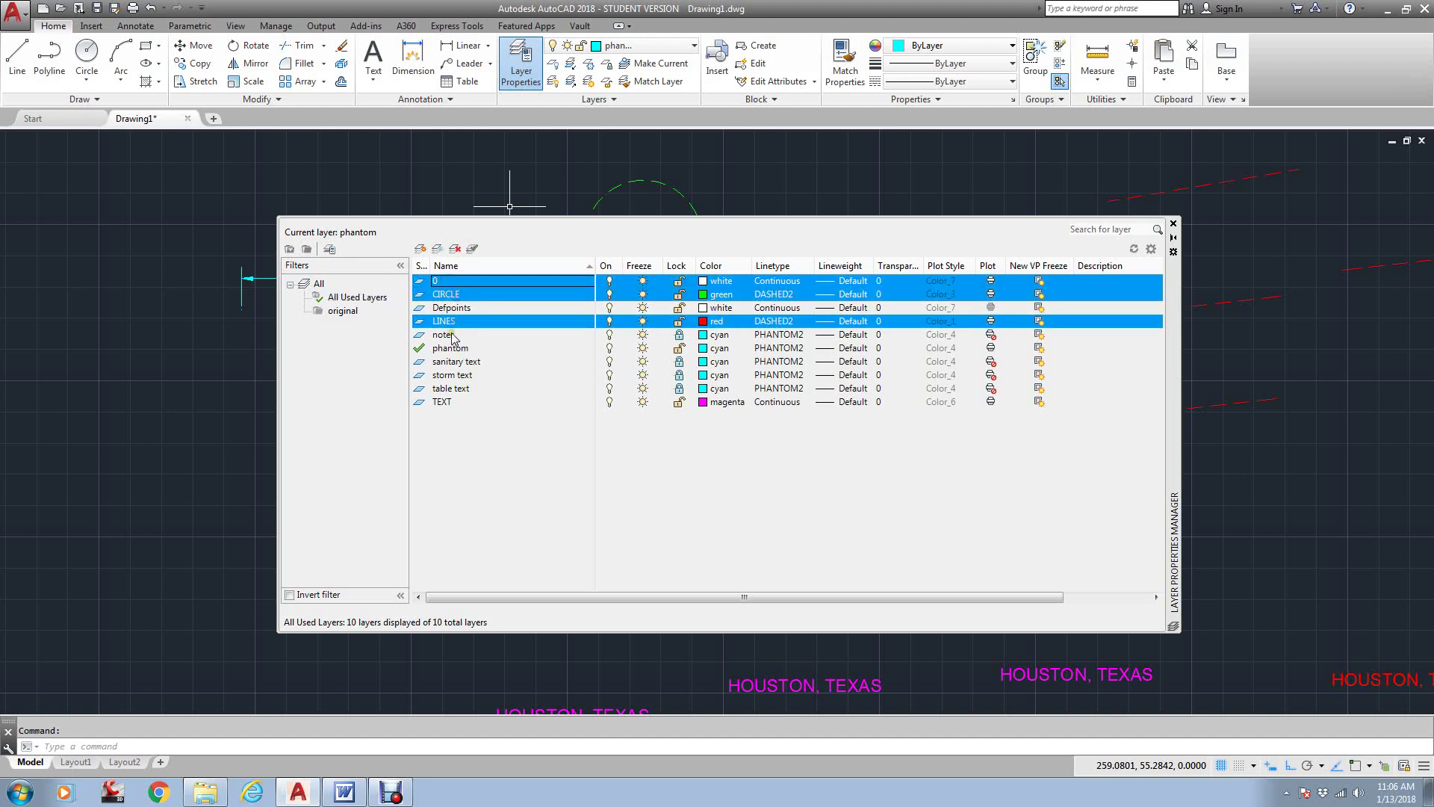
ctrl+click(452, 335)
ctrl+click(459, 348)
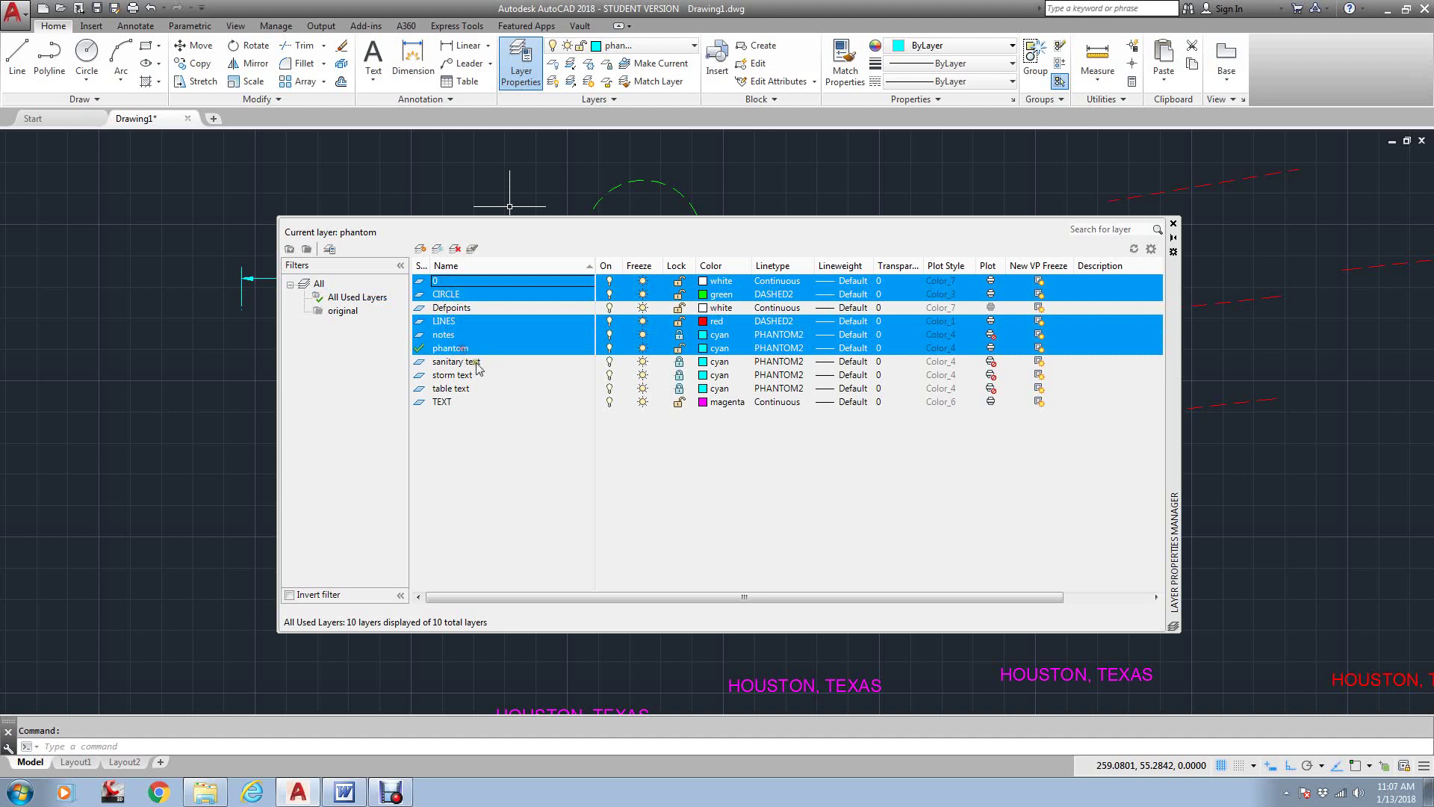
ctrl+click(449, 403)
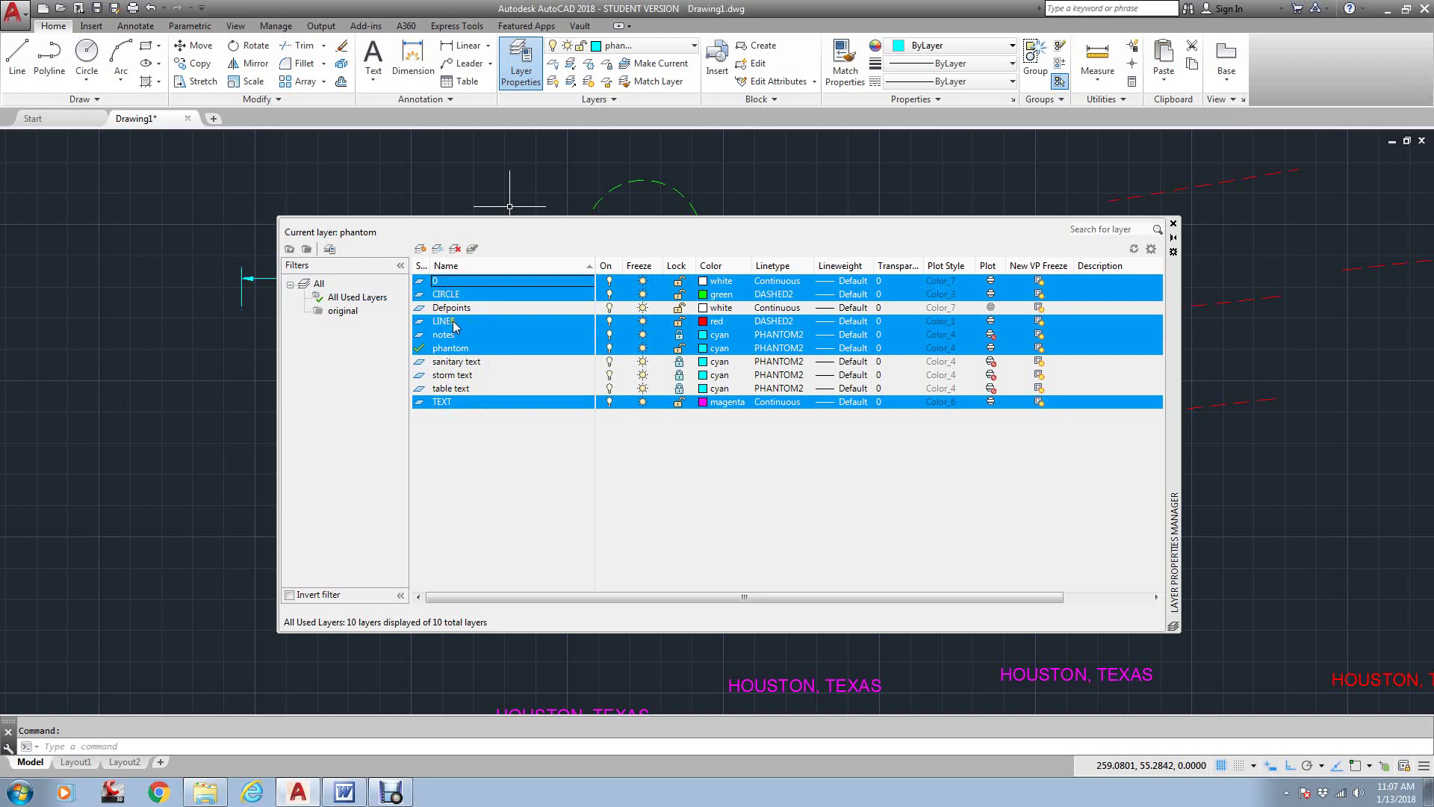
drag(449, 326, 342, 315)
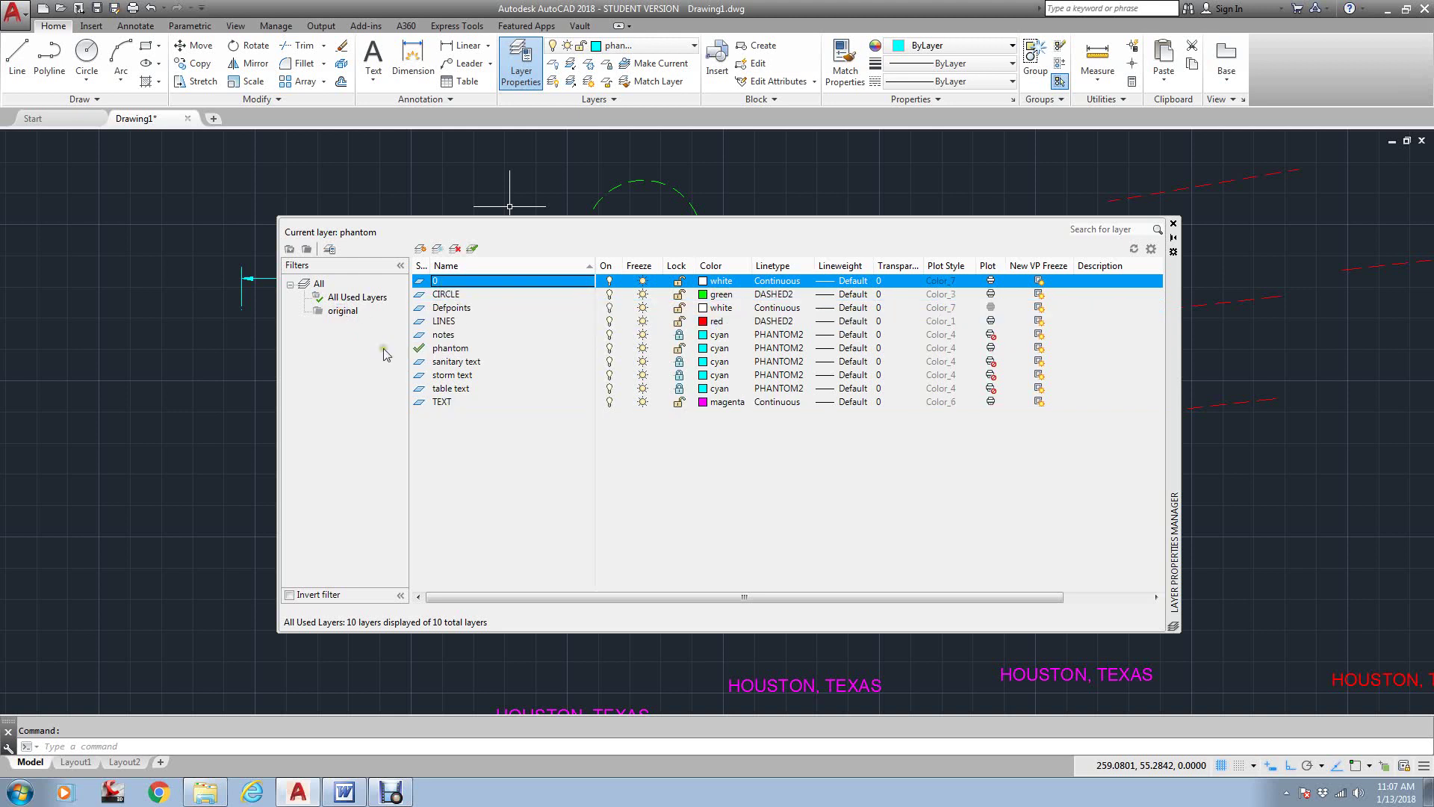
Step: Compare the layers in the original group filter with the list of all used layers
click(342, 311)
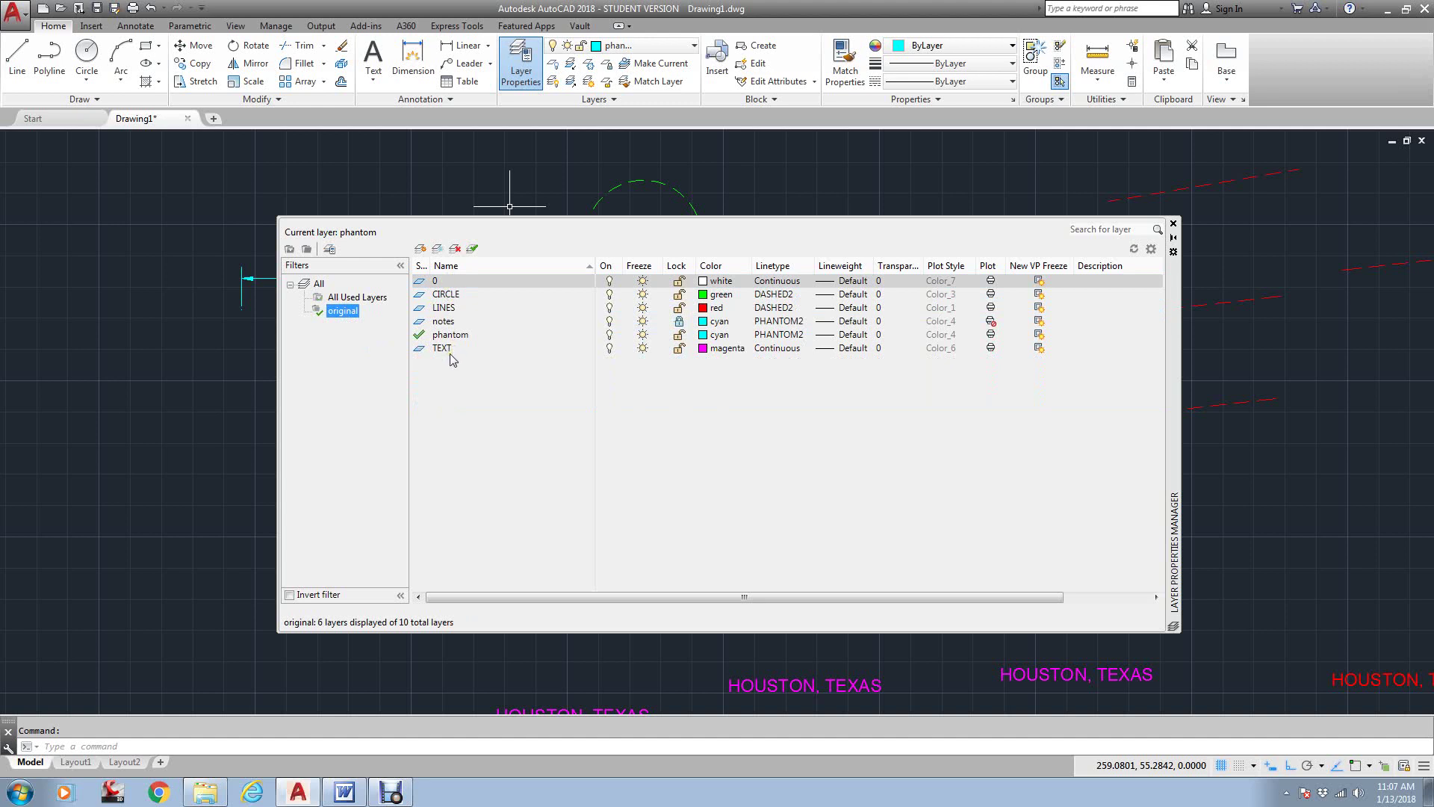
click(357, 297)
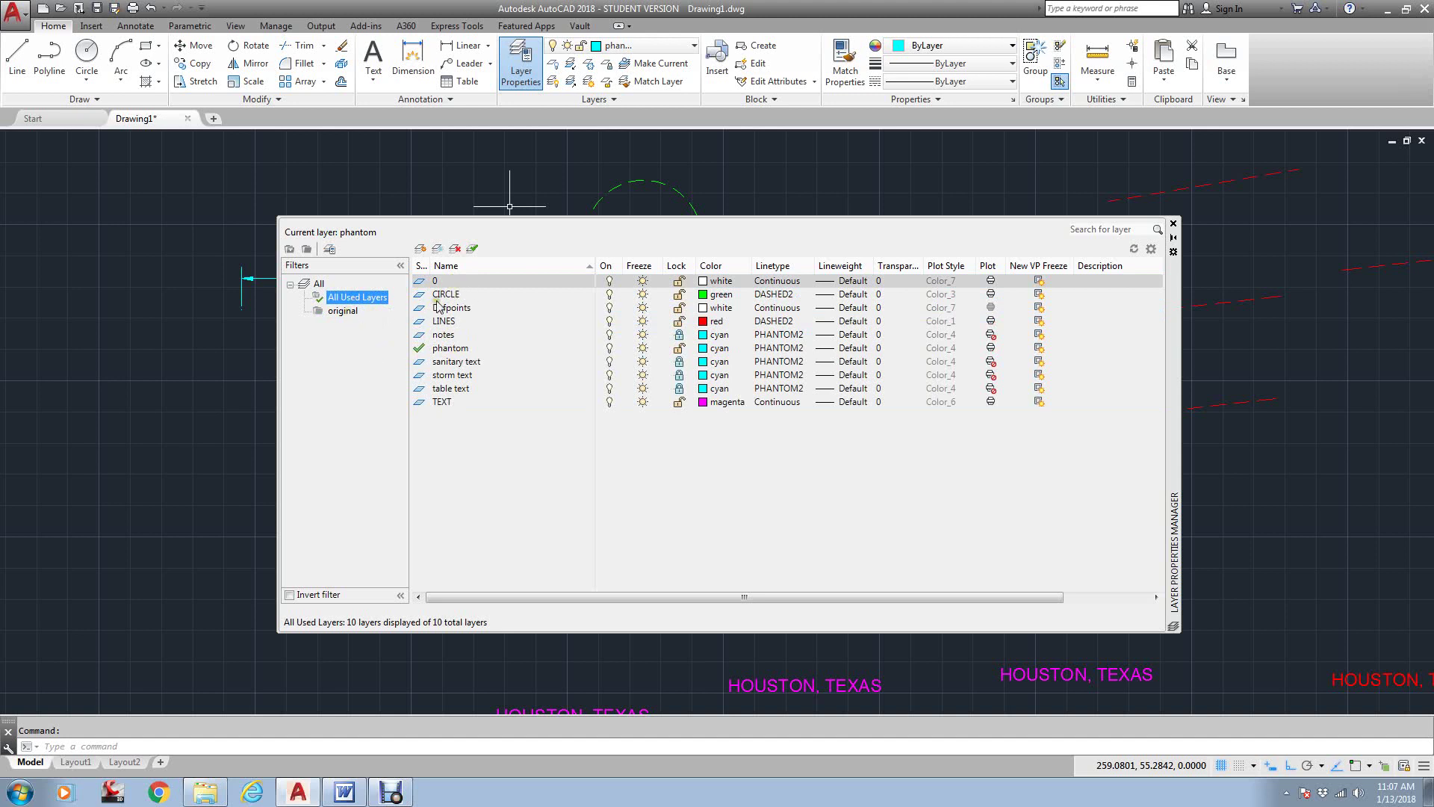
click(348, 311)
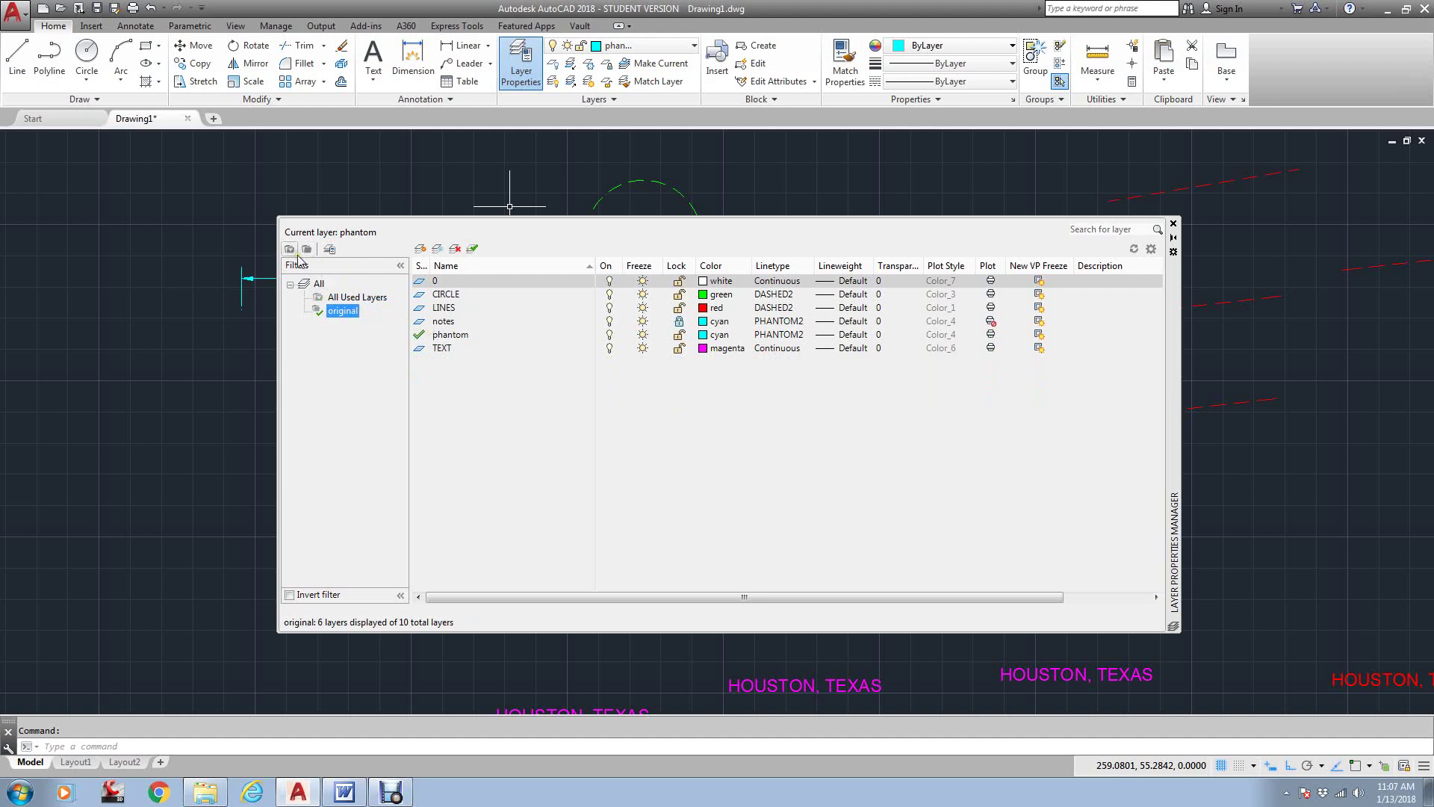
Step: Show all used layers and set the color of the sanitary text layer to red
click(369, 299)
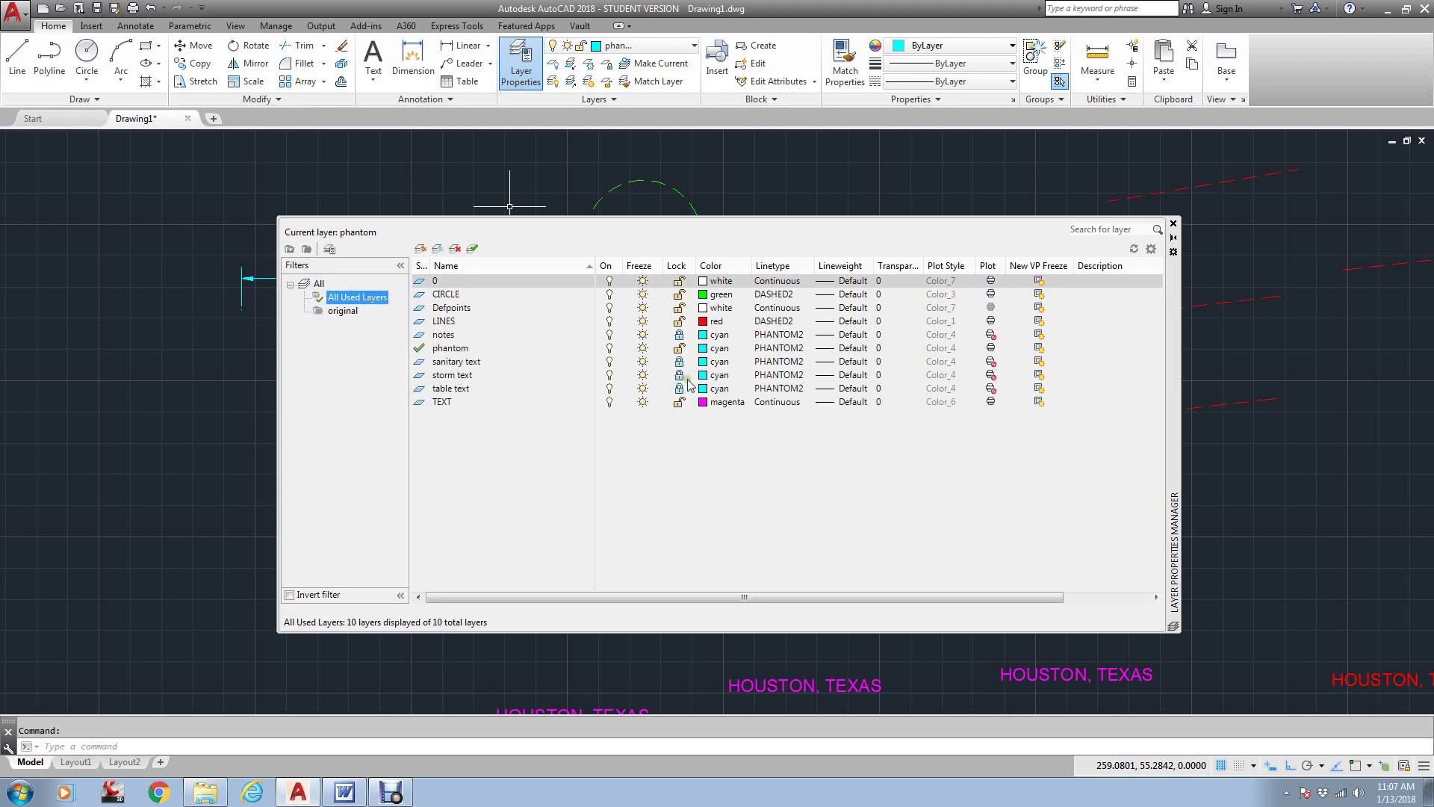
click(702, 362)
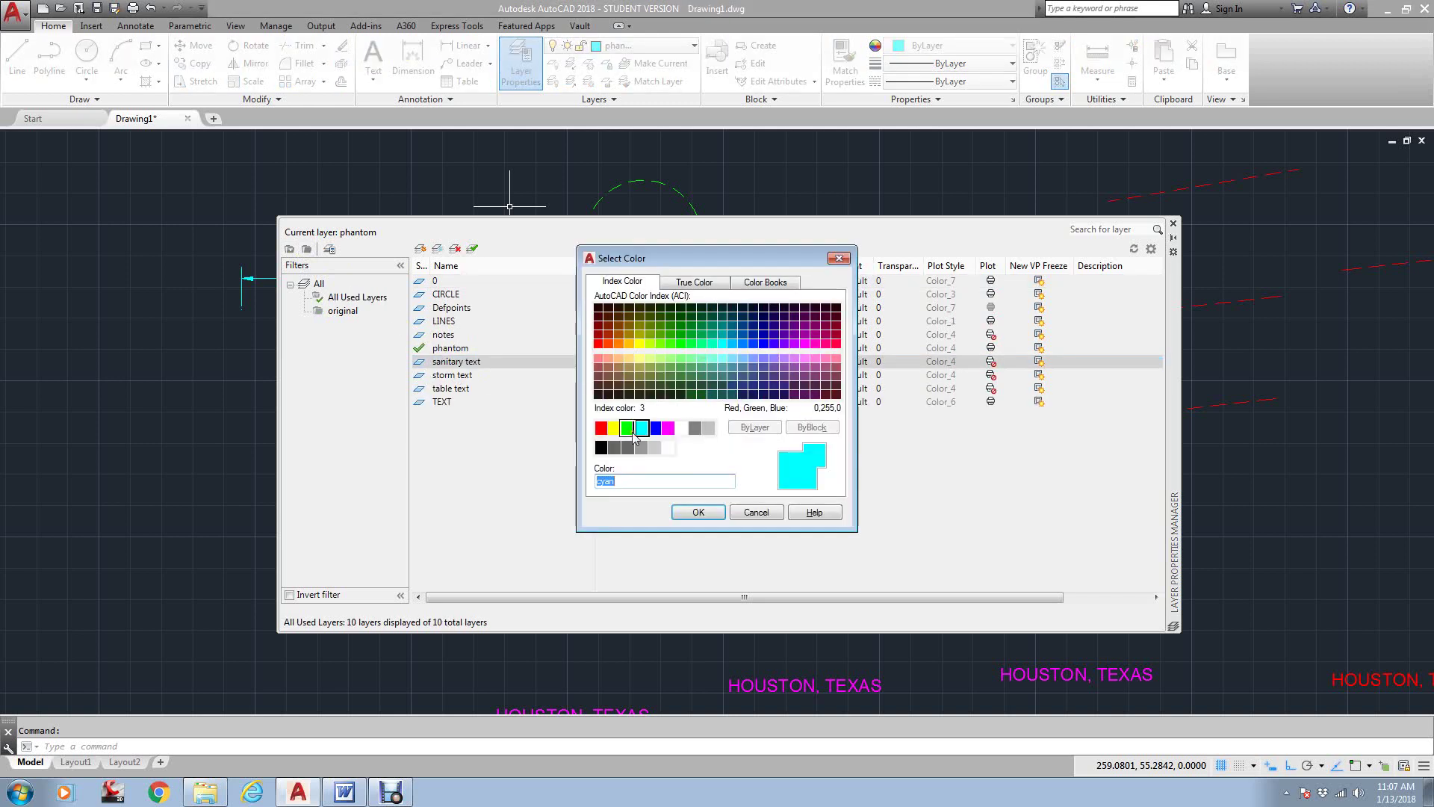
click(600, 427)
click(698, 512)
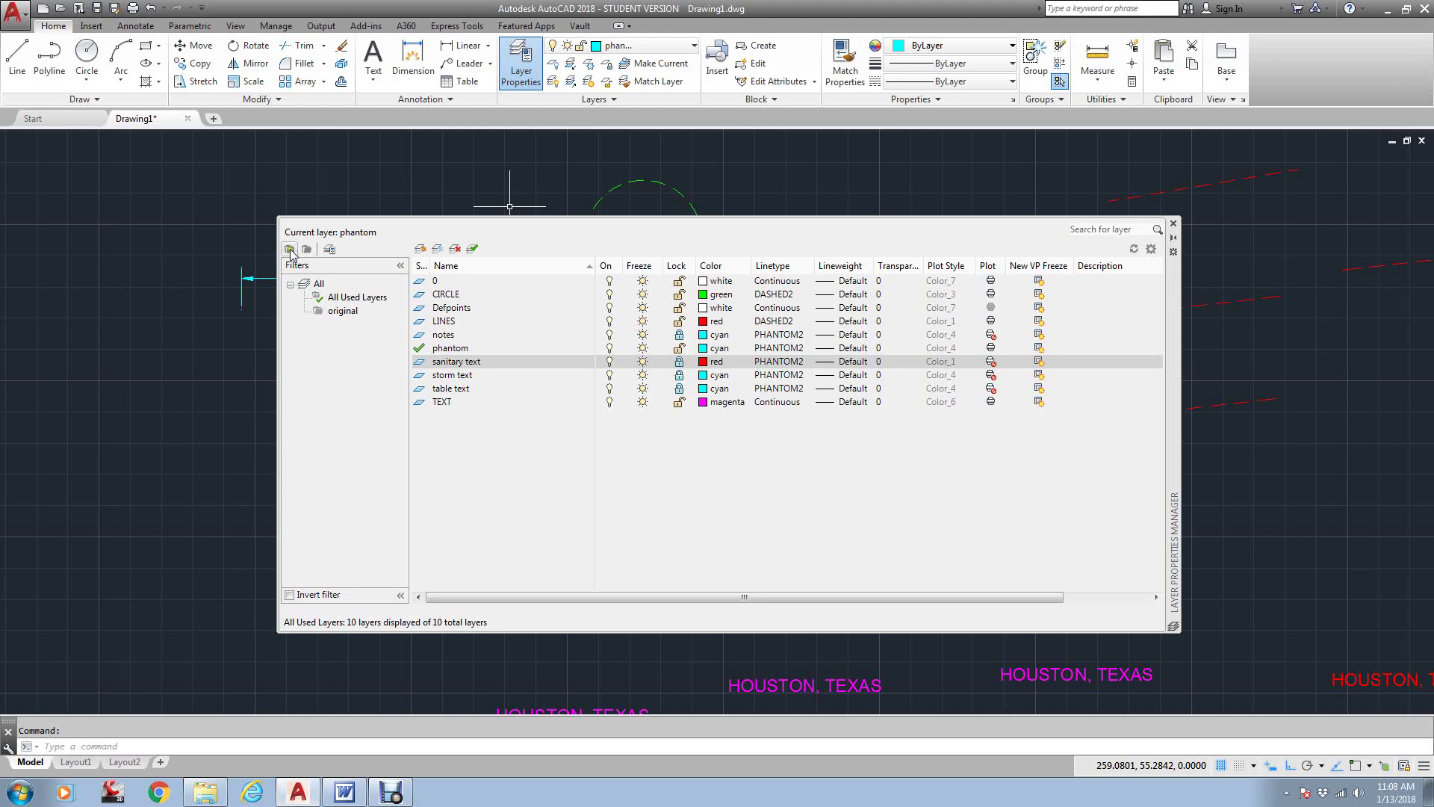
Step: Create a layer properties filter named text that matches layer names with the pattern *text*
click(291, 248)
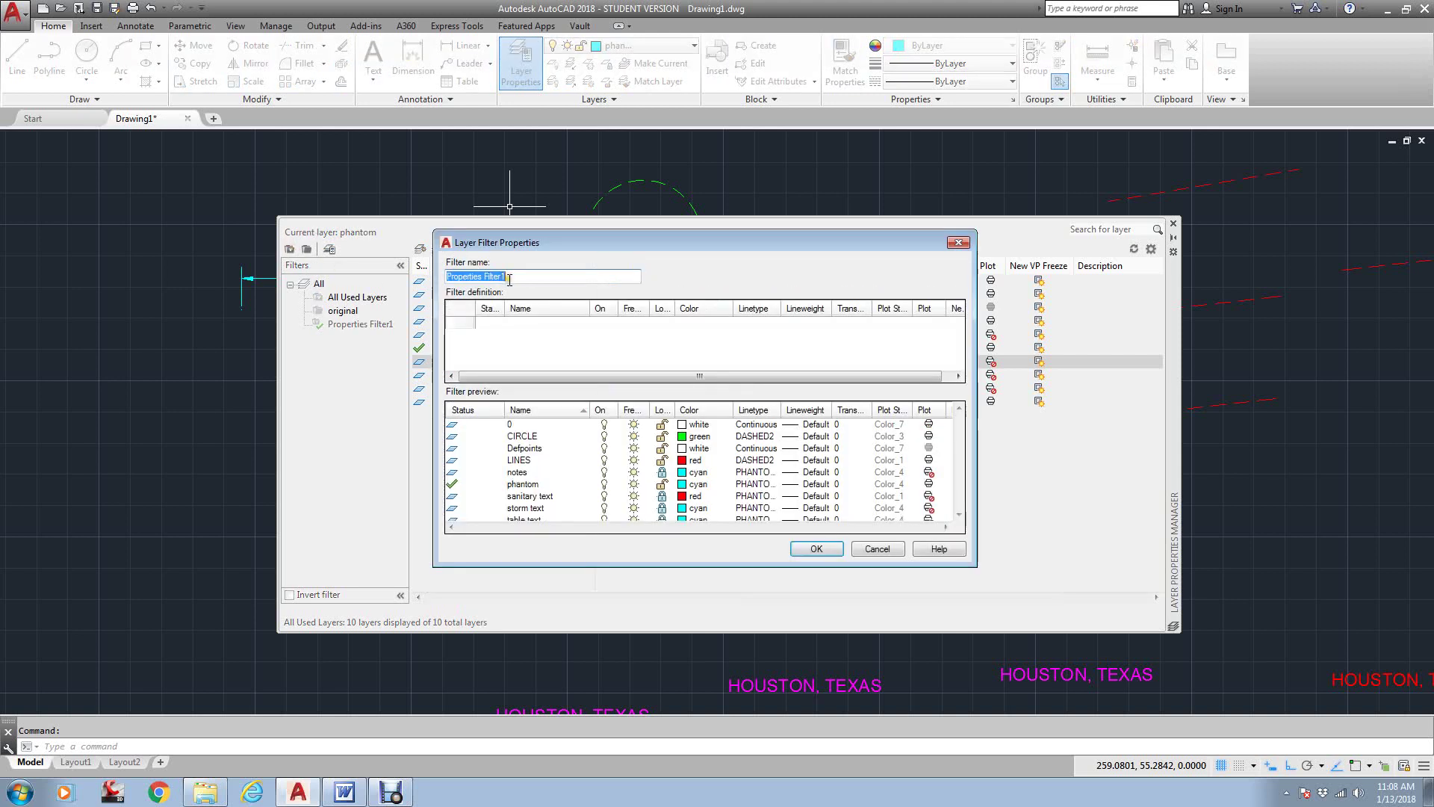
text(text)
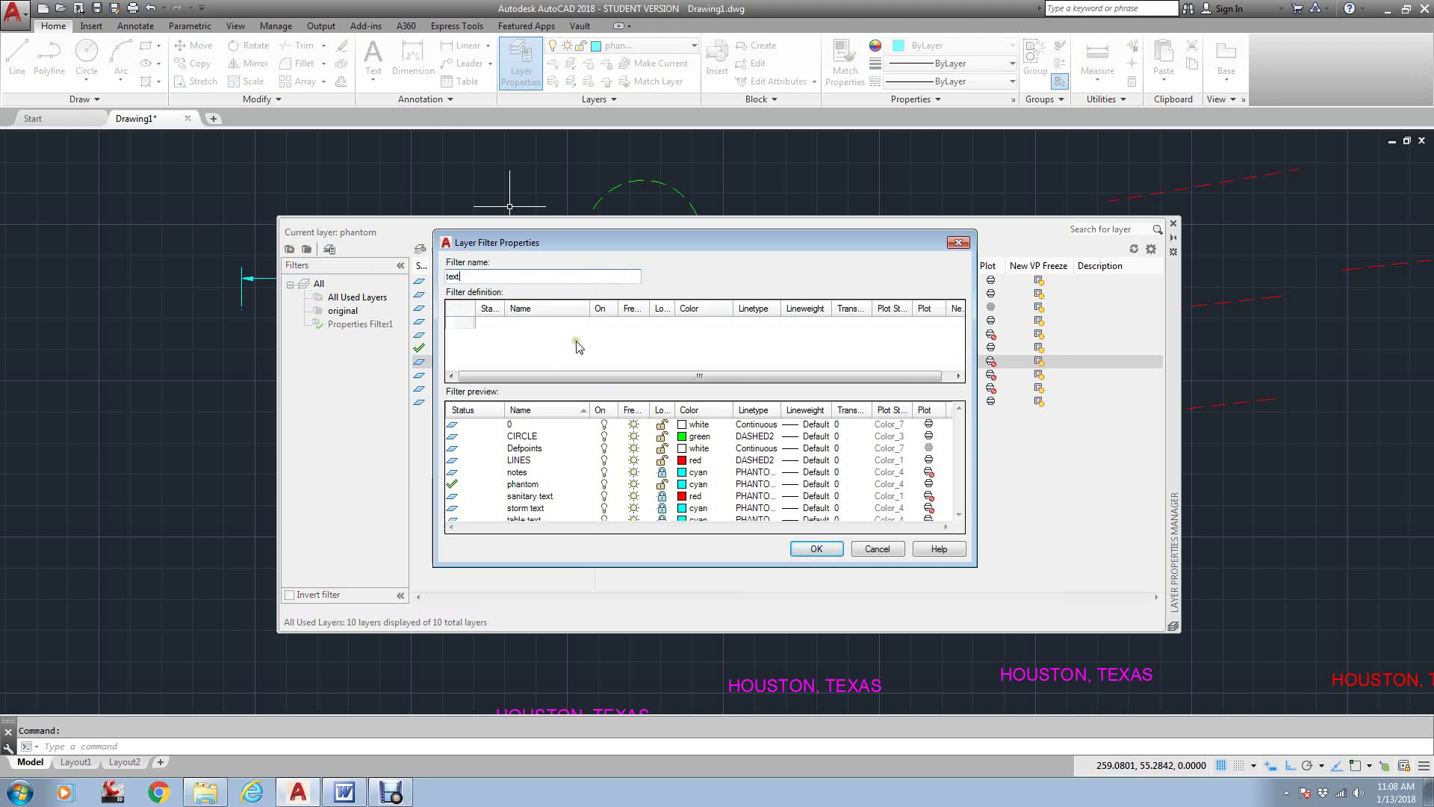
click(552, 323)
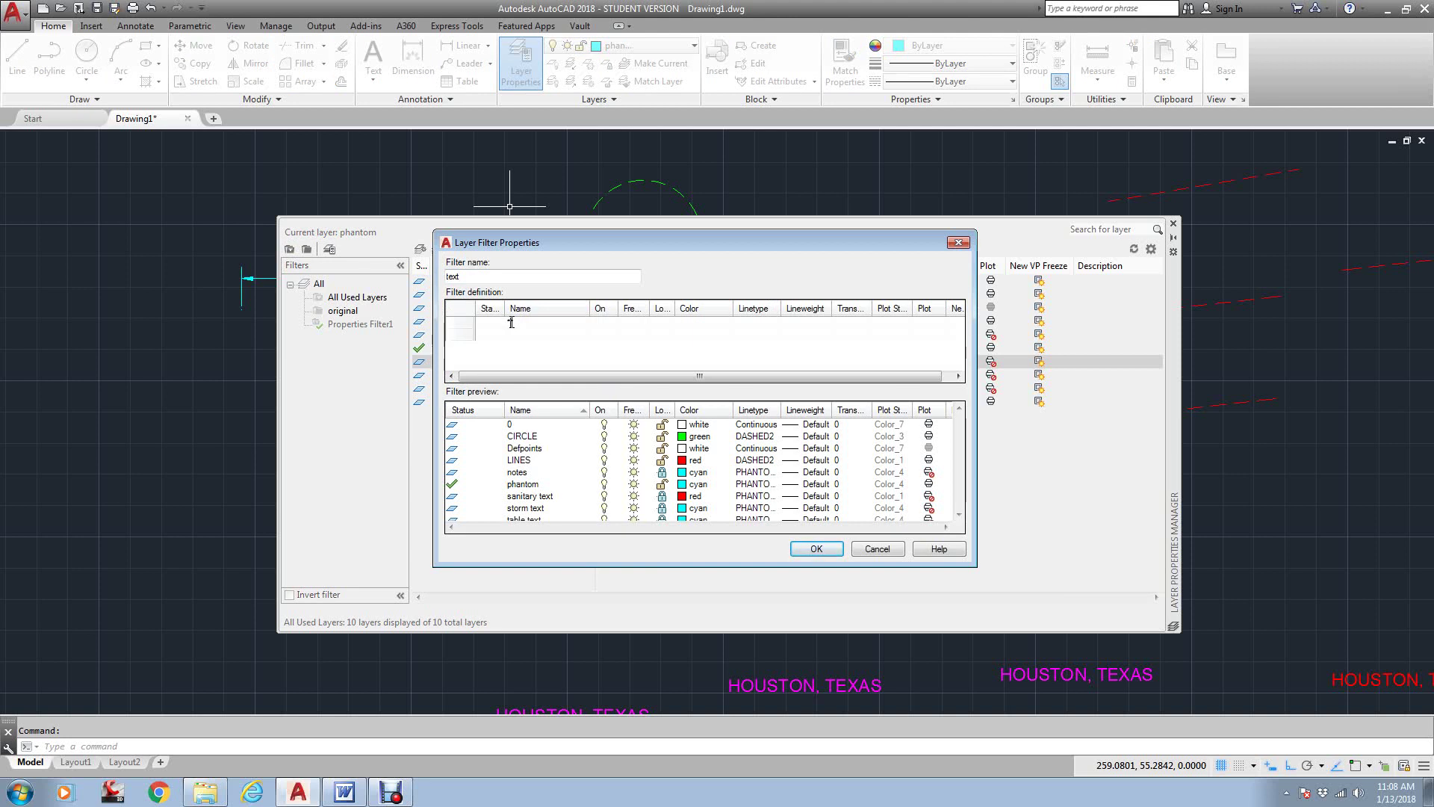
text(text*)
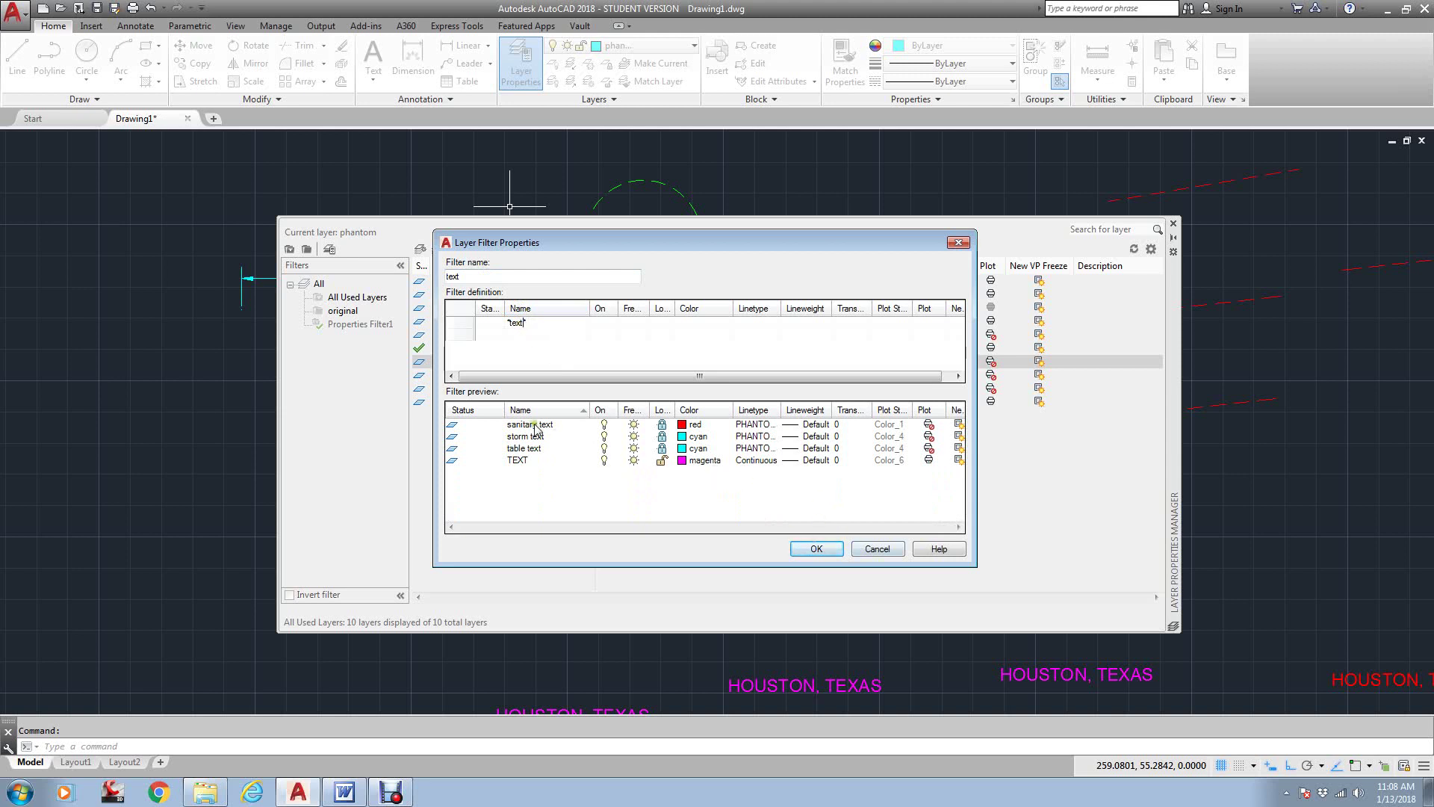
click(820, 550)
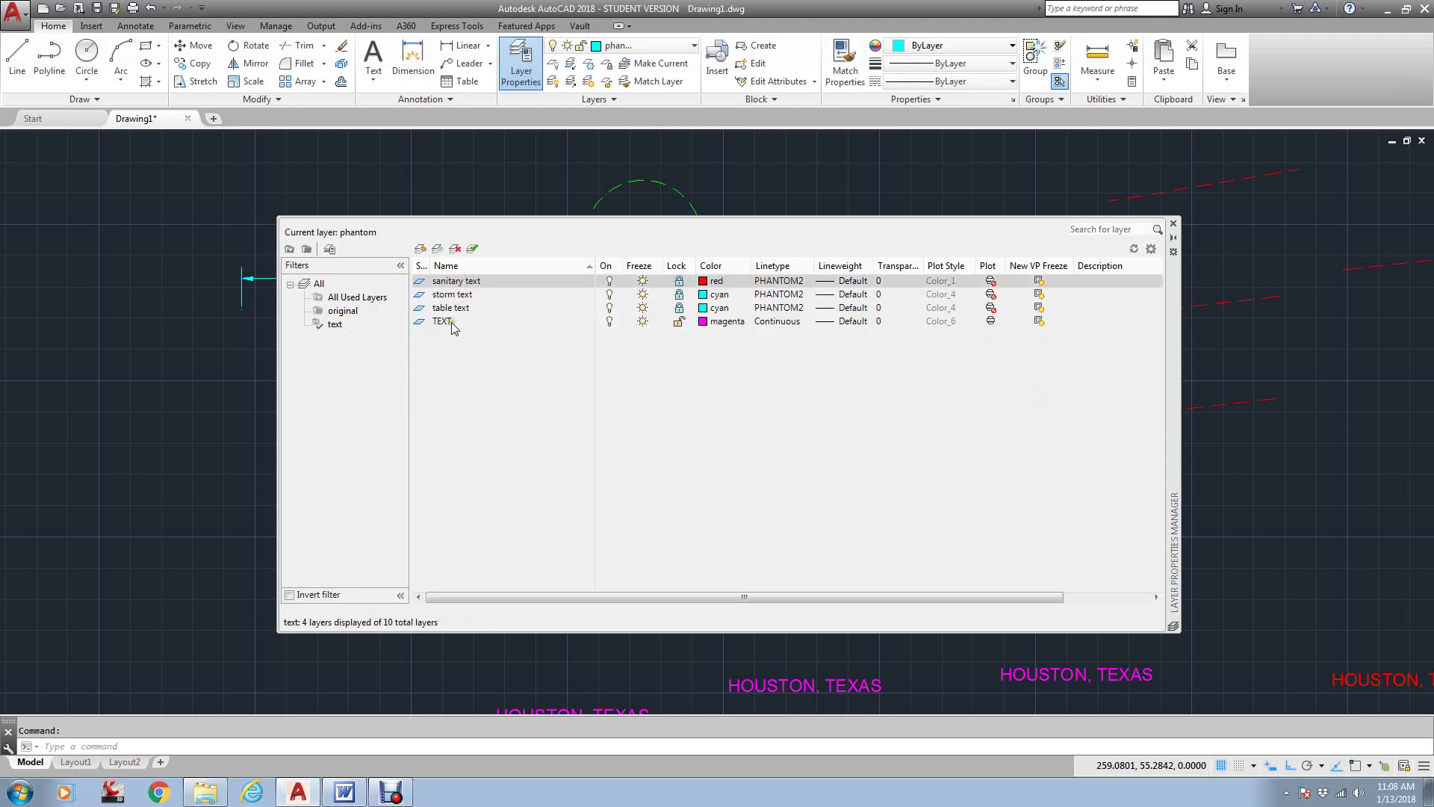
Step: Show all used layers and create a properties filter named red layers that matches layers colored red
click(351, 312)
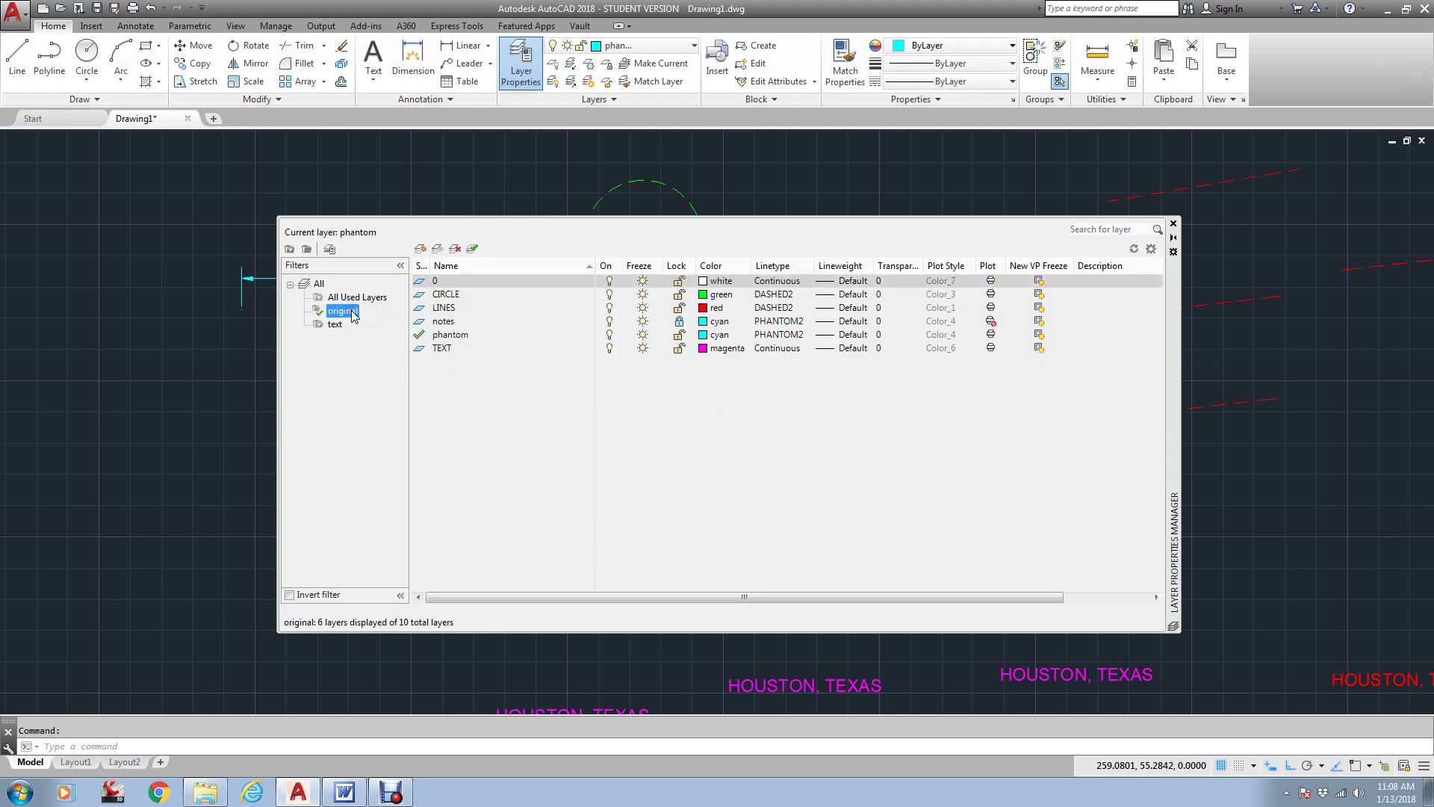
click(358, 299)
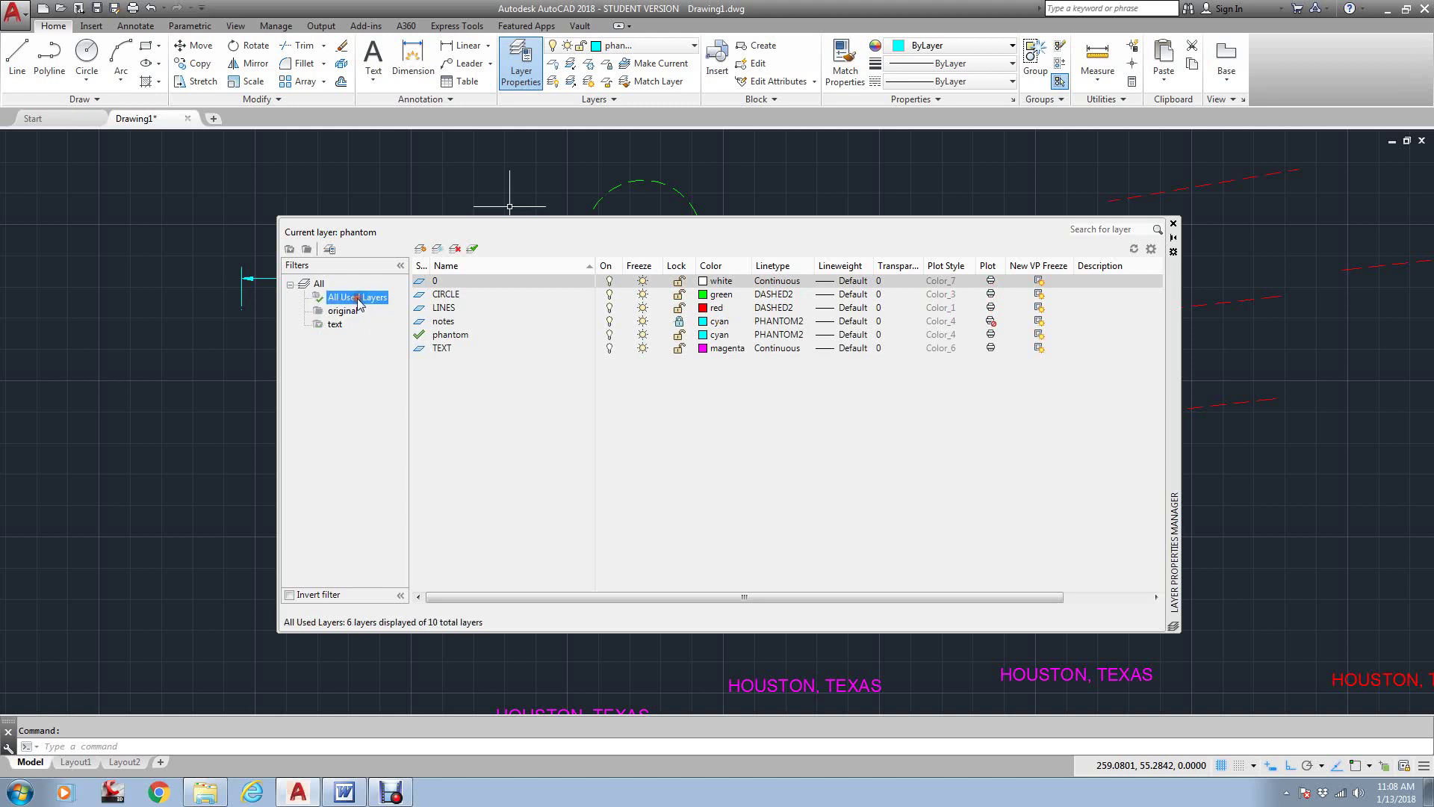
click(289, 251)
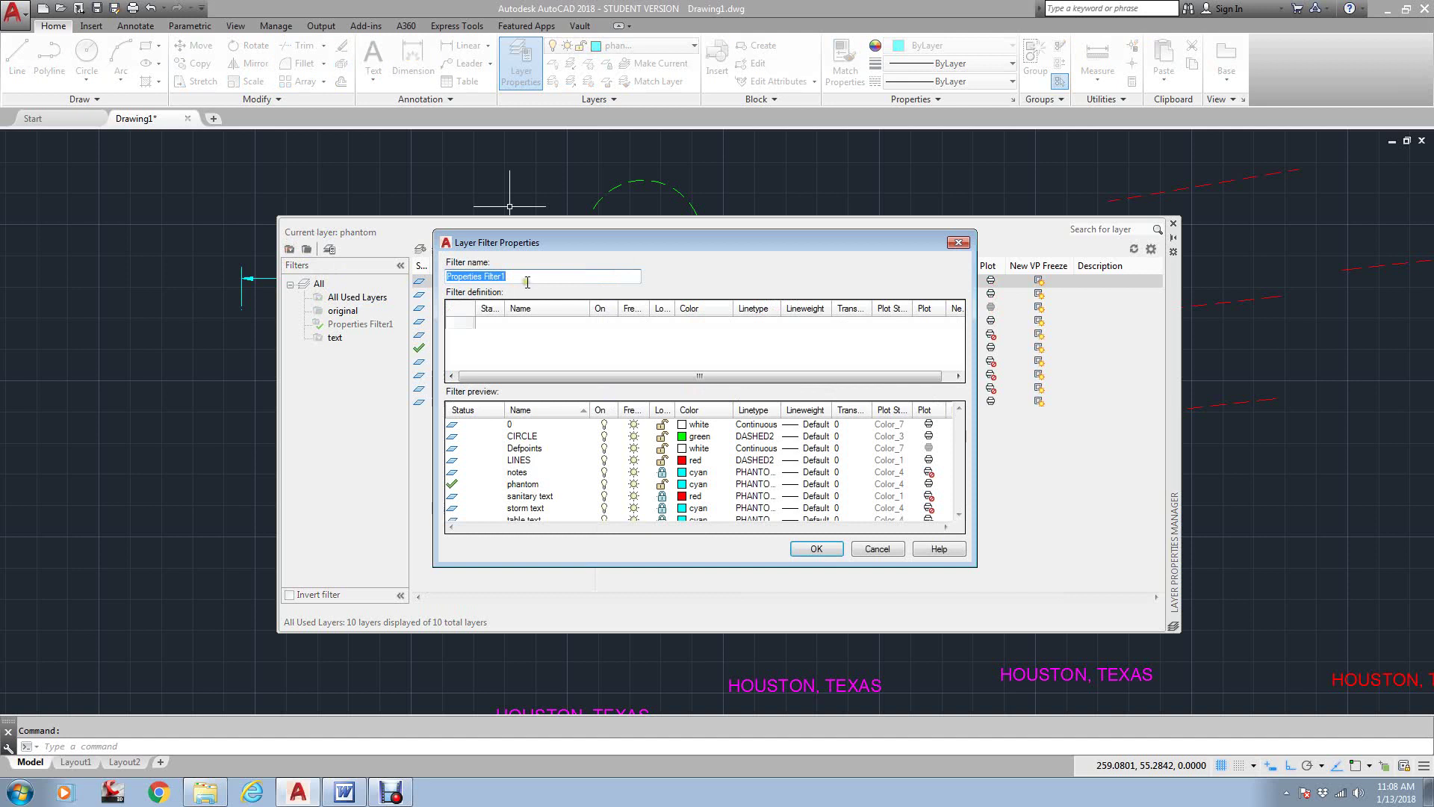
text(red layers)
click(702, 323)
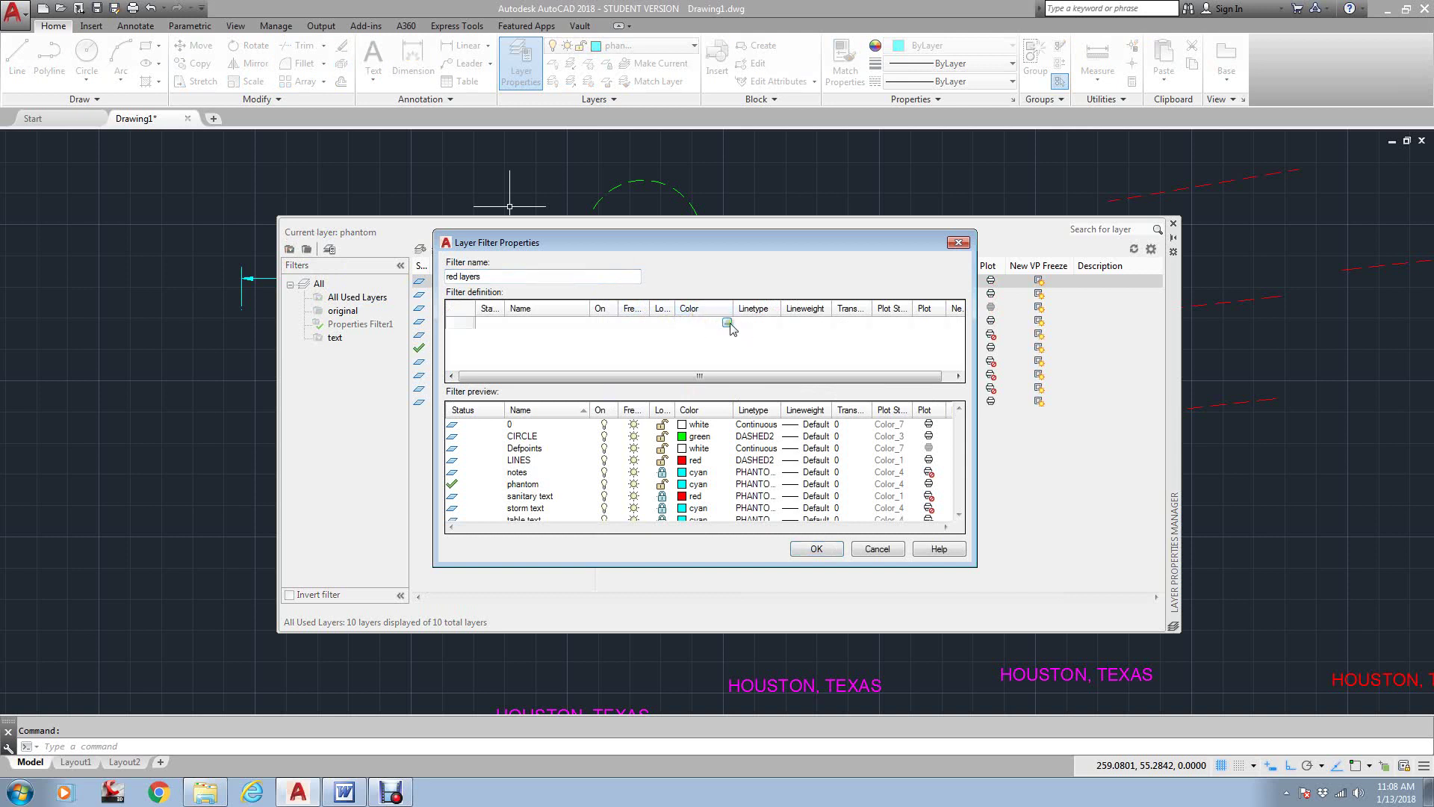
click(727, 324)
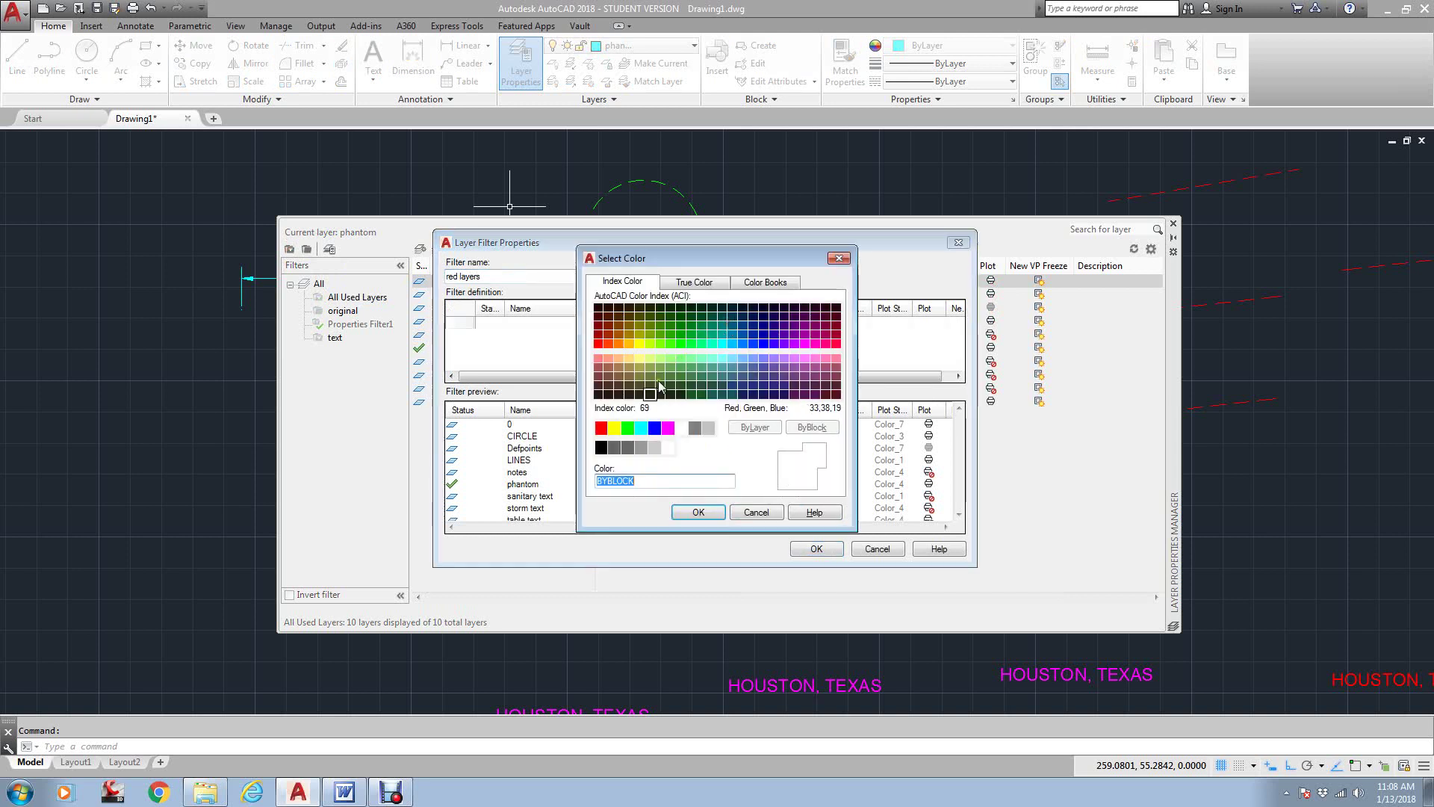
click(602, 429)
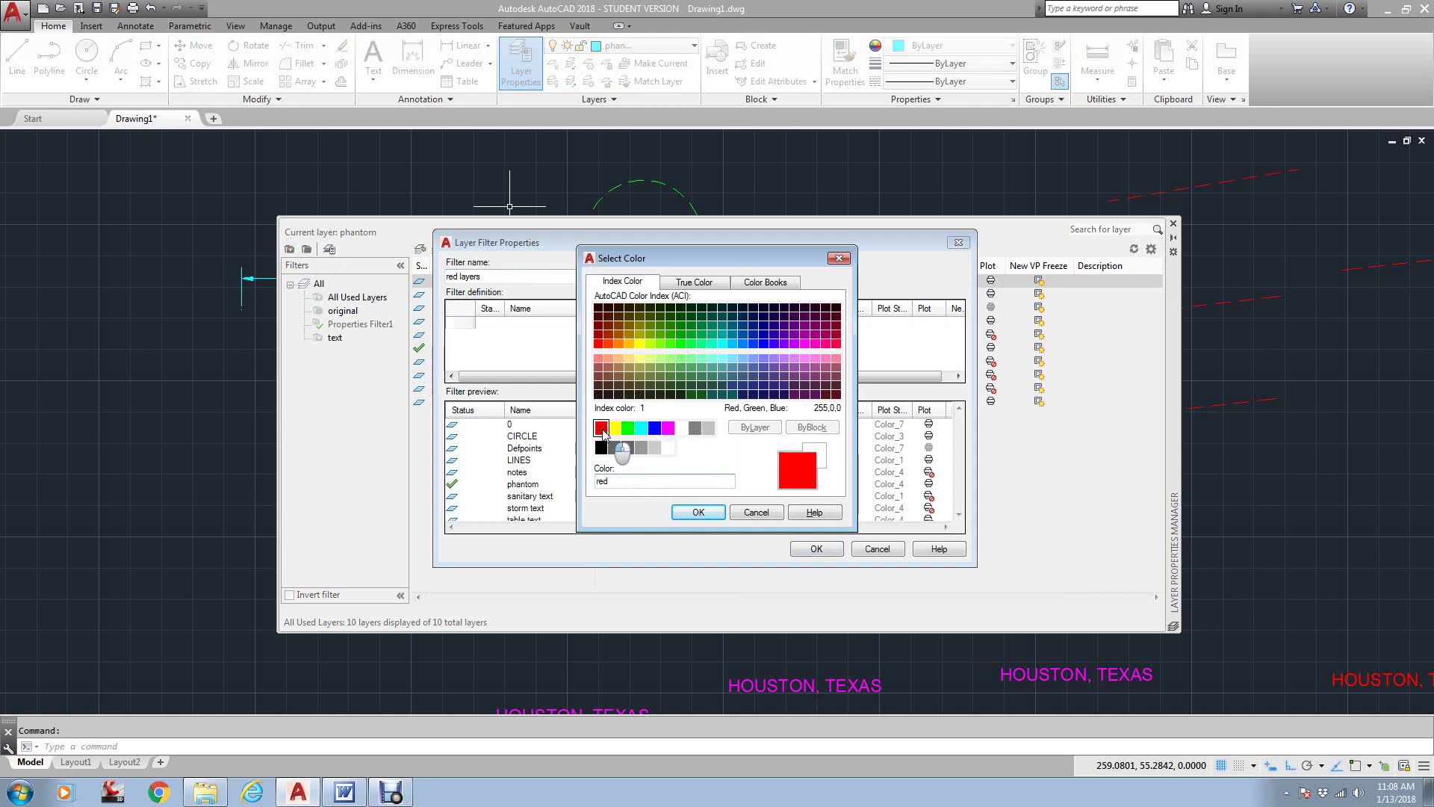
click(710, 513)
click(816, 549)
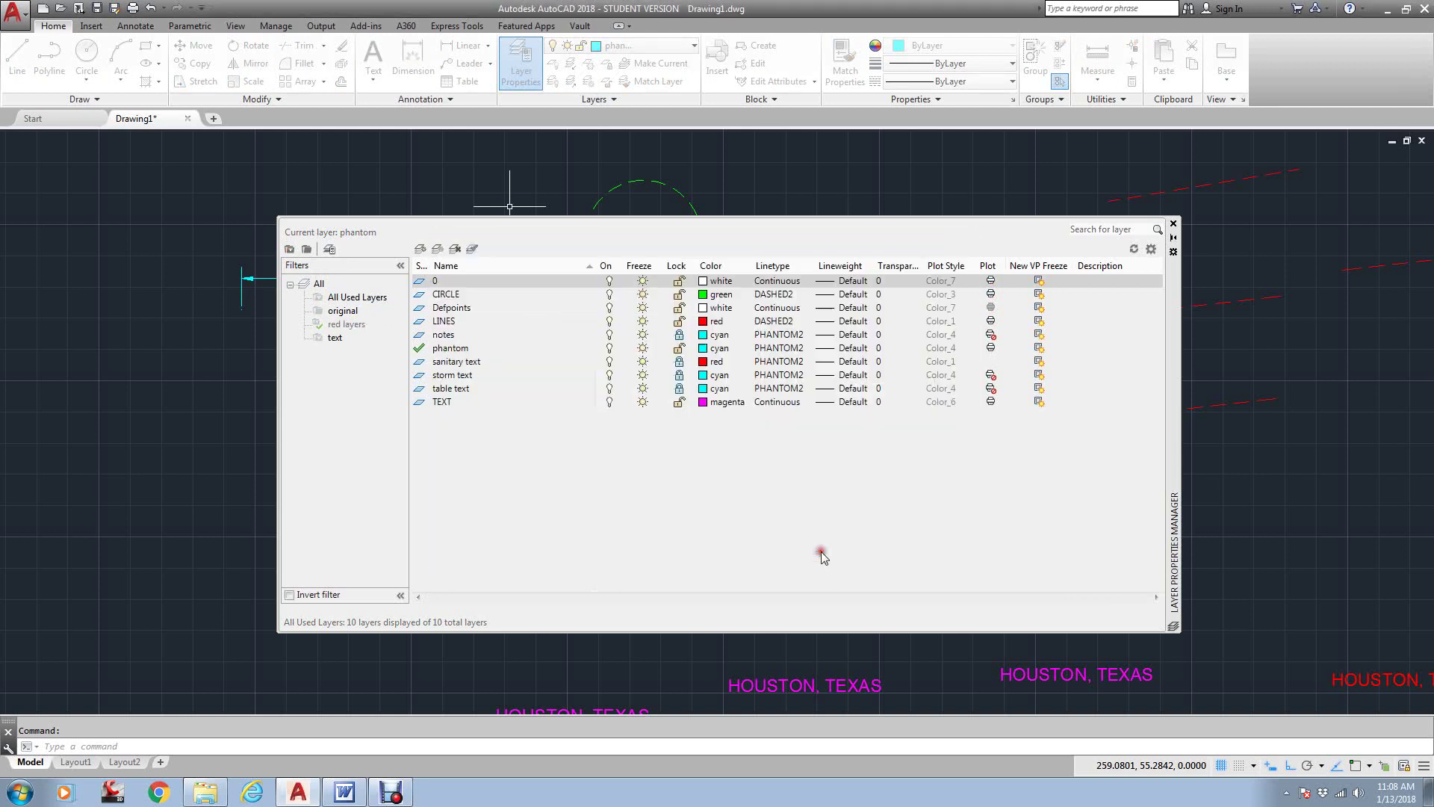
Step: Review which layers the red layers, original and text filters each contain
click(348, 327)
click(345, 311)
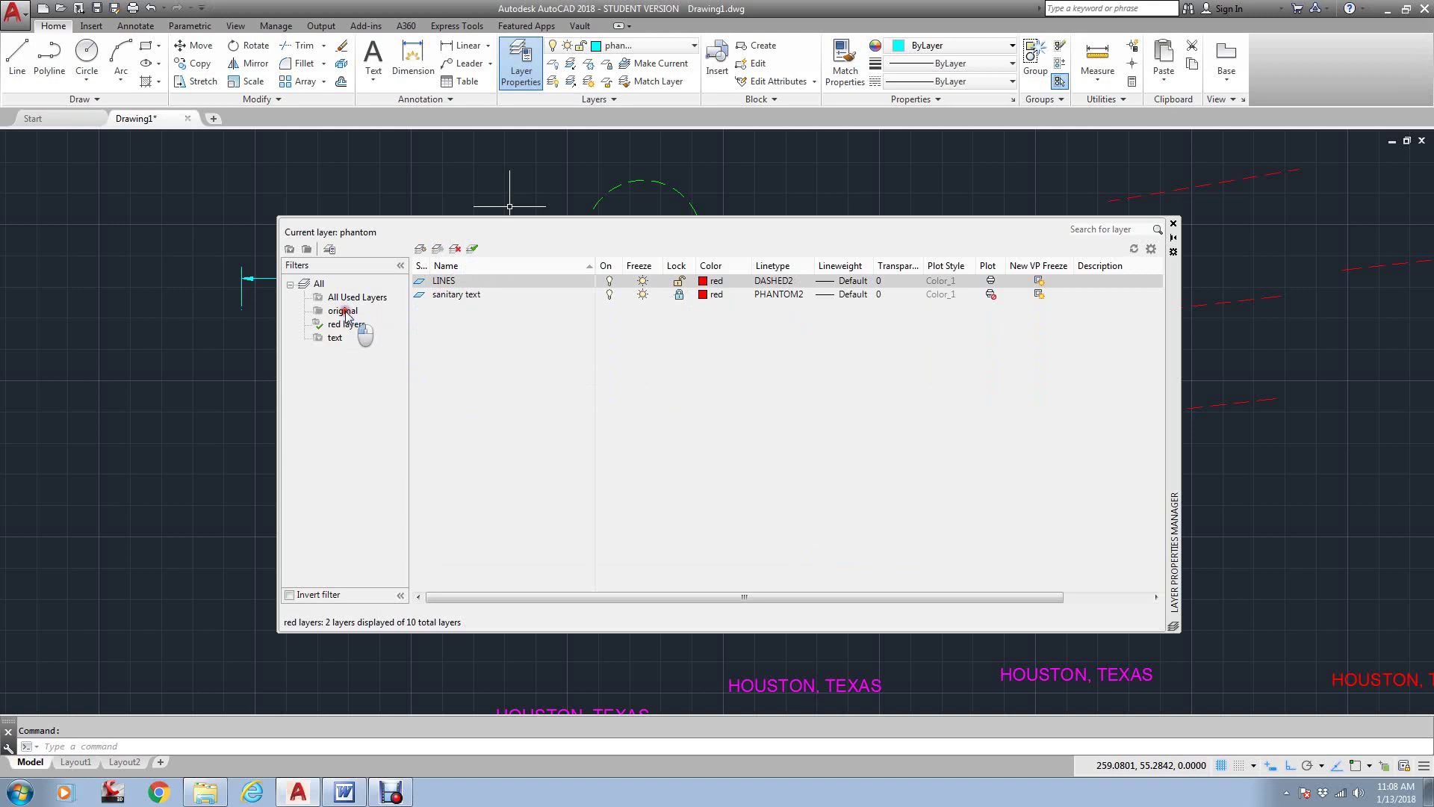
click(345, 312)
click(336, 337)
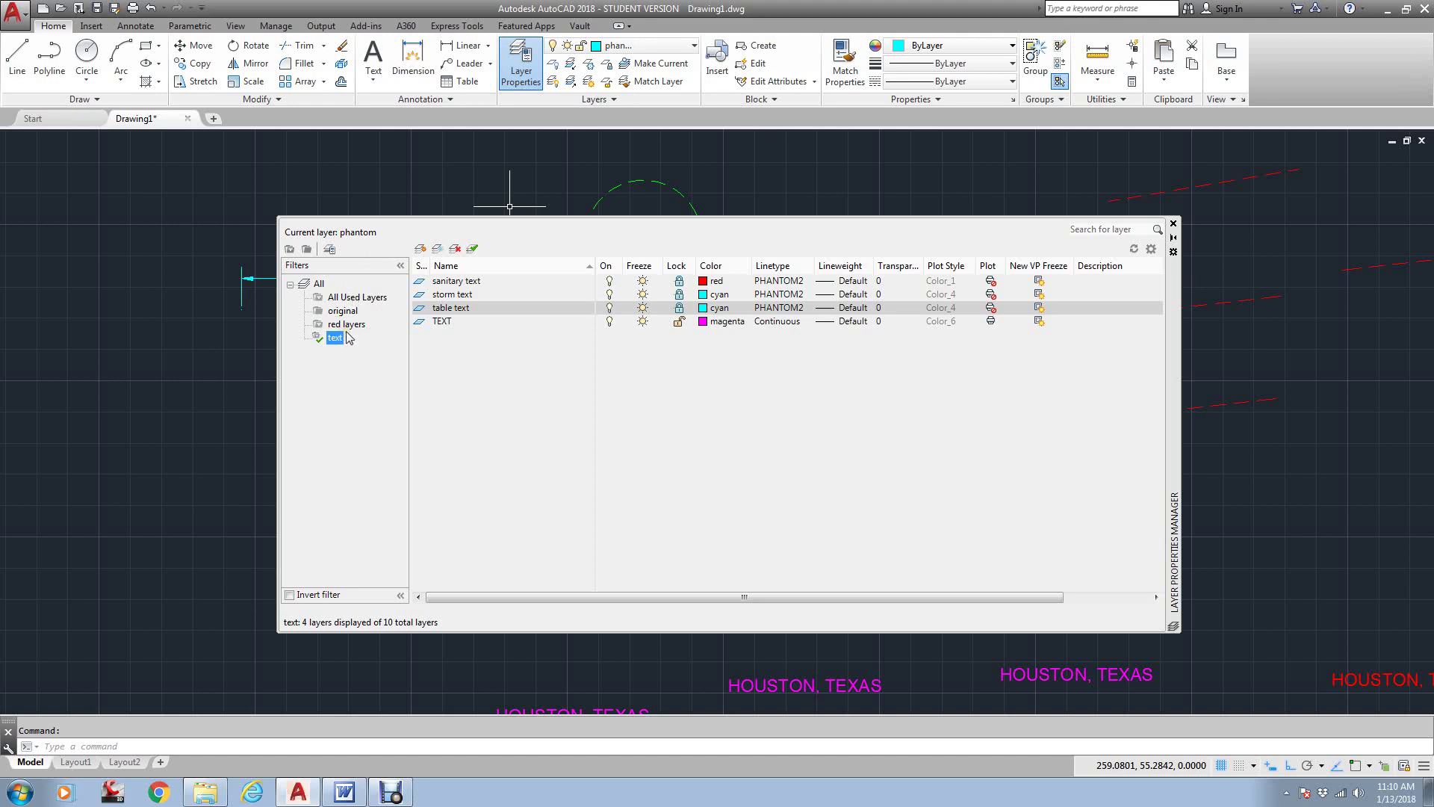
Step: Add the storm text layer from the list of all used layers to the original group filter
click(347, 297)
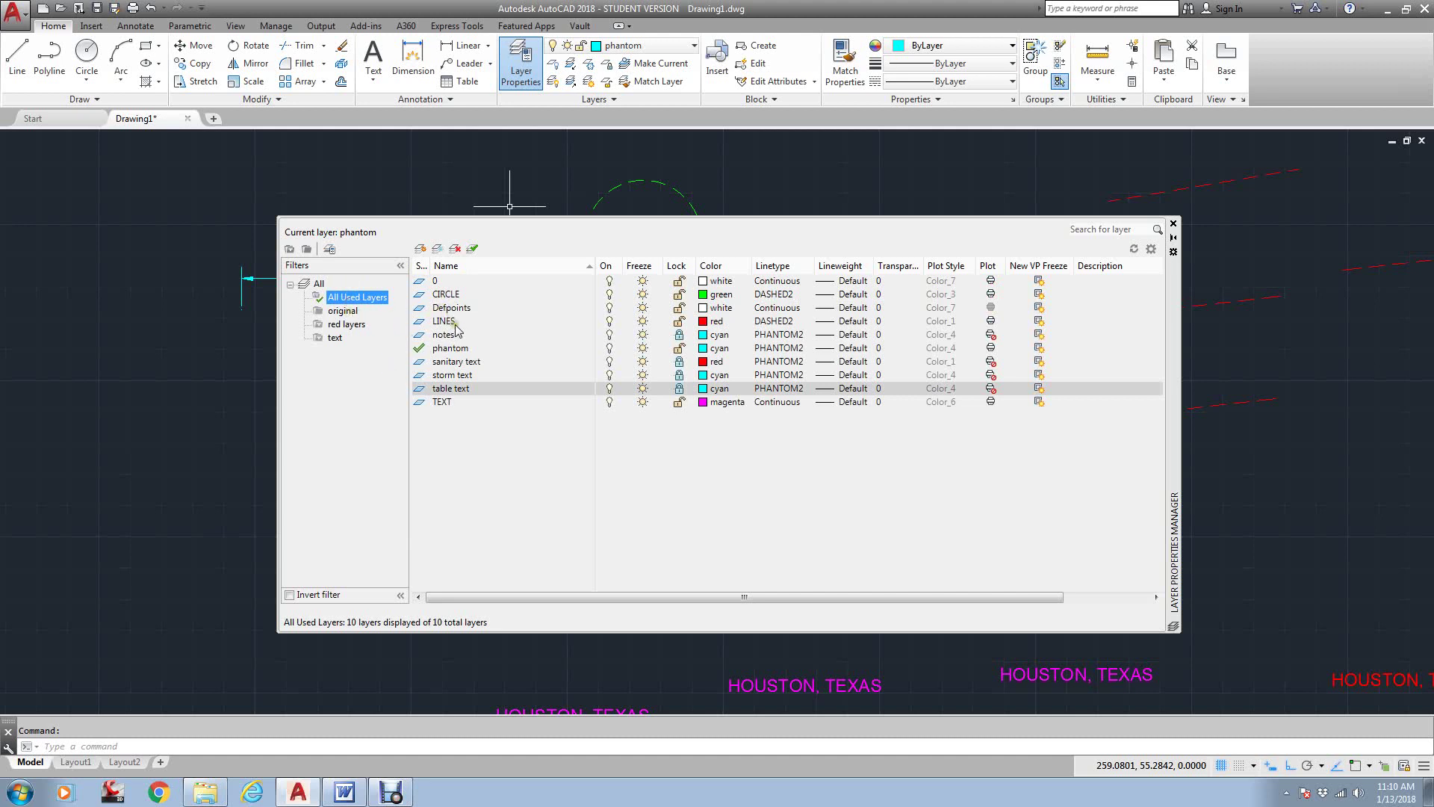
click(456, 377)
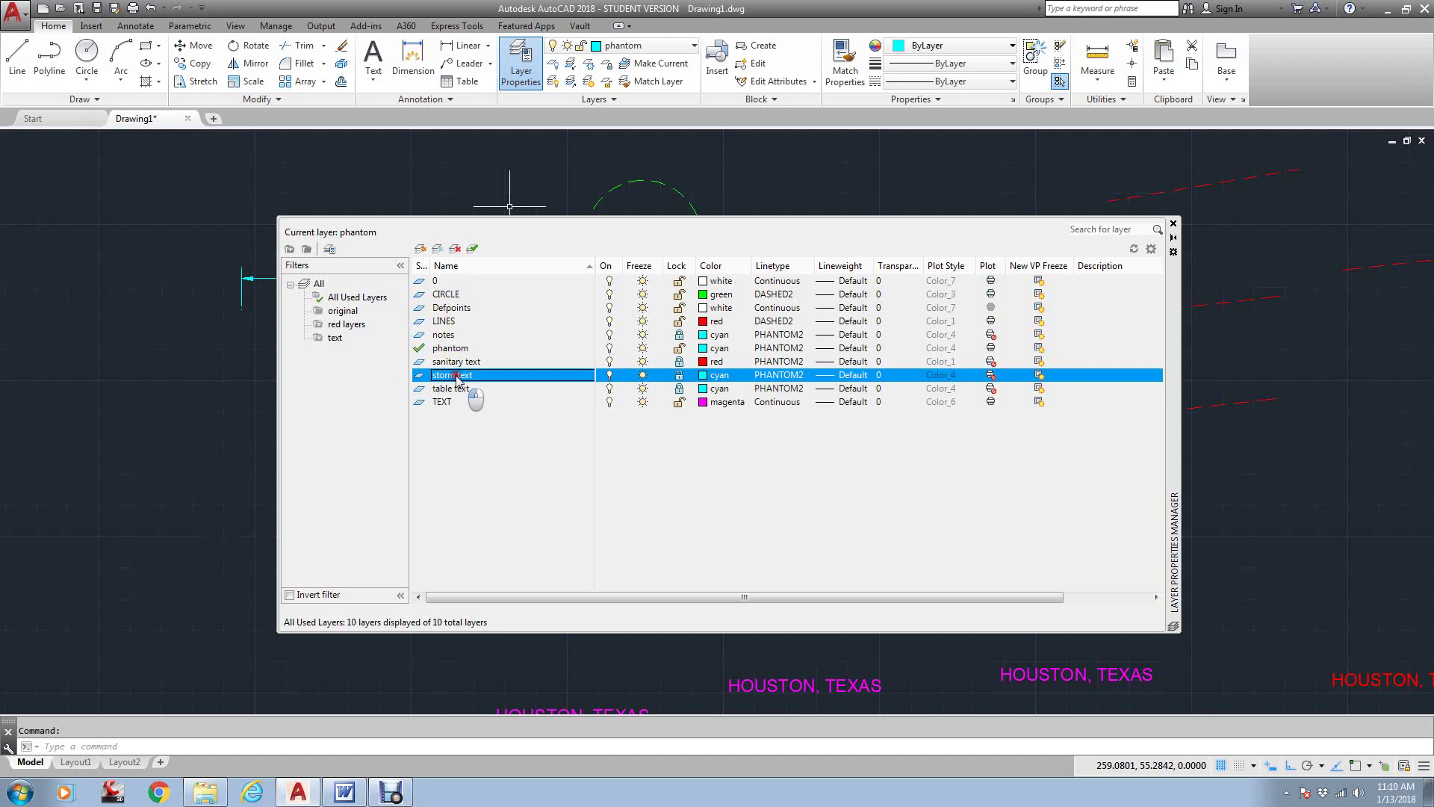
click(351, 311)
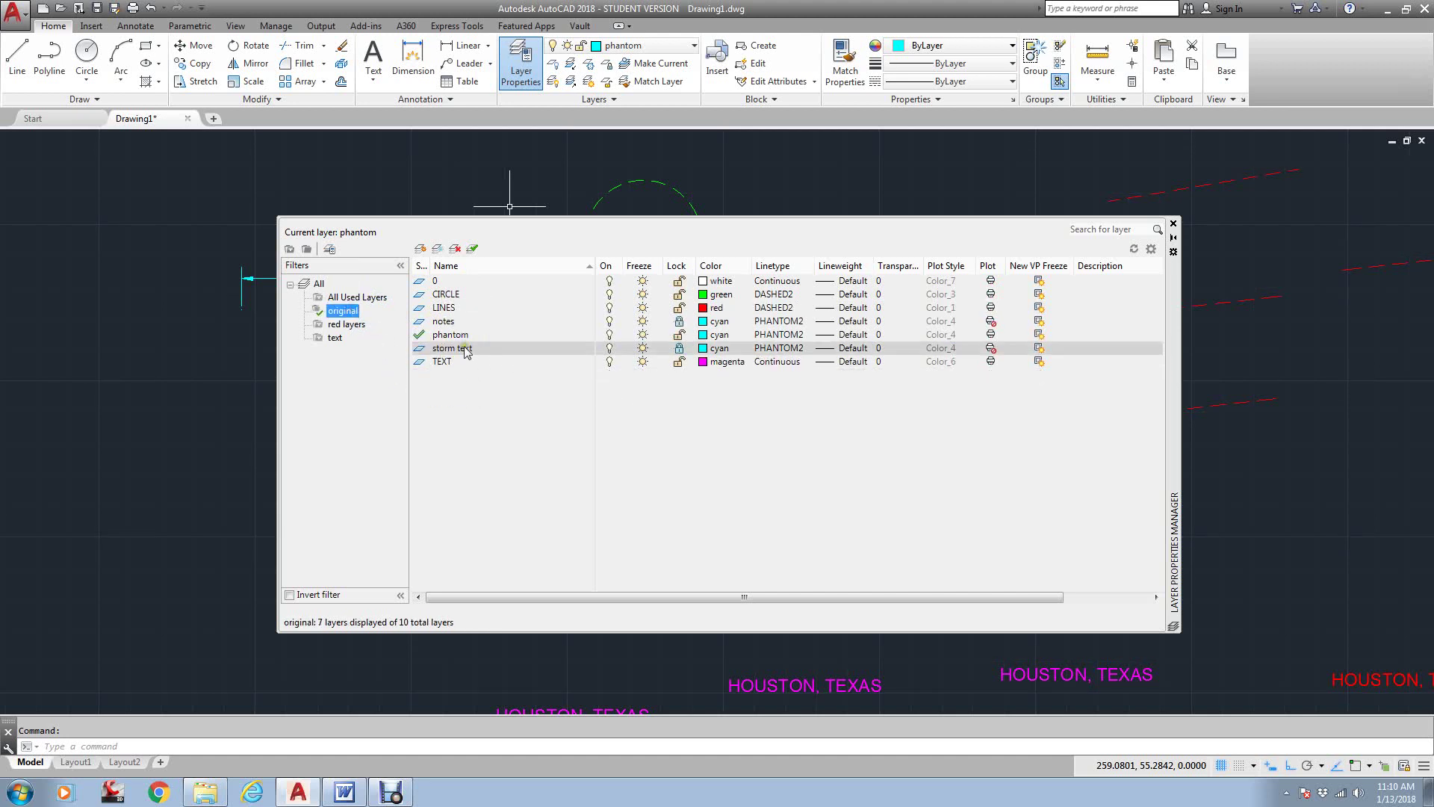
Step: Show all used layers and set the color of the storm text layer to green
click(362, 297)
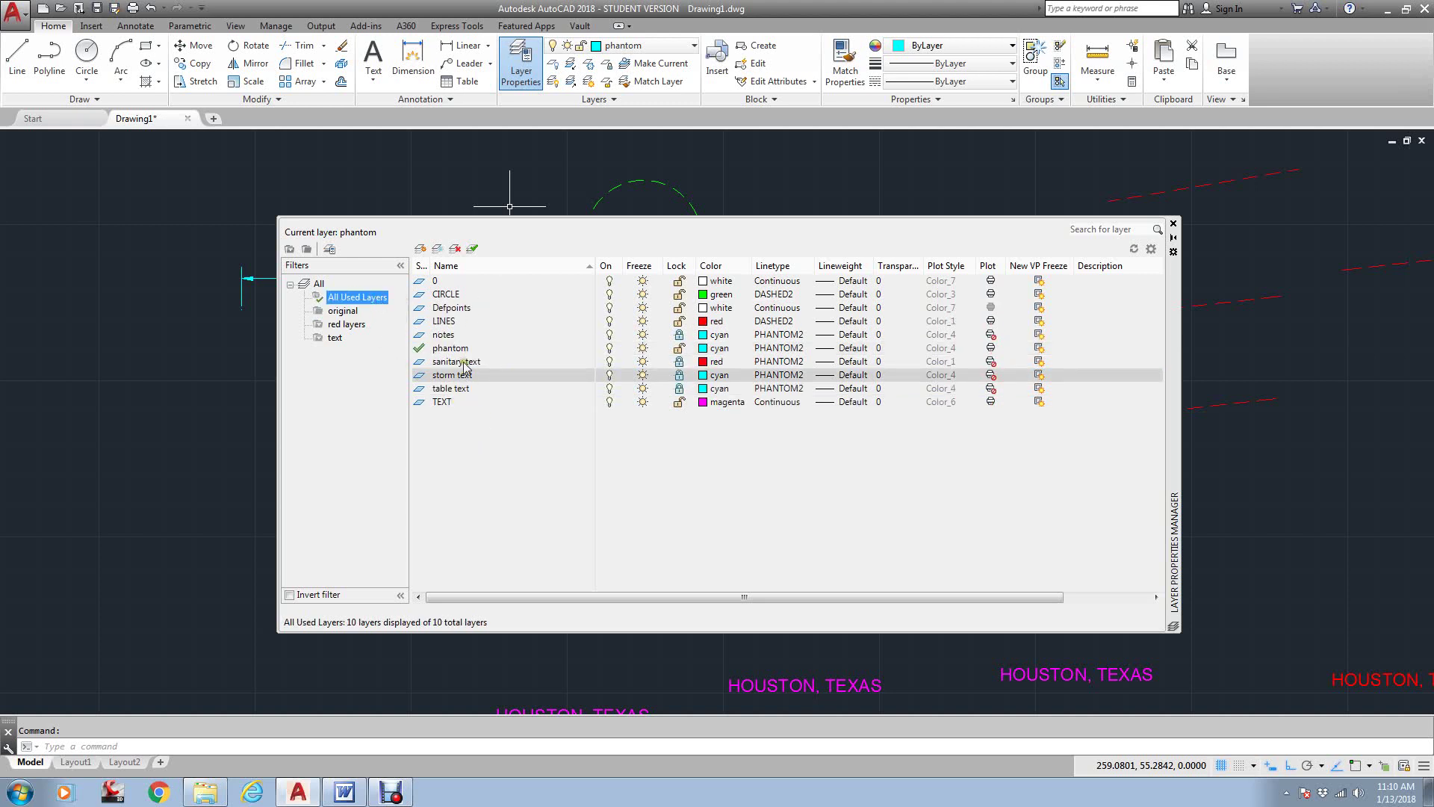
click(703, 376)
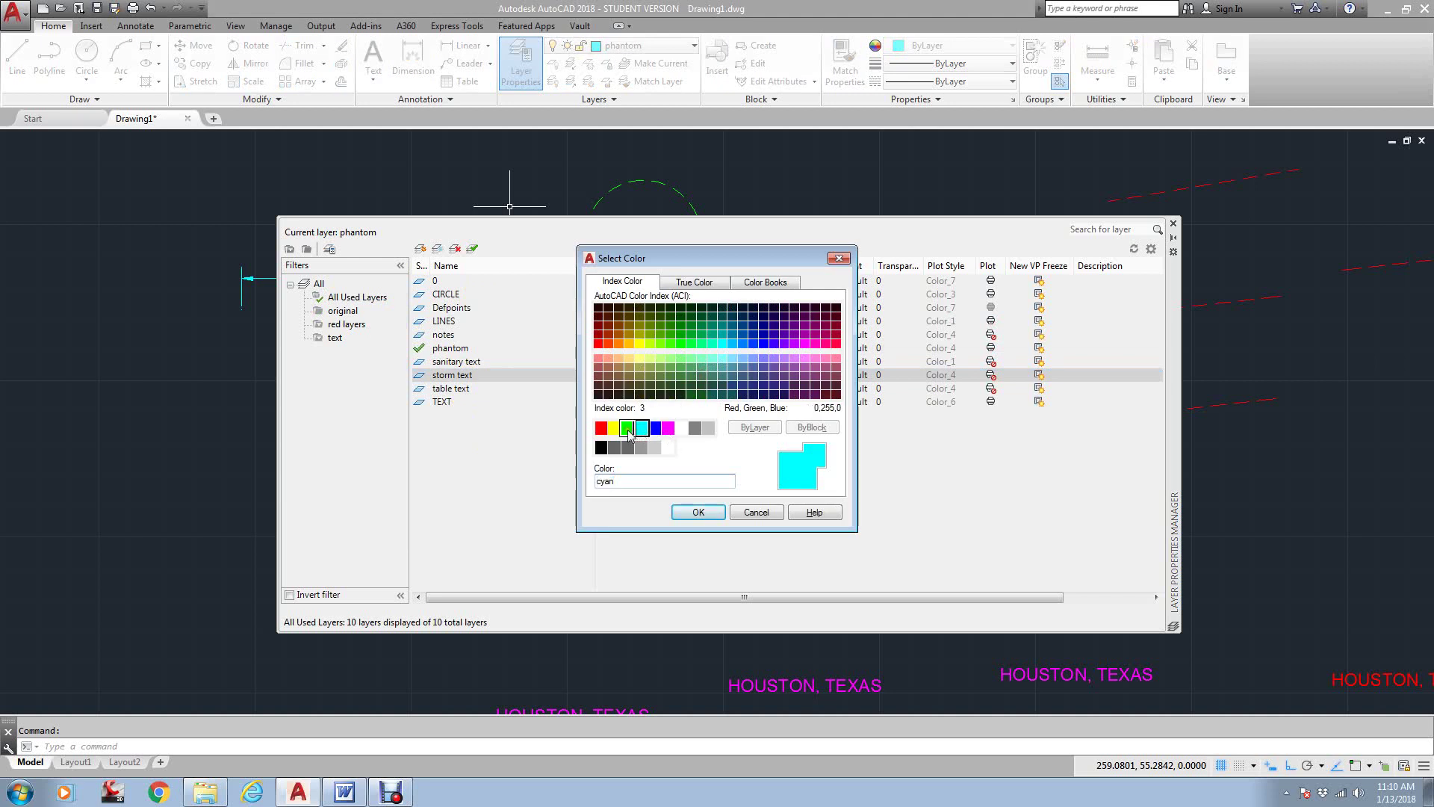
click(628, 427)
click(708, 514)
Step: Check the storm text layer's color in the original and text filters, and return to all used layers
click(344, 310)
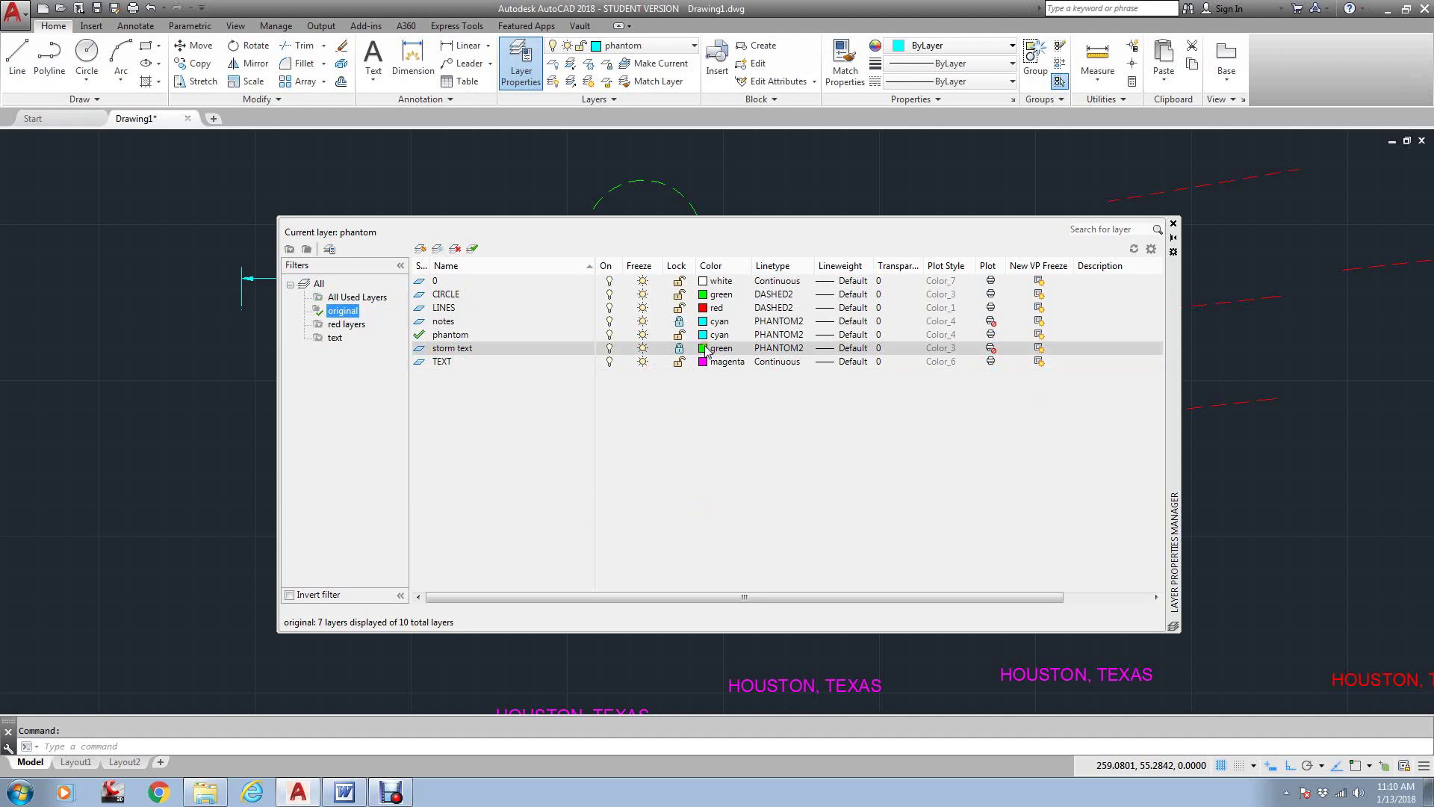
click(340, 337)
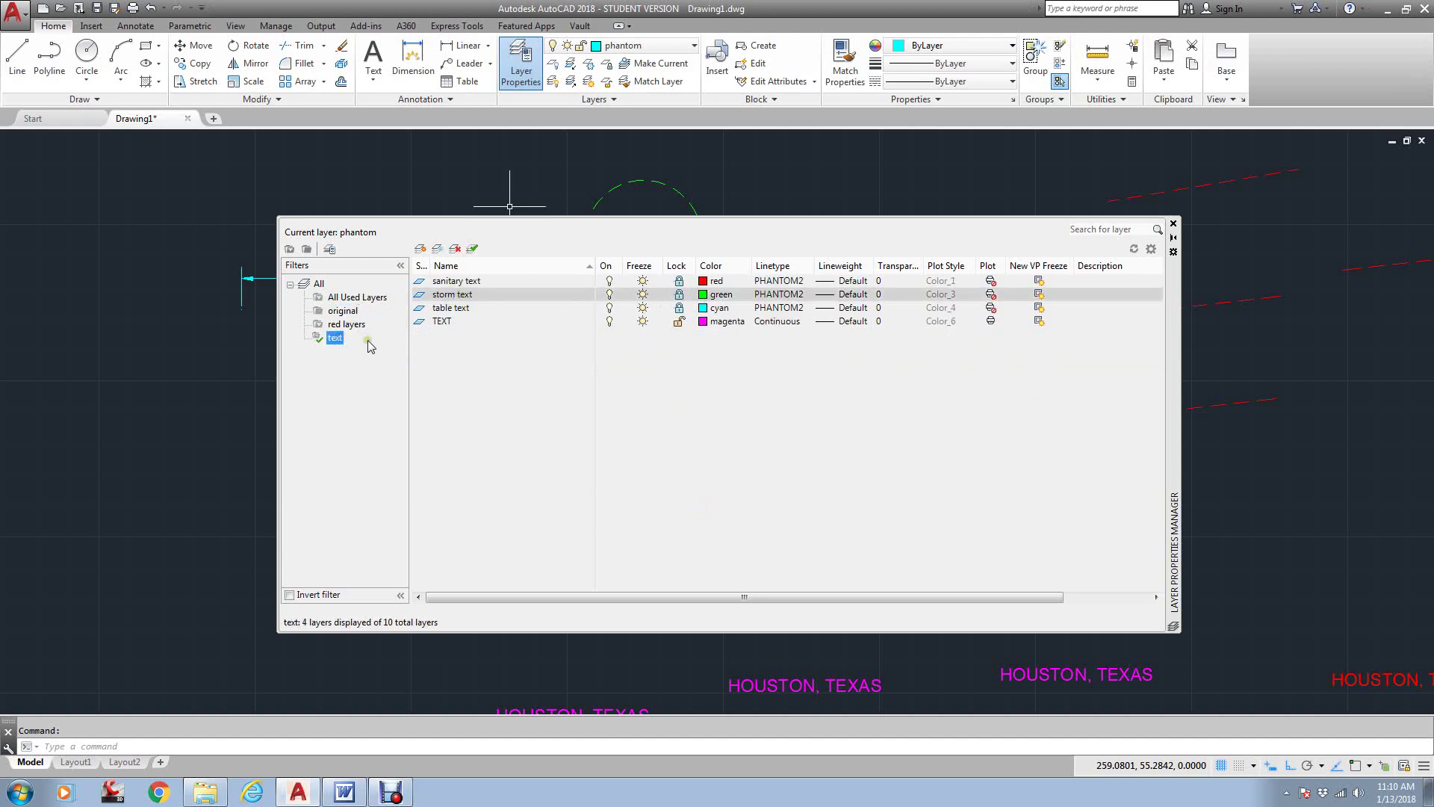
click(345, 298)
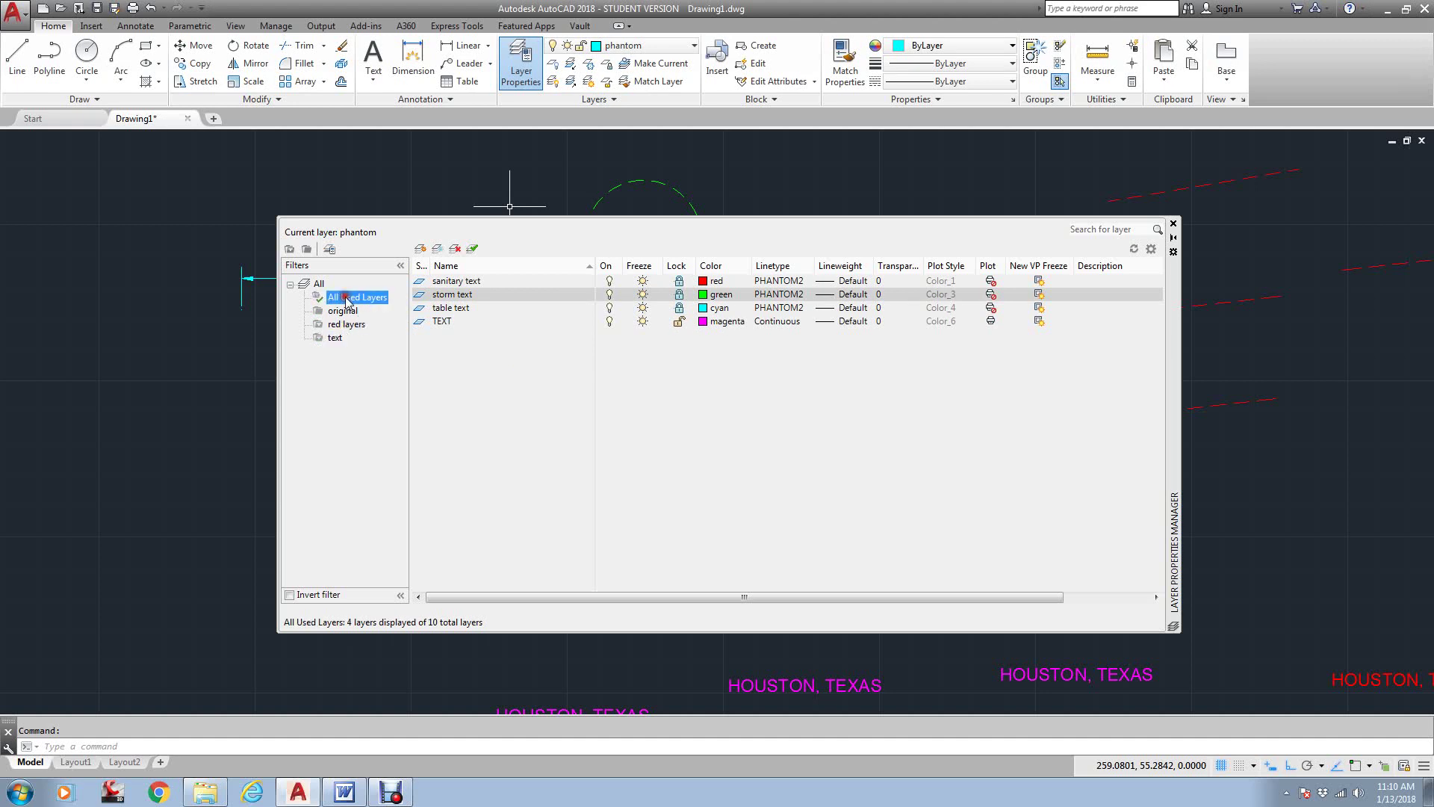